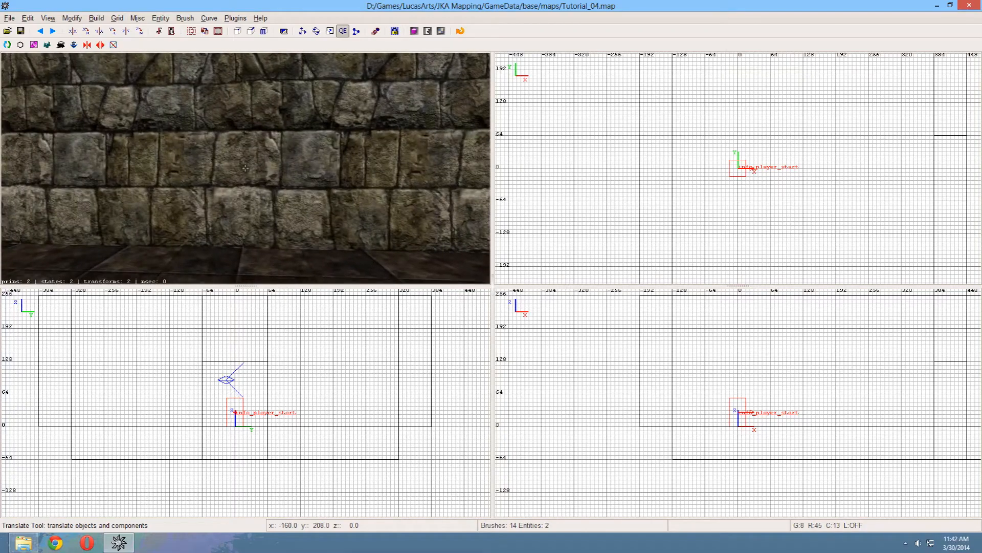
# Step: With the grid set to 64, shorten the second room's outer end wall and duplicate it into pieces around a central gap
pyautogui.scroll(-15, 245, 168)
pyautogui.rightClick(295, 144)
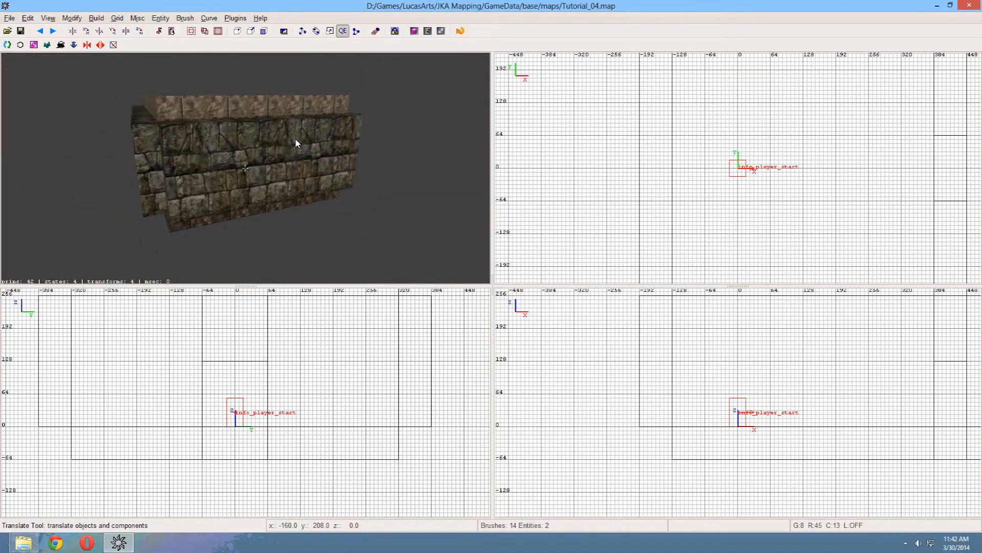
pyautogui.keyDown('shift'); pyautogui.click(280, 177); pyautogui.keyUp('shift')
pyautogui.scroll(-5, 693, 212)
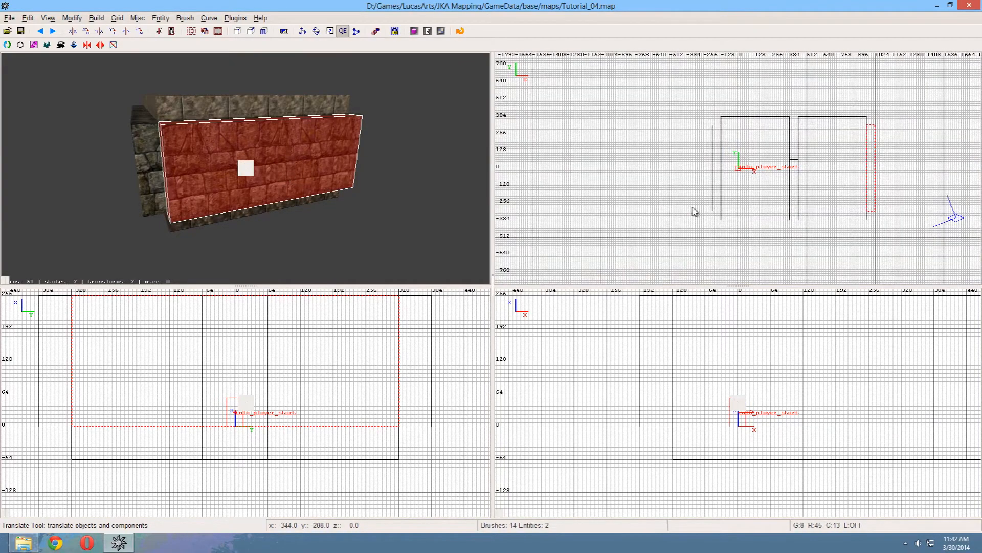
pyautogui.scroll(1, 737, 213)
pyautogui.press('7')
pyautogui.moveTo(714, 101)
pyautogui.mouseDown()
pyautogui.moveTo(711, 177)
pyautogui.moveTo(715, 146)
pyautogui.moveTo(709, 159)
pyautogui.mouseUp()
pyautogui.press('space')
pyautogui.press('space')
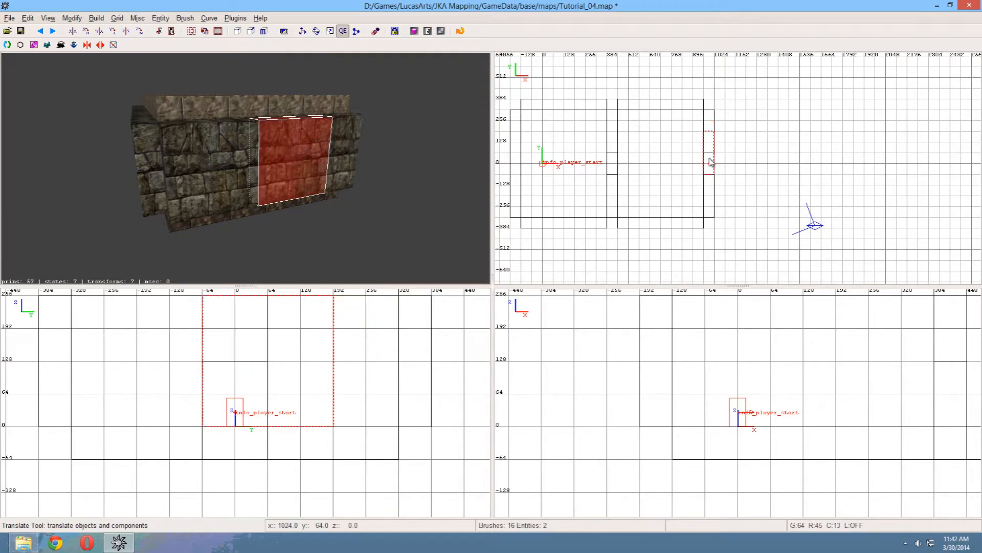
# Step: Narrow the middle wall piece to 128 units and raise its underside to height 128, leaving a doorway below
pyautogui.moveTo(710, 116); pyautogui.dragTo(708, 138)
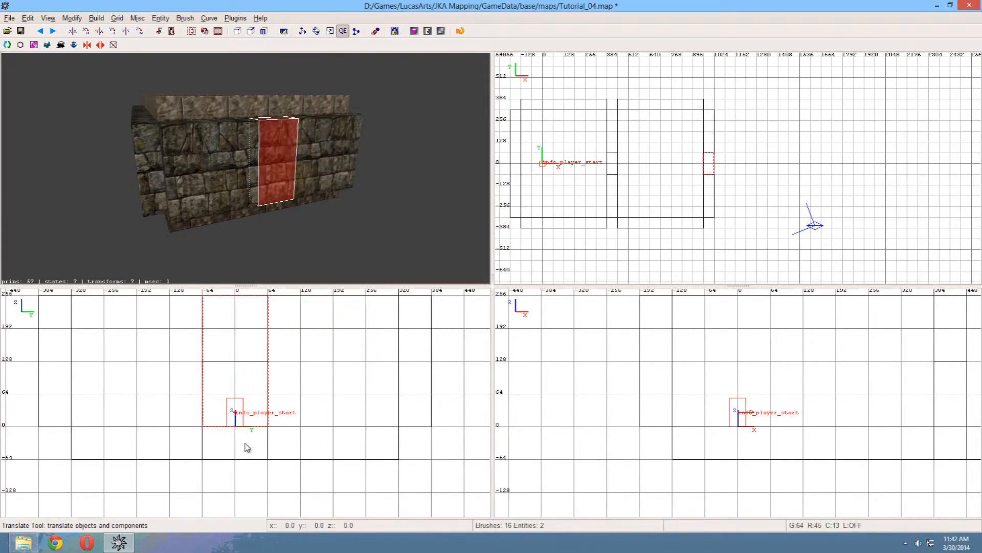
pyautogui.scroll(-2, 251, 444)
pyautogui.moveTo(256, 441); pyautogui.dragTo(257, 409)
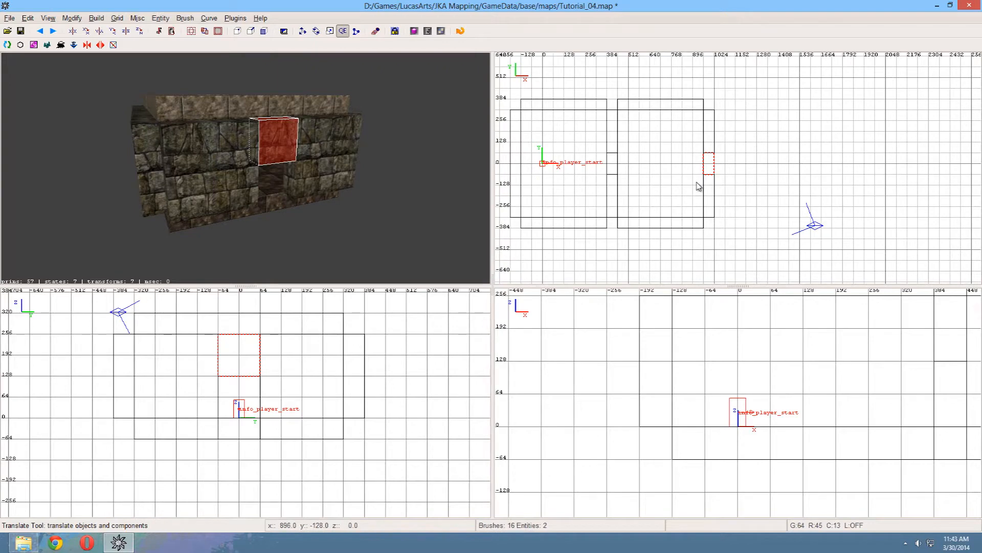
# Step: Duplicate the doorway header outside the wall, thin it to 64 units high and extend it outward to 448 units as a corridor ceiling
pyautogui.moveTo(699, 187); pyautogui.dragTo(595, 171, button='right')
pyautogui.press('space')
pyautogui.moveTo(594, 171); pyautogui.dragTo(604, 168)
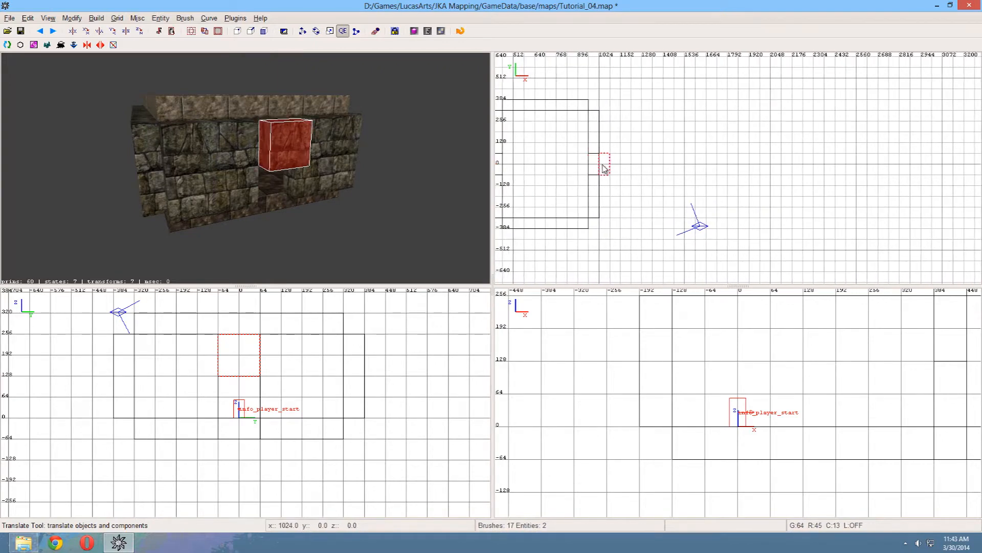
pyautogui.moveTo(243, 322); pyautogui.dragTo(244, 333)
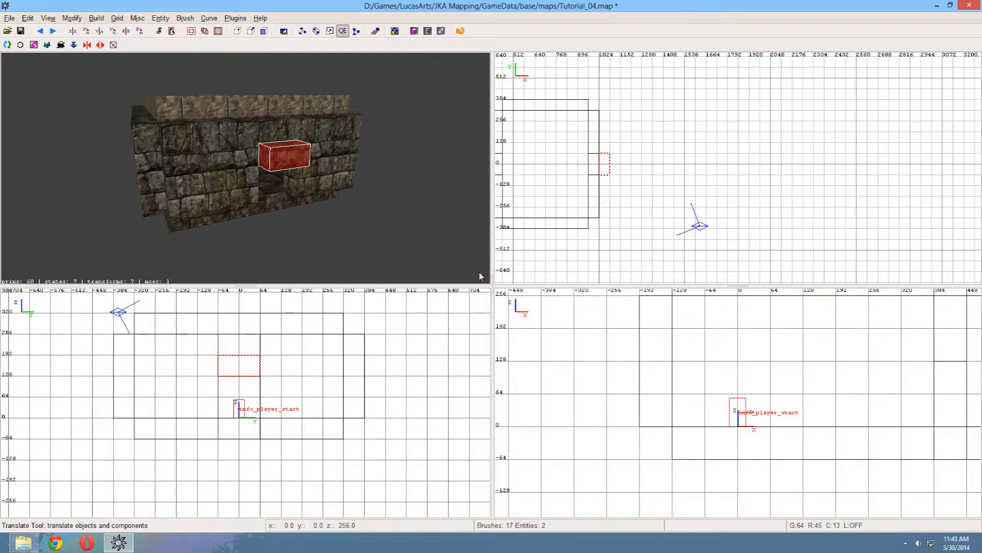
pyautogui.scroll(-6, 779, 414)
pyautogui.scroll(1, 736, 394)
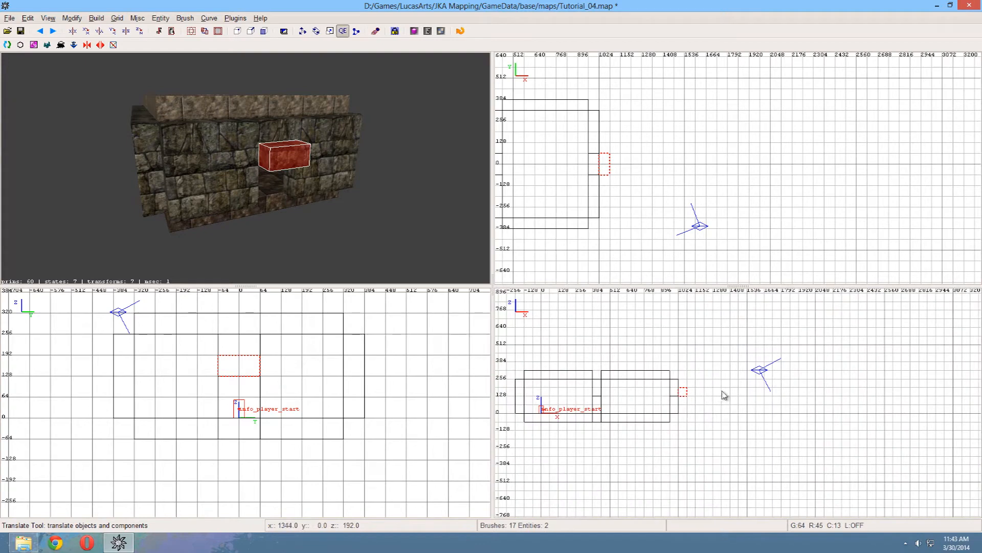
pyautogui.moveTo(724, 395); pyautogui.dragTo(776, 394)
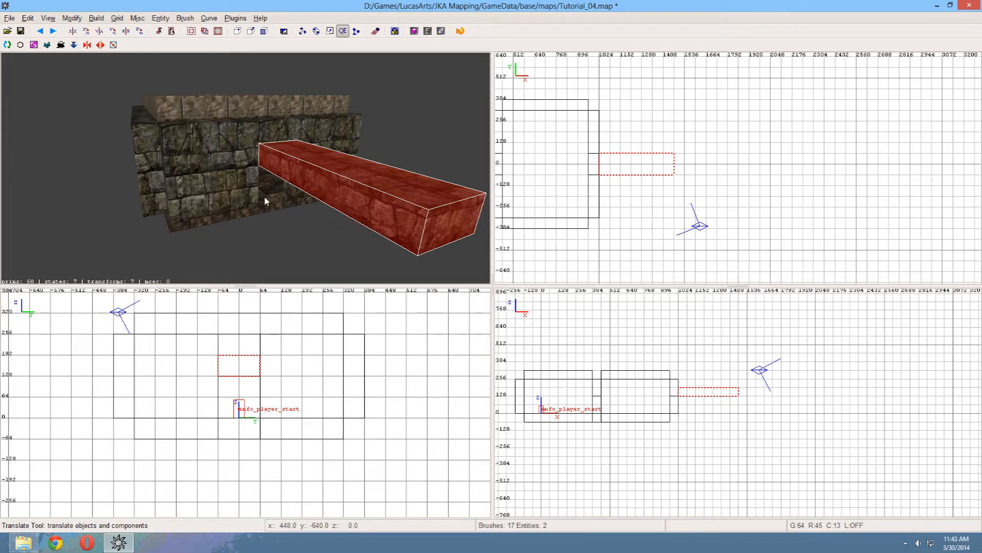
# Step: Duplicate the ceiling into a side wall 64 units thick and 128 units high, and shift it 64 units outward from the doorway edge
pyautogui.press('space')
pyautogui.moveTo(631, 161)
pyautogui.mouseDown()
pyautogui.moveTo(634, 177)
pyautogui.moveTo(628, 165)
pyautogui.mouseUp()
pyautogui.moveTo(694, 392); pyautogui.dragTo(695, 428)
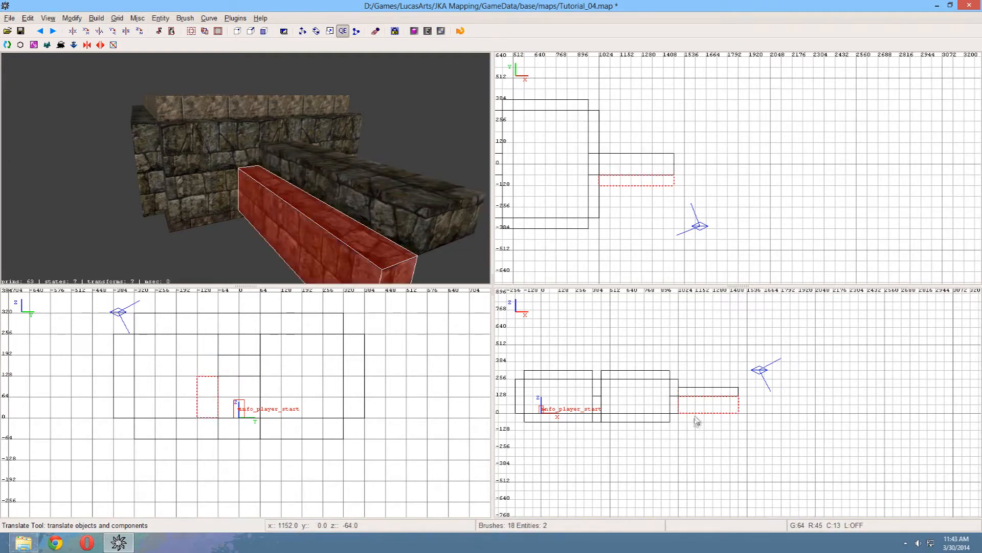
pyautogui.moveTo(629, 182); pyautogui.dragTo(626, 195)
# Step: Widen the corridor ceiling to 192 units to meet the side wall, and raise it 64 units
pyautogui.press('Escape')
pyautogui.keyDown('shift'); pyautogui.click(628, 171); pyautogui.keyUp('shift')
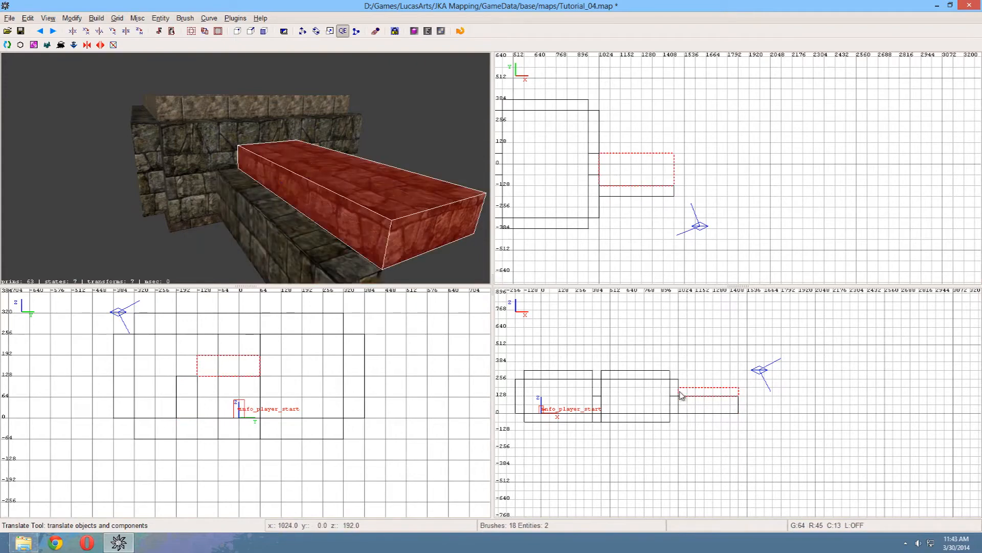
pyautogui.scroll(2, 689, 398)
pyautogui.moveTo(676, 380); pyautogui.dragTo(667, 340)
# Step: Make the corridor side wall 192 units tall and duplicate it to the corridor's opposite side
pyautogui.press('Escape')
pyautogui.keyDown('shift'); pyautogui.click(322, 230); pyautogui.keyUp('shift')
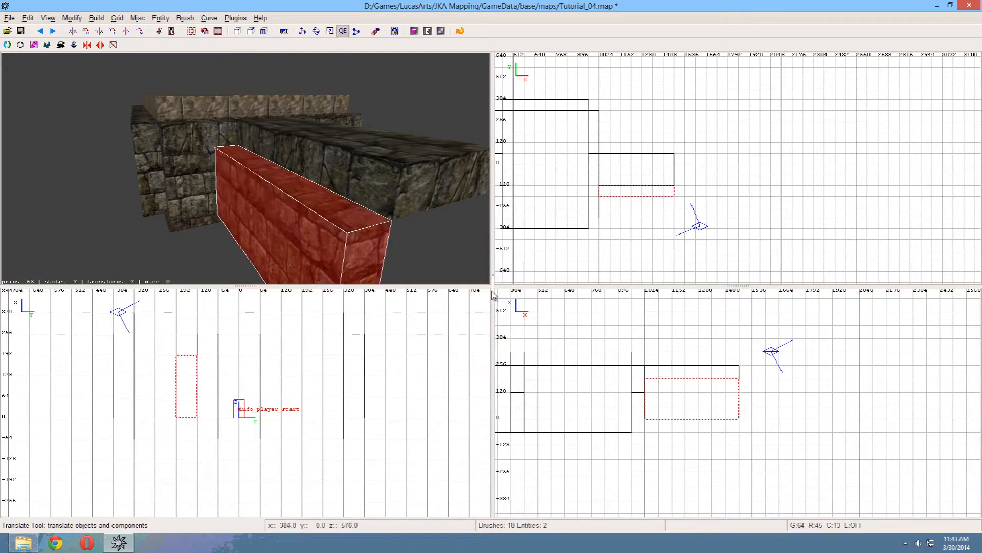
pyautogui.keyDown('shift'); pyautogui.click(342, 234); pyautogui.keyUp('shift')
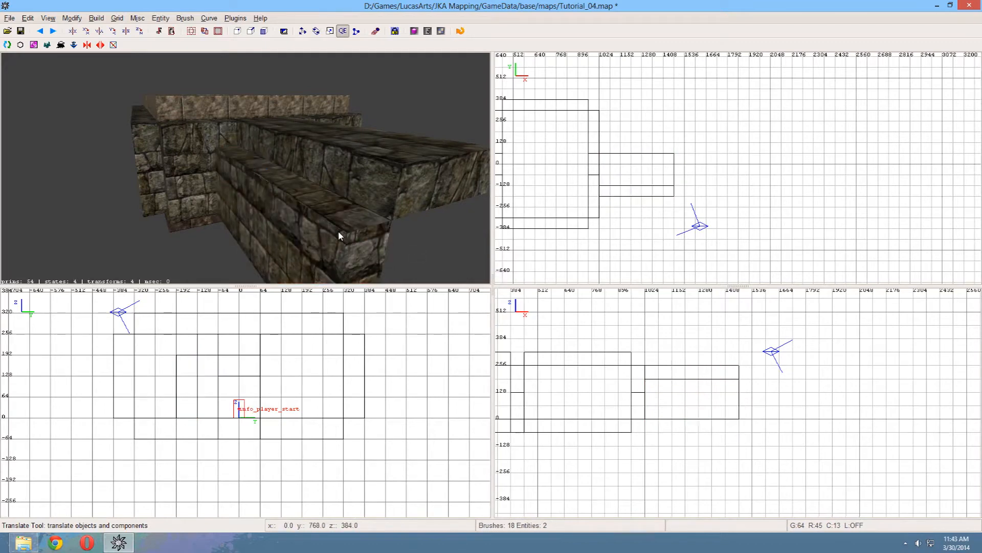
pyautogui.keyDown('shift'); pyautogui.click(337, 231); pyautogui.keyUp('shift')
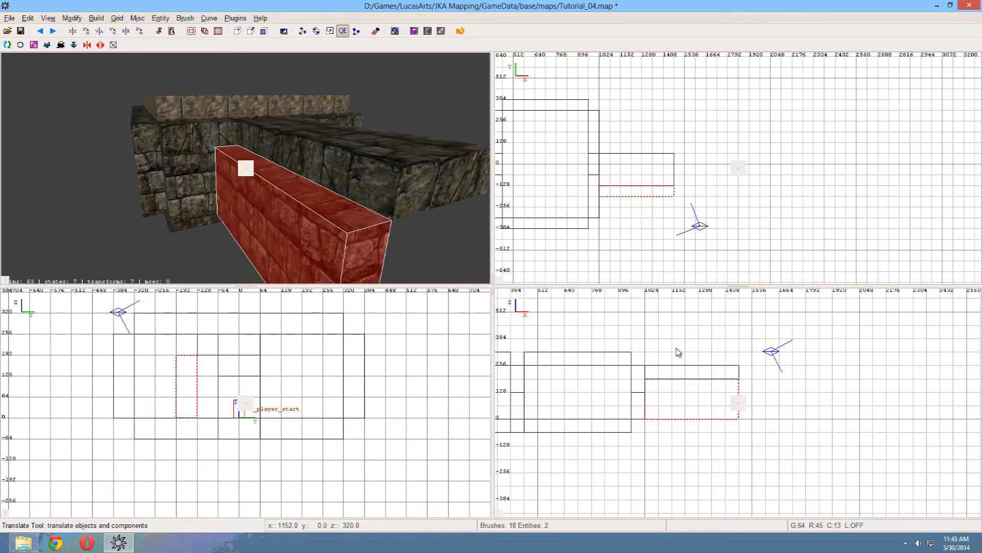
pyautogui.press('space')
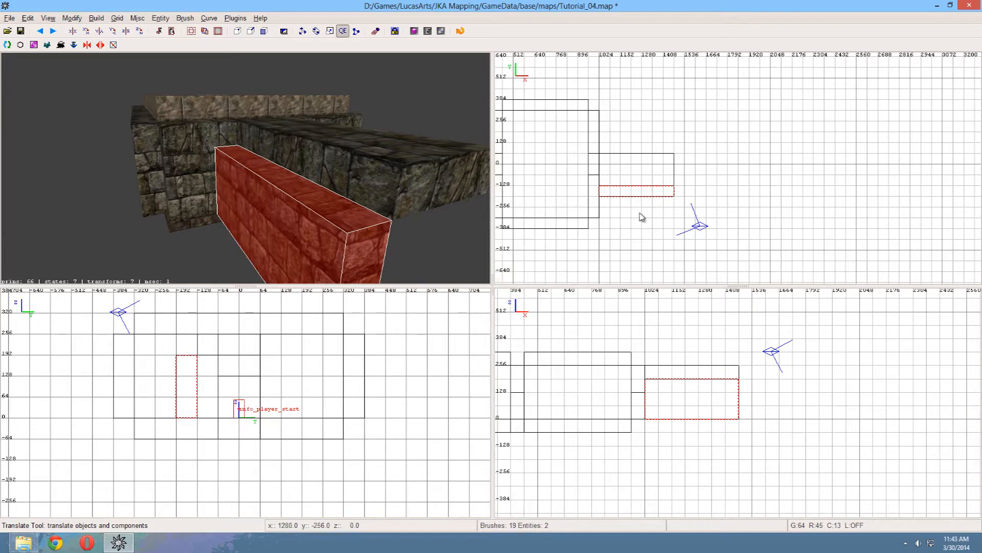
pyautogui.moveTo(639, 164); pyautogui.dragTo(639, 154)
# Step: Duplicate the corridor ceiling and lower the copy beneath the walls as the floor
pyautogui.press('Escape')
pyautogui.keyDown('shift'); pyautogui.click(639, 176); pyautogui.keyUp('shift')
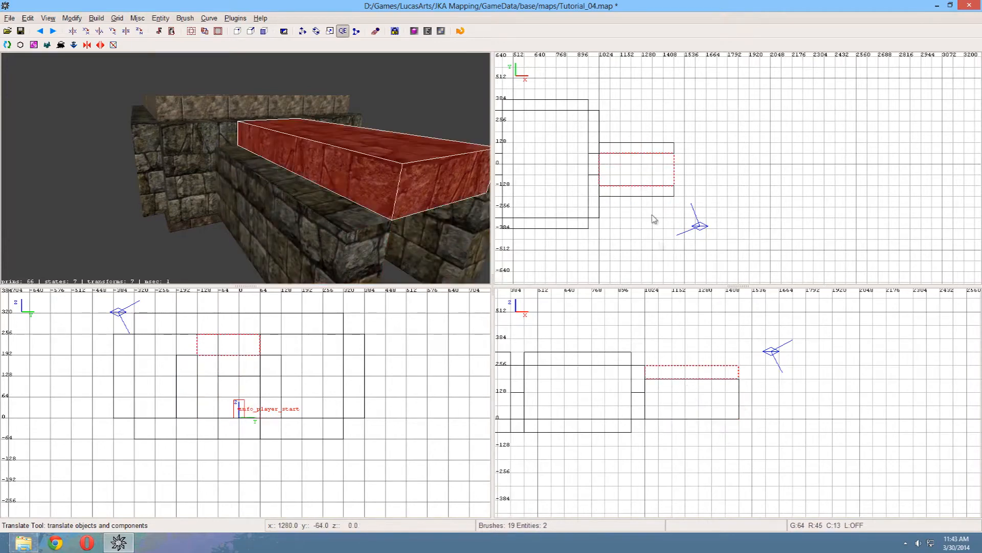
pyautogui.press('space')
pyautogui.moveTo(687, 379); pyautogui.dragTo(691, 428)
pyautogui.press('Escape')
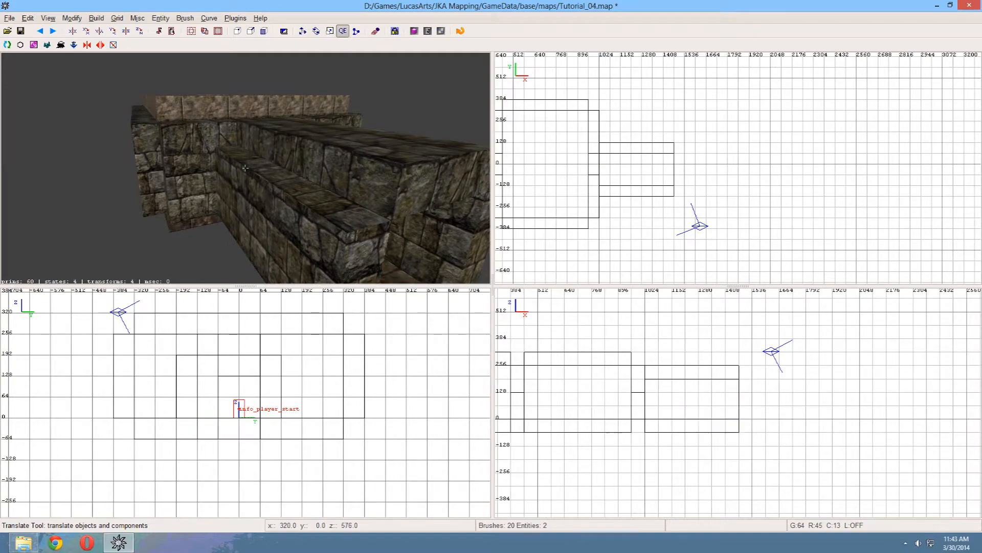
# Step: Move the duplicated corridor side wall 64 units outward and widen the floor and ceiling to meet it
pyautogui.press('Up')
pyautogui.press('Down')
pyautogui.press('Up')
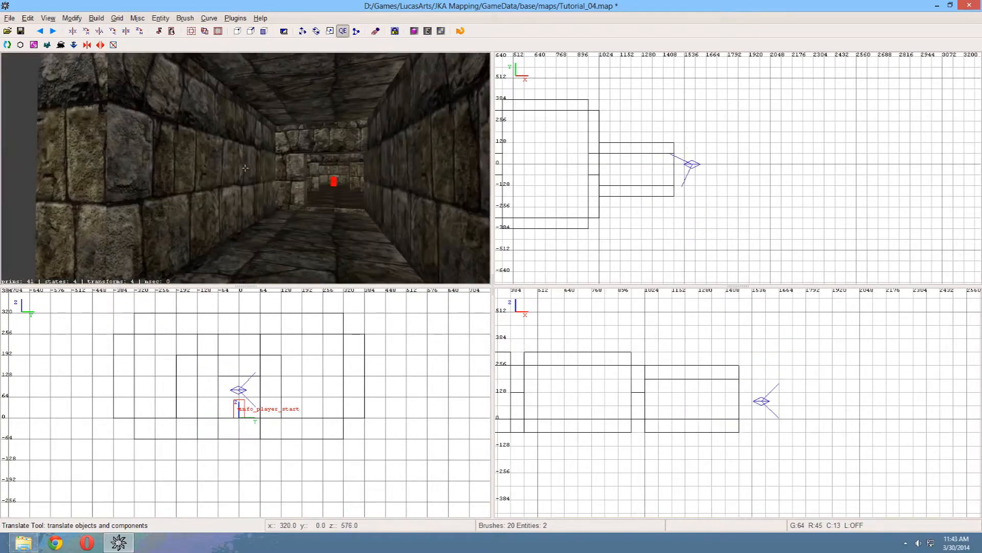
pyautogui.rightClick(371, 222)
pyautogui.keyDown('shift'); pyautogui.click(370, 222); pyautogui.keyUp('shift')
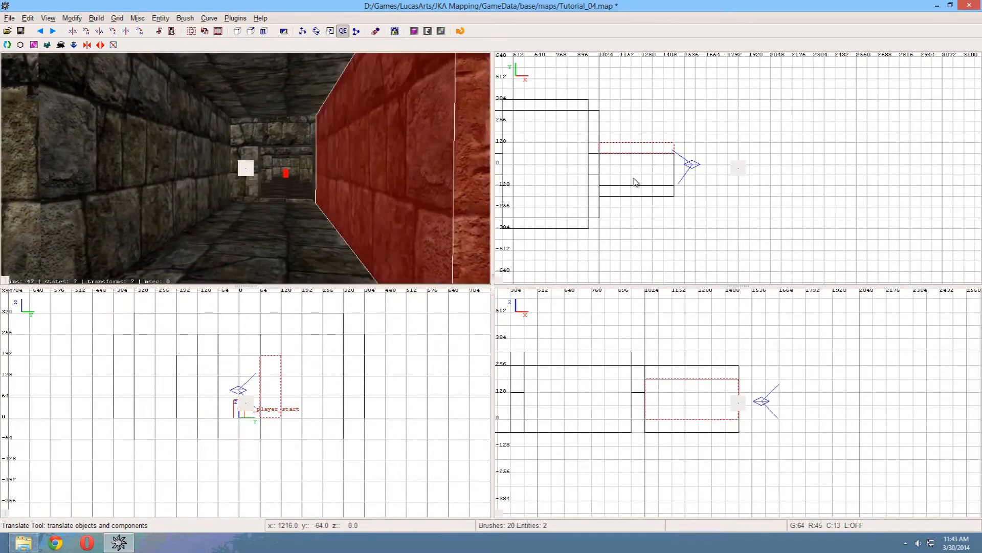
pyautogui.press('Escape')
pyautogui.moveTo(635, 147)
pyautogui.mouseDown()
pyautogui.moveTo(634, 137)
pyautogui.moveTo(654, 165)
pyautogui.mouseUp()
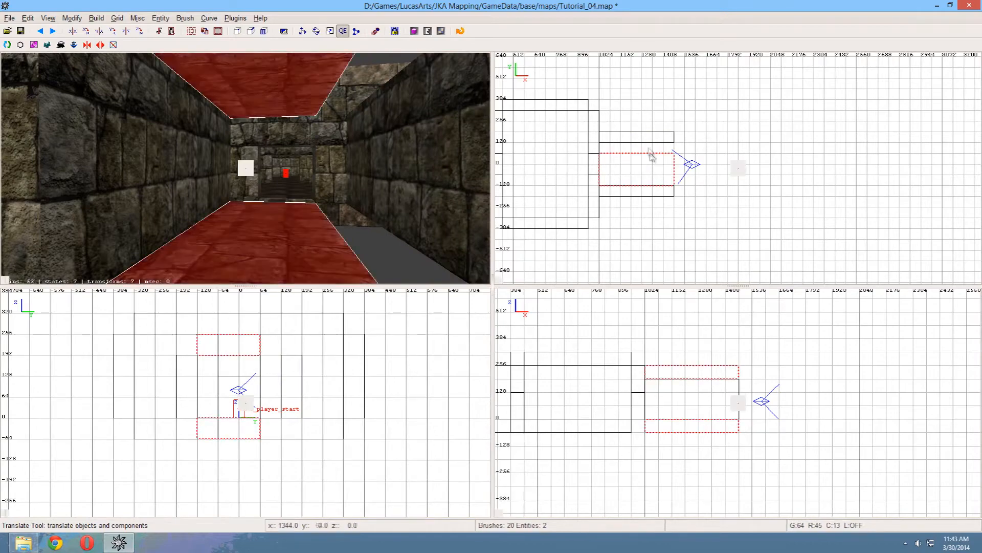
pyautogui.press('Escape')
# Step: Duplicate the floor piece from the doorway between the two rooms and place the copy in the new corridor doorway
pyautogui.rightClick(272, 193)
pyautogui.press('Up')
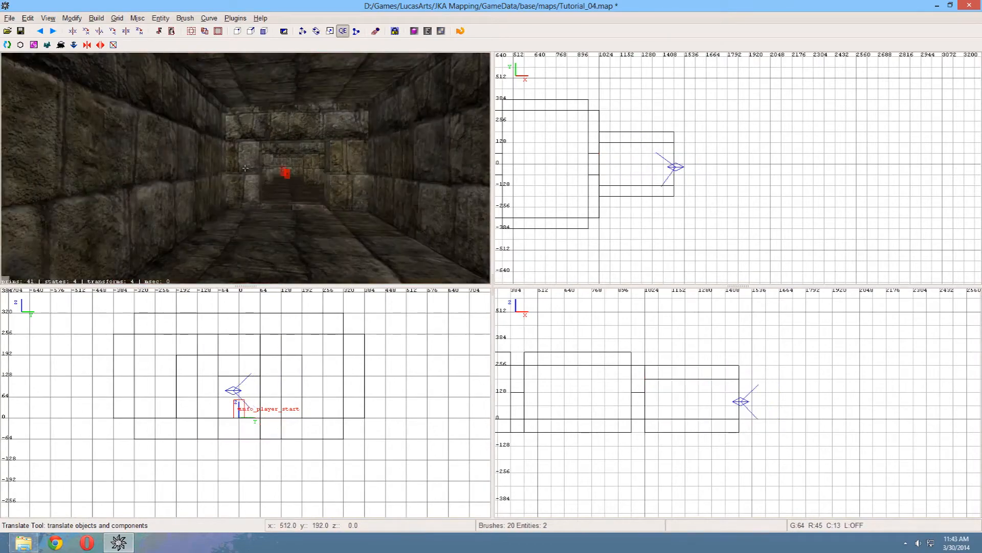
pyautogui.press('Up')
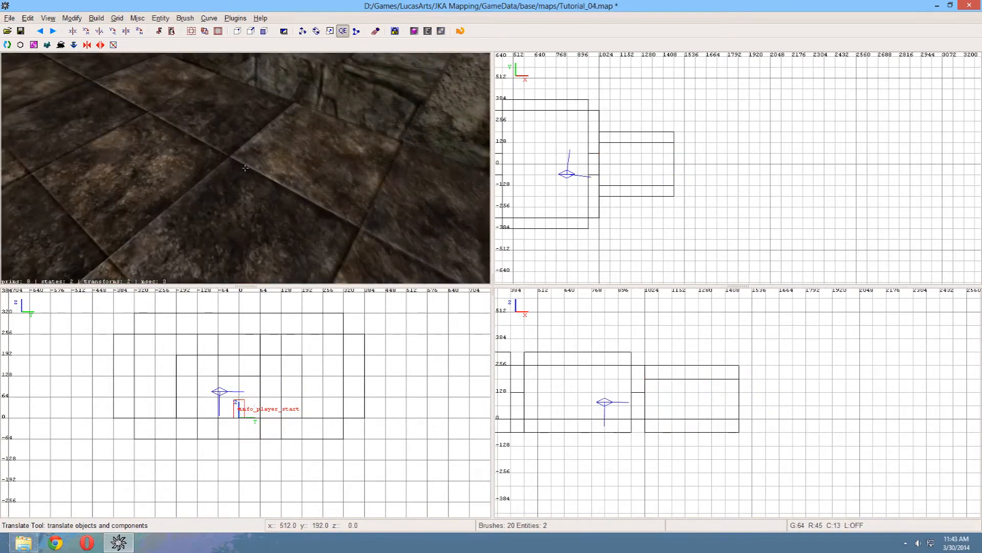
pyautogui.press('Down')
pyautogui.rightClick(270, 191)
pyautogui.rightClick(288, 125)
pyautogui.rightClick(288, 124)
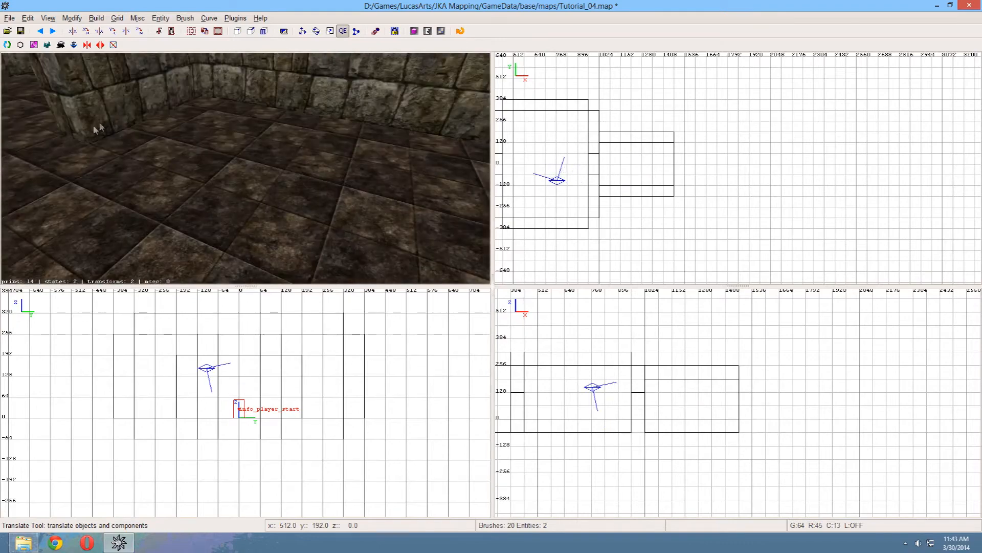
pyautogui.keyDown('shift'); pyautogui.click(66, 152); pyautogui.keyUp('shift')
pyautogui.scroll(-2, 592, 163)
pyautogui.press('space')
pyautogui.moveTo(587, 164); pyautogui.dragTo(652, 164)
pyautogui.press('Escape')
# Step: Select the corridor floor and limit the texture browser to the textures used in the map
pyautogui.rightClick(211, 223)
pyautogui.press('Up')
pyautogui.rightClick(211, 223)
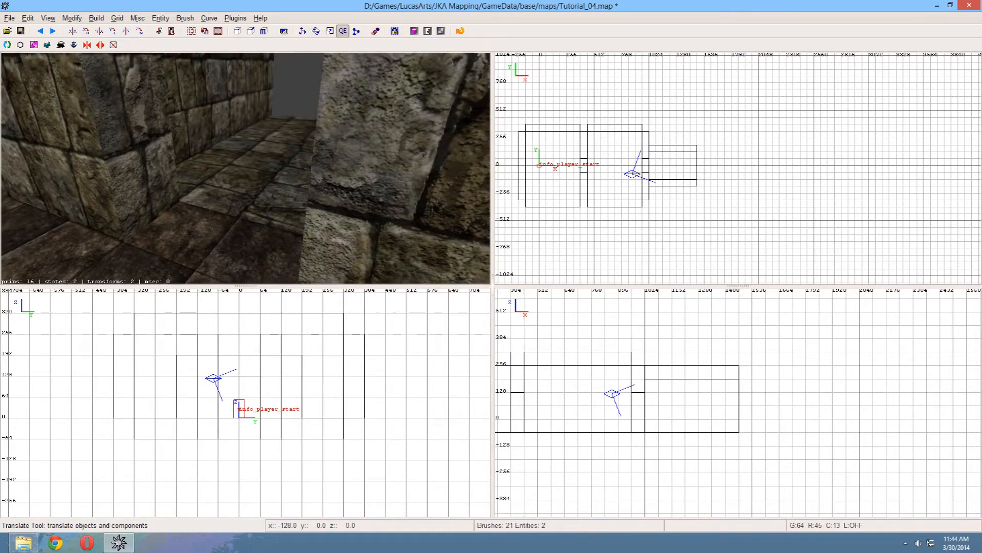
pyautogui.press('Up')
pyautogui.rightClick(211, 224)
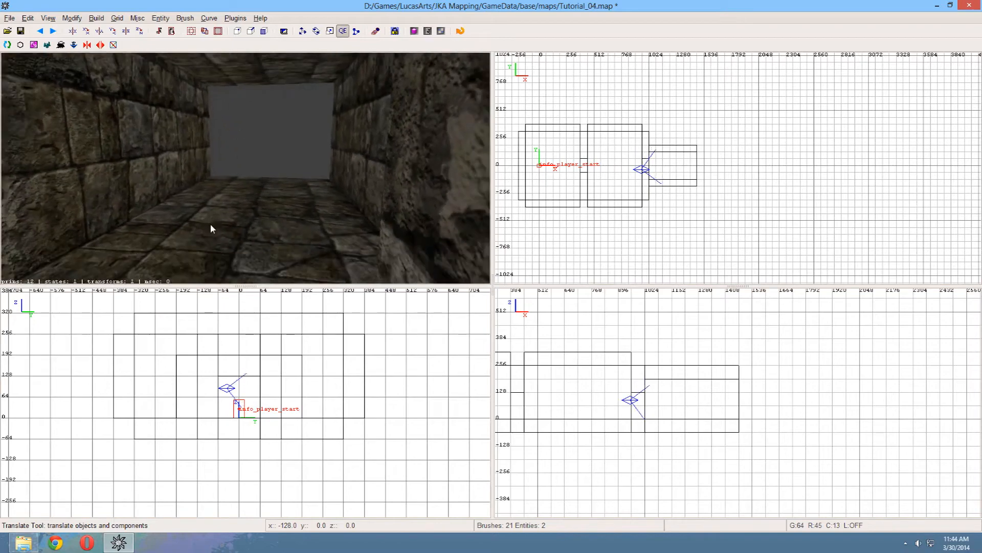
pyautogui.keyDown('shift'); pyautogui.click(209, 229); pyautogui.keyUp('shift')
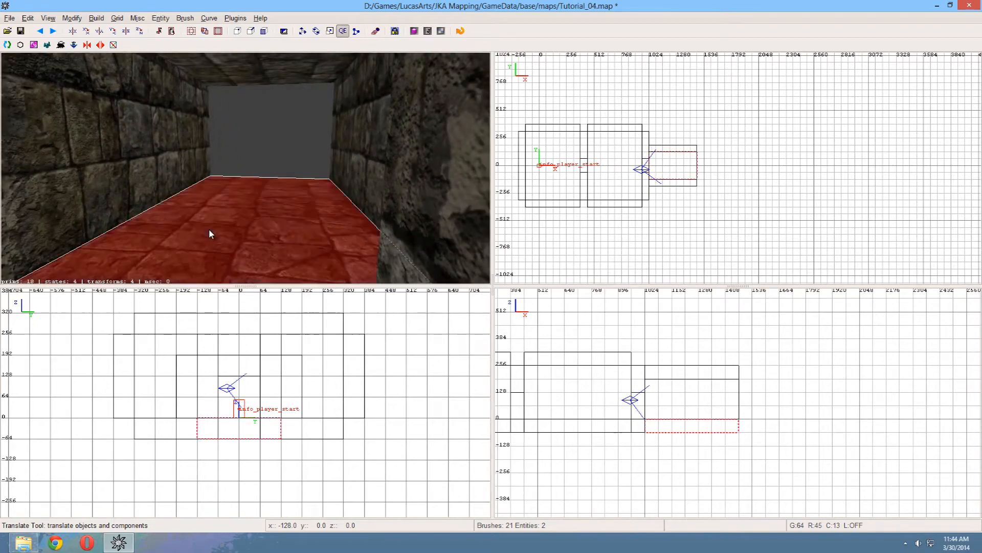
pyautogui.press('t')
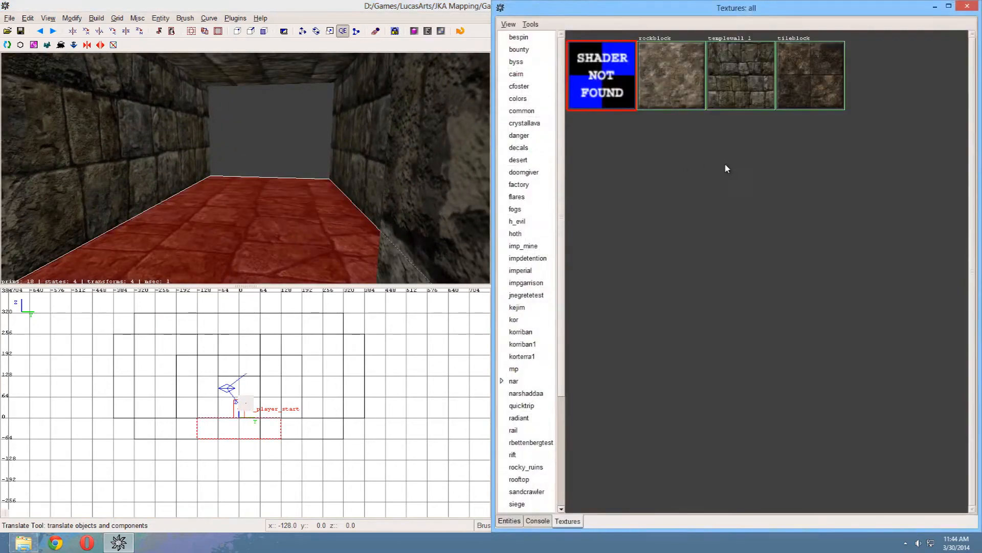
pyautogui.click(508, 24)
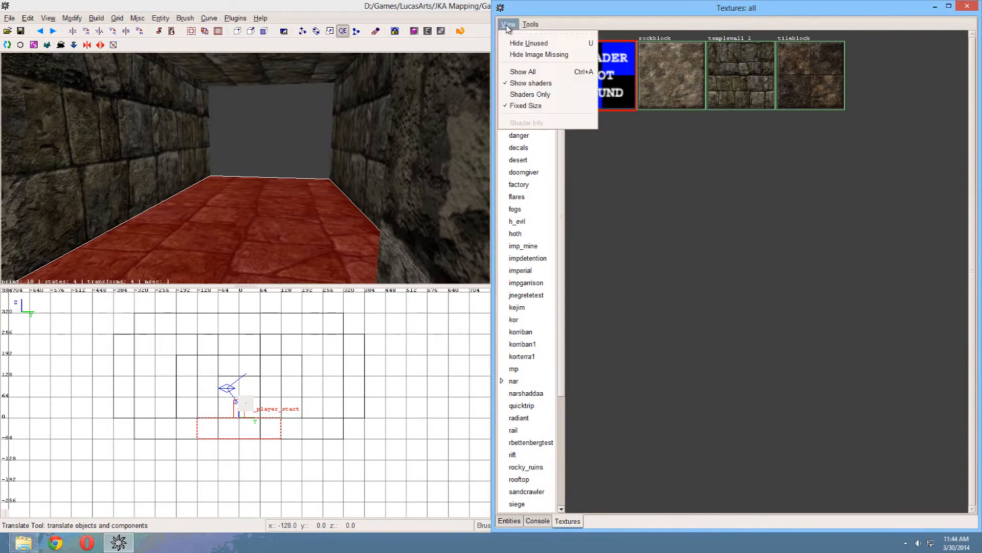
pyautogui.click(528, 72)
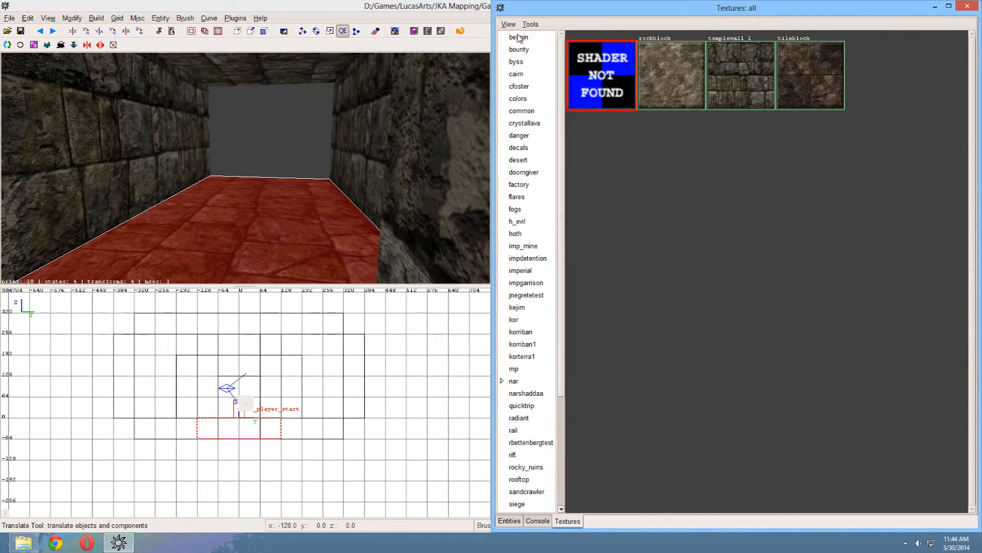
pyautogui.click(508, 24)
pyautogui.click(527, 43)
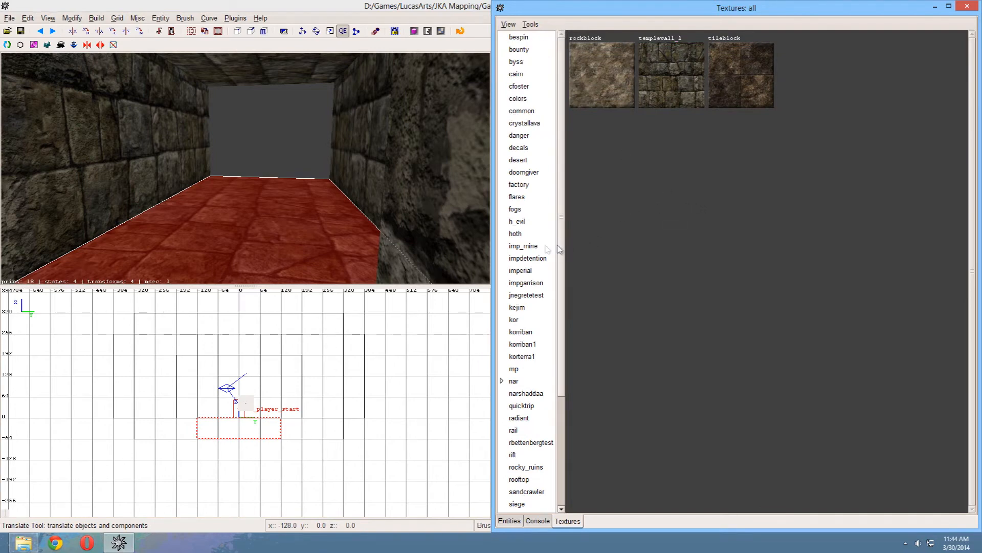
# Step: Apply the blast_panel3_snow texture from the hoth set to the selected corridor floor
pyautogui.click(515, 234)
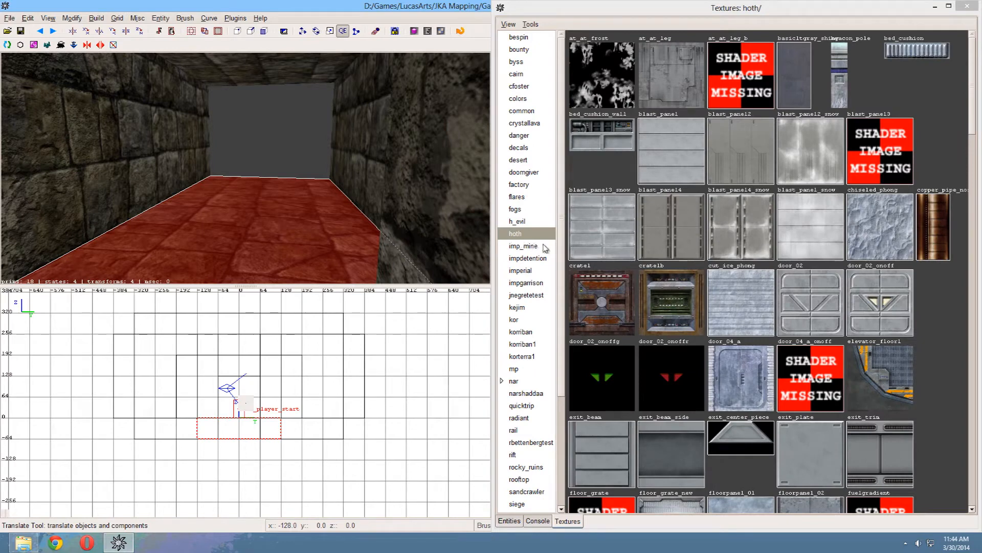
pyautogui.click(597, 249)
pyautogui.press('Escape')
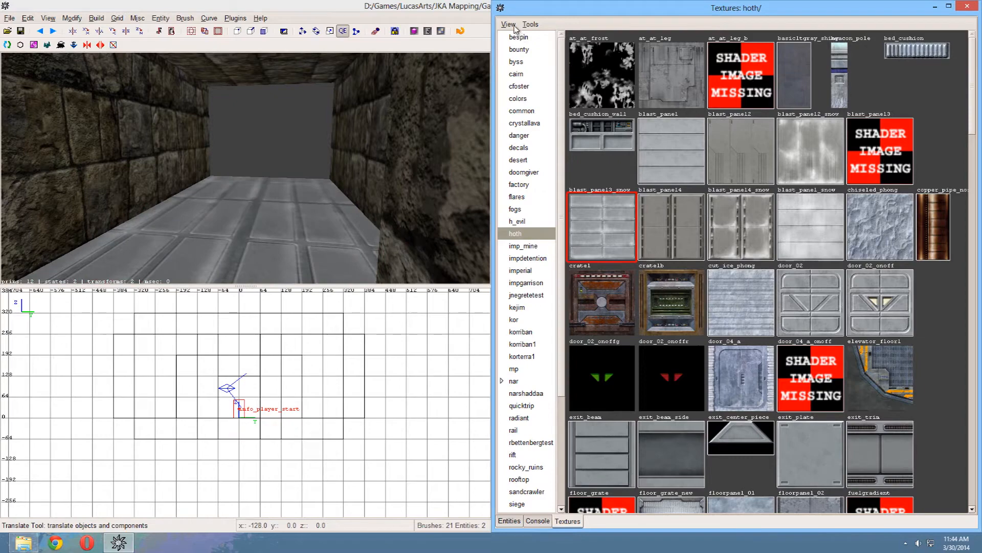
# Step: Show all loaded textures and hide the unused ones so only textures used in the map are listed
pyautogui.click(510, 24)
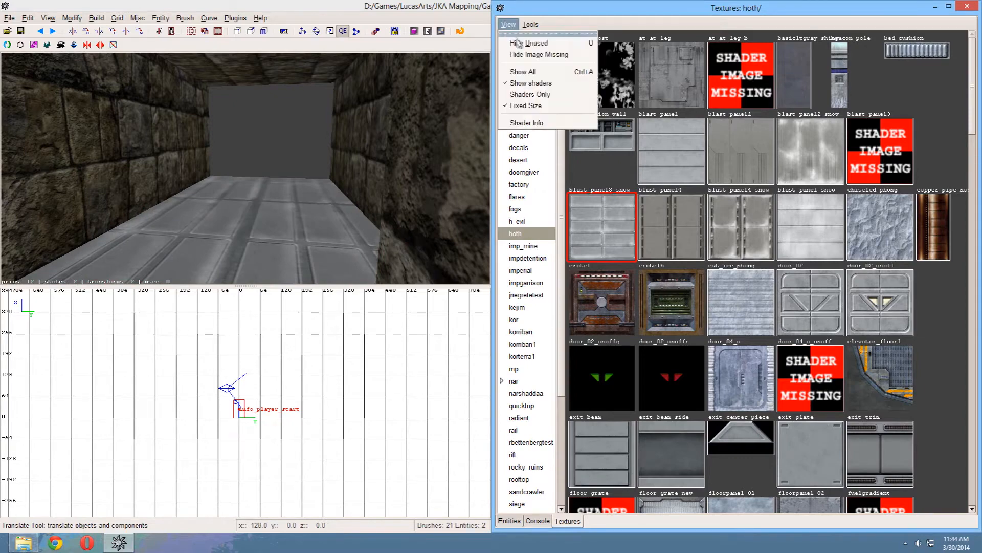
pyautogui.click(526, 74)
pyautogui.click(508, 25)
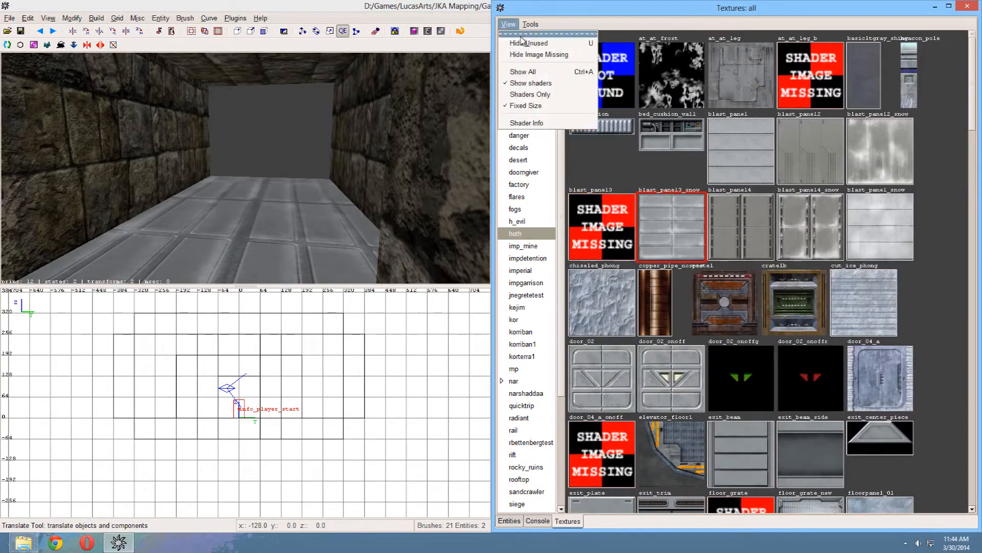
pyautogui.click(533, 41)
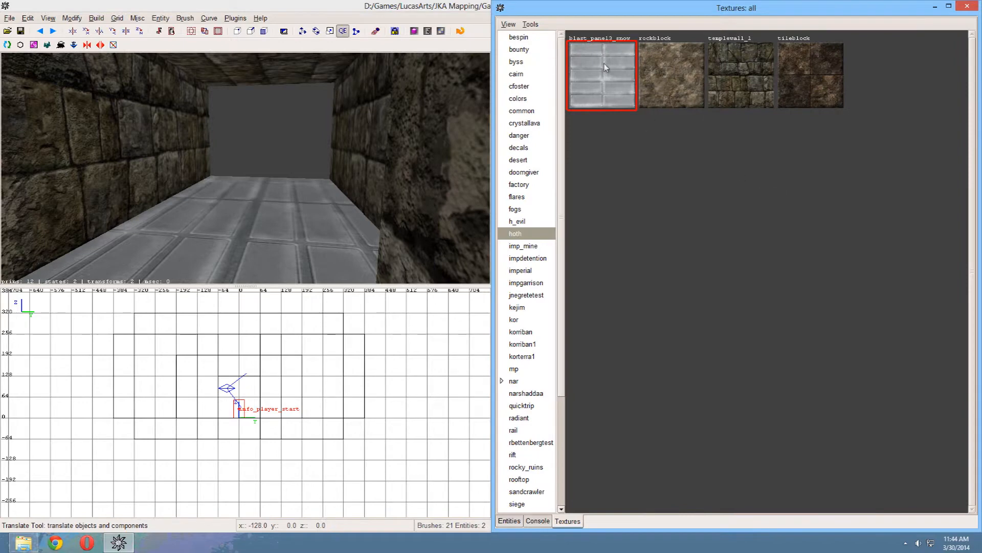
# Step: Select the corridor floor brush and texture it with tileblock
pyautogui.rightClick(321, 196)
pyautogui.rightClick(322, 196)
pyautogui.keyDown('ctrl'); pyautogui.keyDown('shift'); pyautogui.click(323, 199); pyautogui.keyUp('shift'); pyautogui.keyUp('ctrl')
pyautogui.keyDown('shift'); pyautogui.click(329, 203); pyautogui.keyUp('shift')
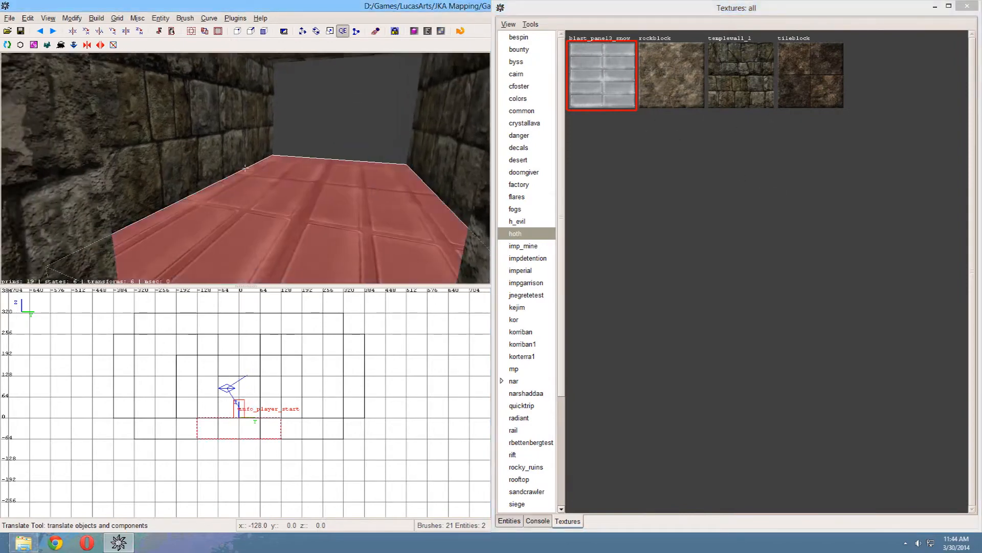
pyautogui.click(827, 67)
pyautogui.press('Escape')
# Step: Select a single surface in the corridor and apply the rockblock texture to it
pyautogui.rightClick(344, 184)
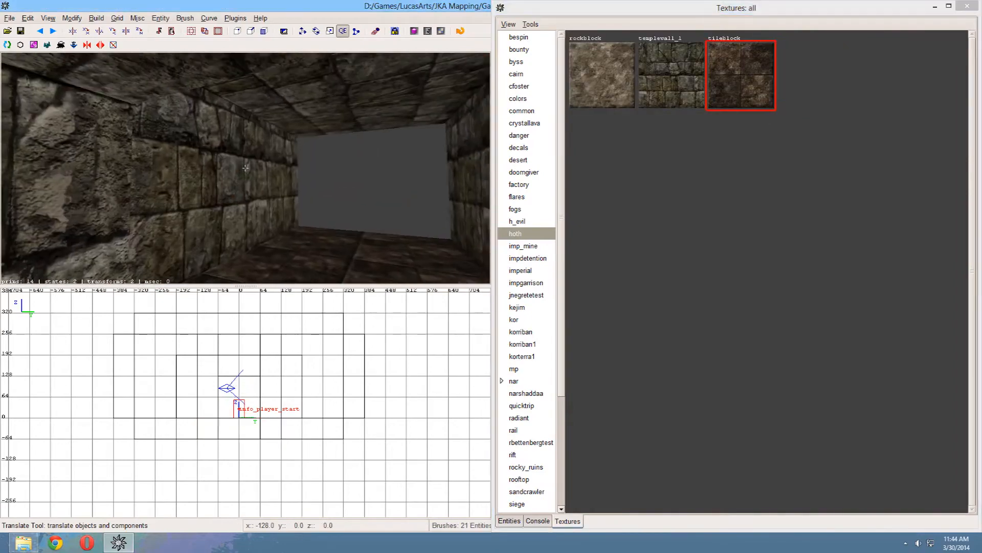
pyautogui.rightClick(342, 185)
pyautogui.keyDown('ctrl'); pyautogui.keyDown('shift'); pyautogui.click(437, 160); pyautogui.keyUp('shift'); pyautogui.keyUp('ctrl')
pyautogui.click(609, 90)
pyautogui.press('Escape')
# Step: Check the textured corridor from inside and outside, and close the texture browser
pyautogui.rightClick(393, 175)
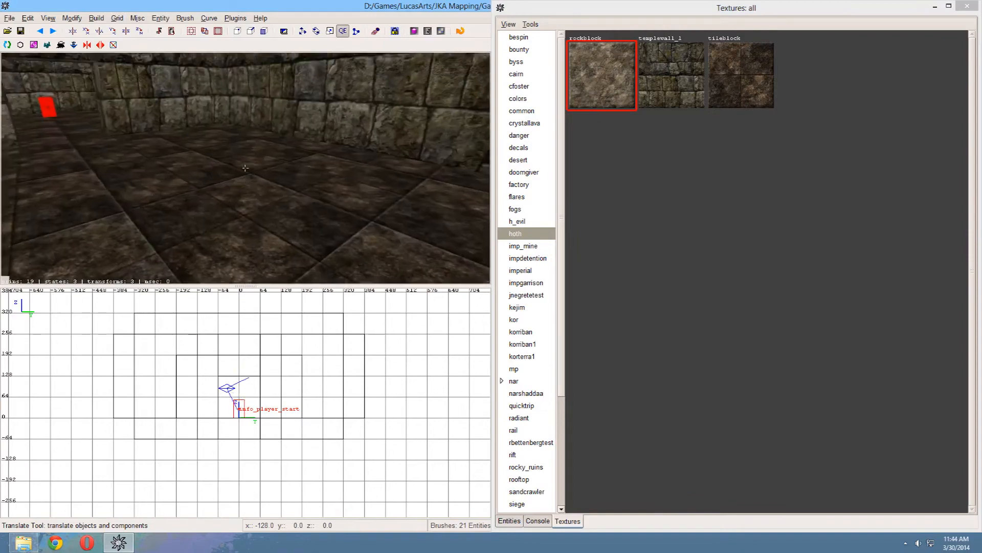
pyautogui.scroll(3, 245, 167)
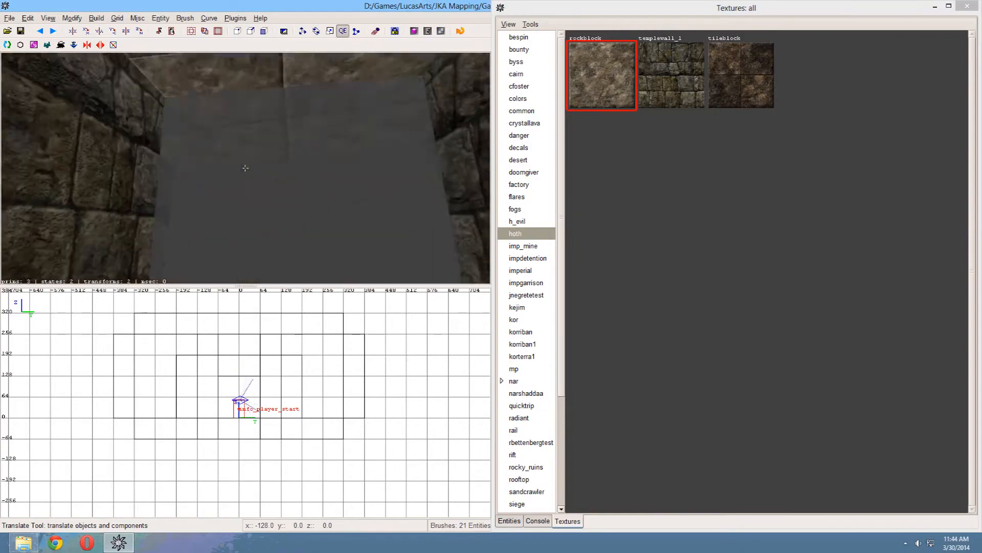
pyautogui.scroll(3, 245, 168)
pyautogui.scroll(-6, 245, 167)
pyautogui.scroll(6, 245, 168)
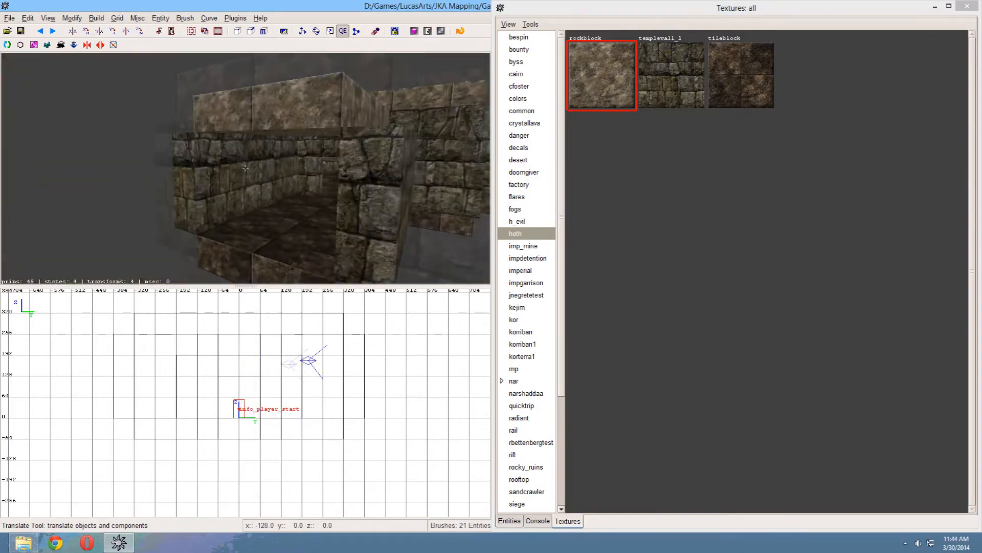
pyautogui.scroll(-5, 245, 168)
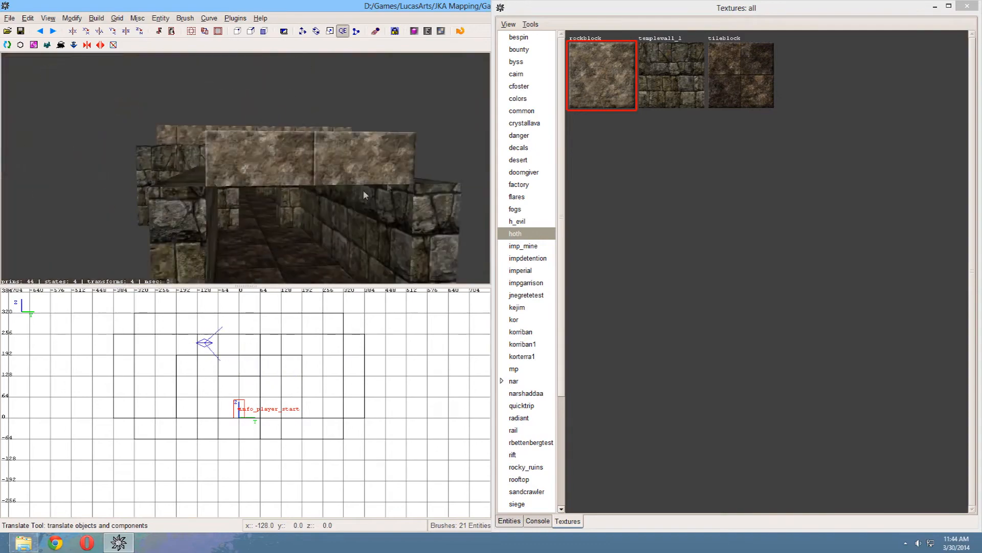
pyautogui.click(968, 7)
# Step: Select the three wall pieces around the corridor doorway, the doorway floor piece and the second room's floor
pyautogui.rightClick(394, 138)
pyautogui.scroll(1, 245, 168)
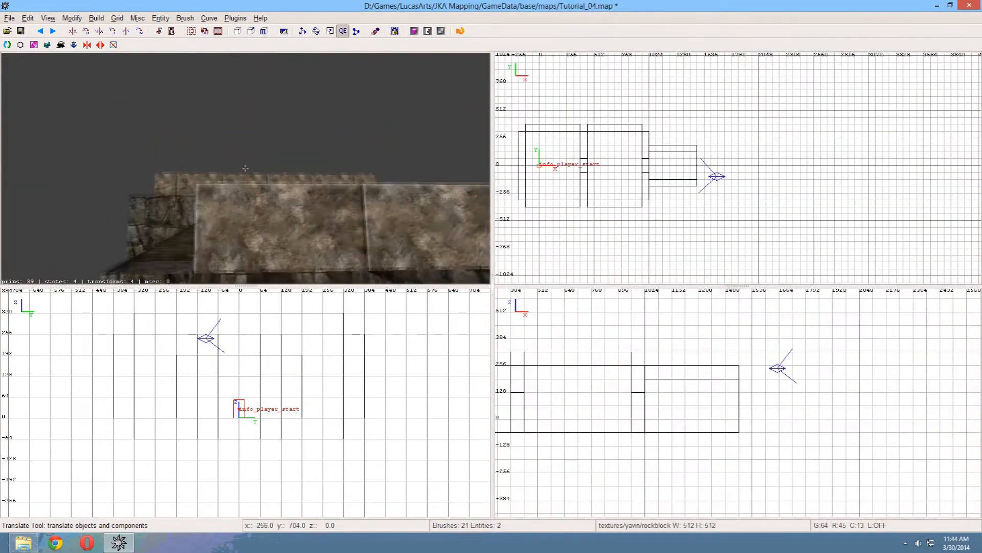
pyautogui.scroll(-4, 245, 168)
pyautogui.rightClick(245, 167)
pyautogui.keyDown('shift'); pyautogui.click(177, 151); pyautogui.keyUp('shift')
pyautogui.keyDown('shift'); pyautogui.click(239, 135); pyautogui.keyUp('shift')
pyautogui.keyDown('shift'); pyautogui.click(279, 134); pyautogui.keyUp('shift')
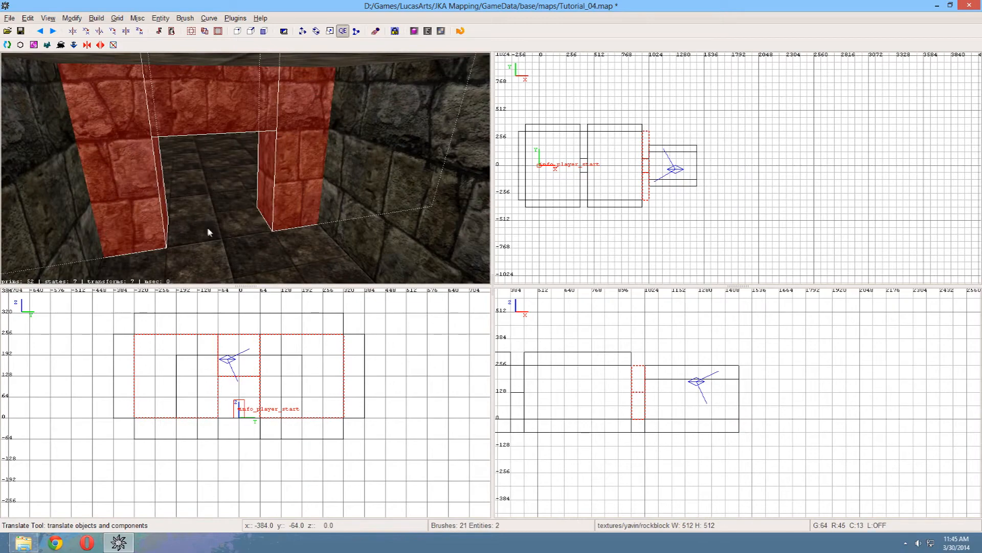
pyautogui.keyDown('shift'); pyautogui.click(207, 228); pyautogui.keyUp('shift')
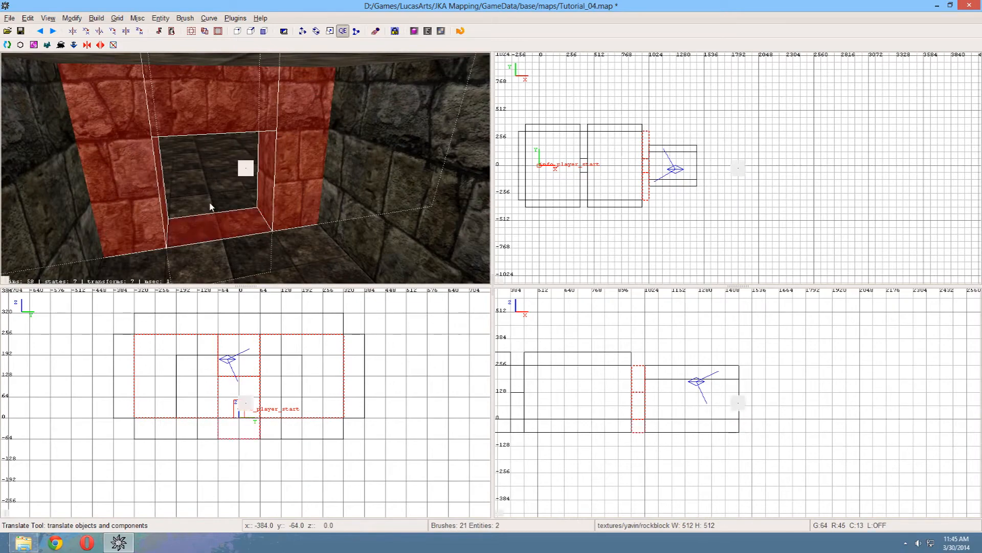
pyautogui.keyDown('shift'); pyautogui.click(210, 206); pyautogui.keyUp('shift')
# Step: Duplicate the selected wall and floor pieces on the 256-unit grid and turn the copy around about the Z axis
pyautogui.scroll(-3, 647, 193)
pyautogui.scroll(2, 644, 194)
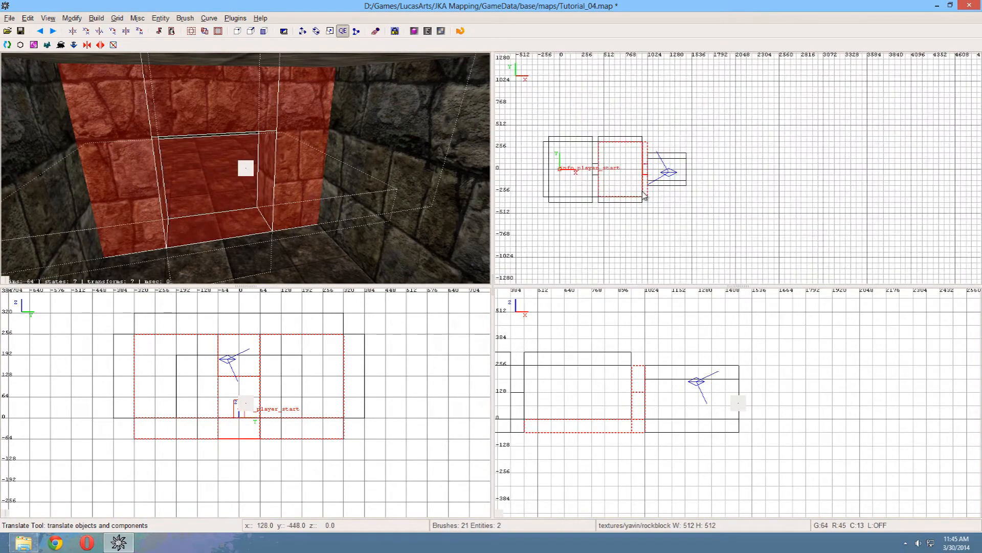
pyautogui.press('9')
pyautogui.press('space')
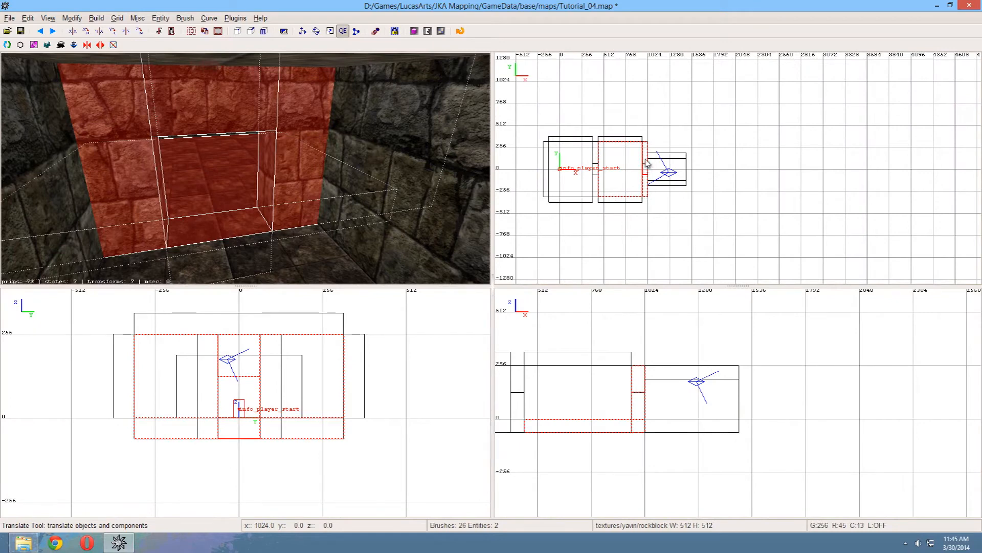
pyautogui.click(139, 32)
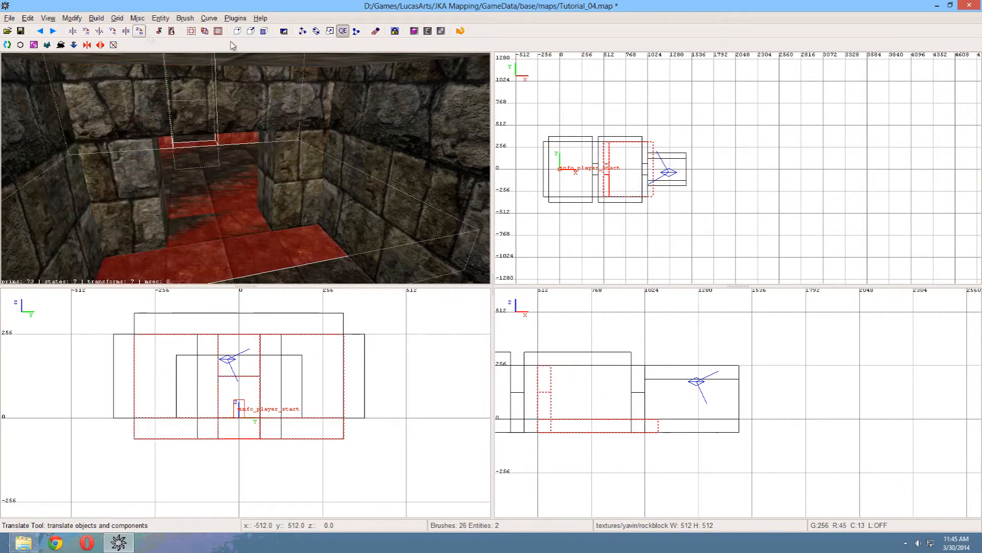
# Step: Move the copied wall and floor against the corridor's far end, using the 64-unit grid for the final alignment
pyautogui.moveTo(606, 160); pyautogui.dragTo(687, 164)
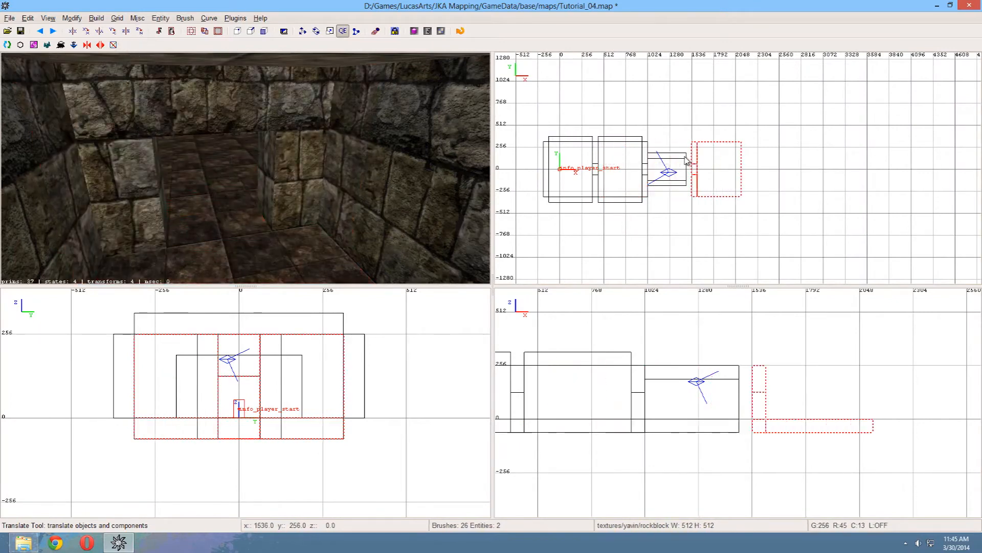
pyautogui.scroll(3, 687, 164)
pyautogui.press('7')
pyautogui.moveTo(653, 153); pyautogui.dragTo(642, 153)
# Step: Examine the copied doorway wall and floor at the corridor's far end from several angles, and clear the selection
pyautogui.rightClick(286, 153)
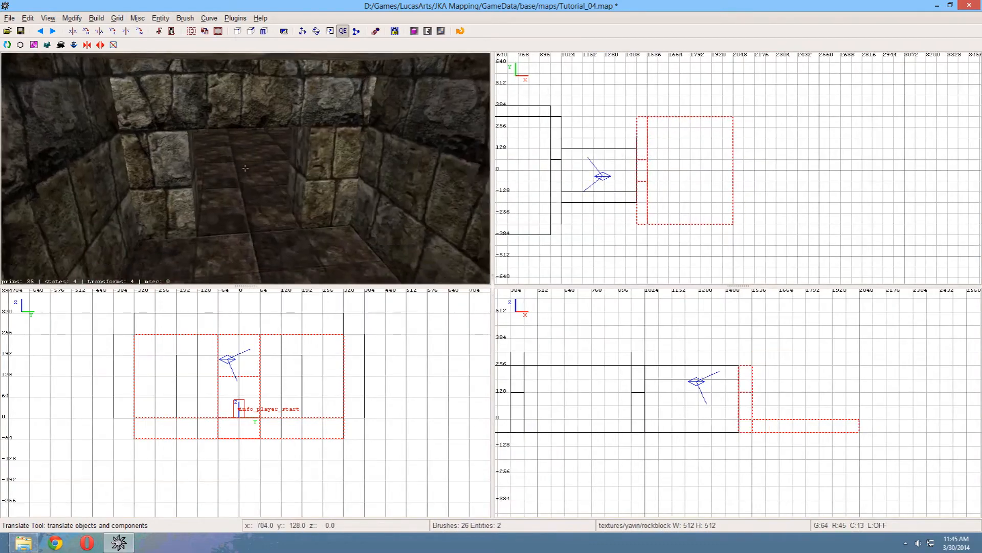
pyautogui.scroll(2, 245, 168)
pyautogui.scroll(6, 245, 168)
pyautogui.scroll(-6, 246, 168)
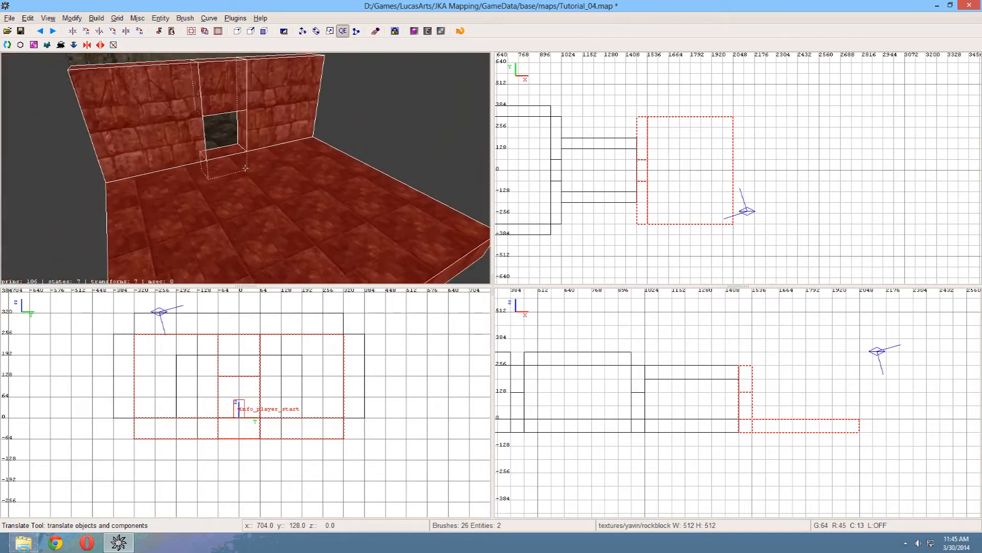
pyautogui.scroll(-2, 245, 168)
pyautogui.scroll(-4, 245, 168)
pyautogui.scroll(10, 245, 168)
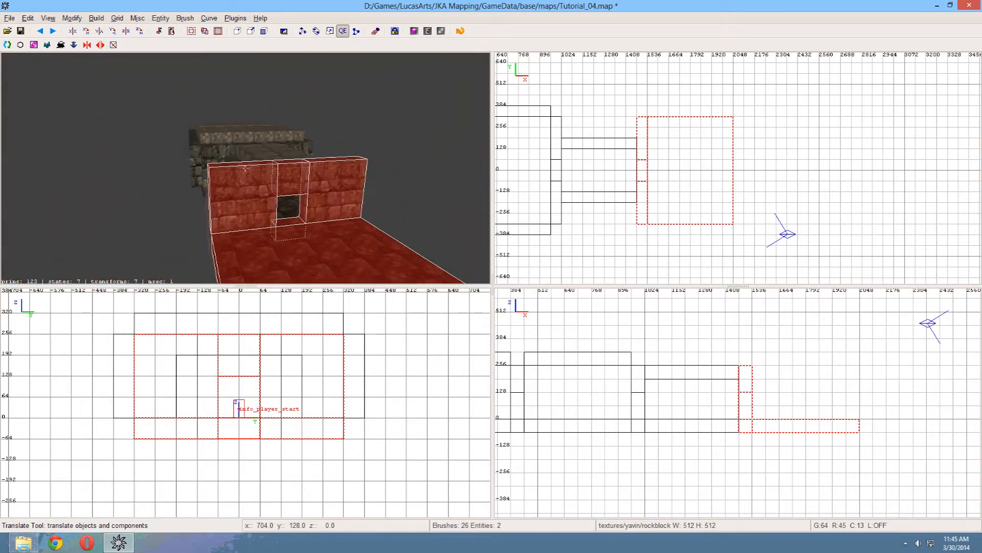
pyautogui.scroll(-5, 245, 168)
pyautogui.rightClick(250, 145)
pyautogui.press('Escape')
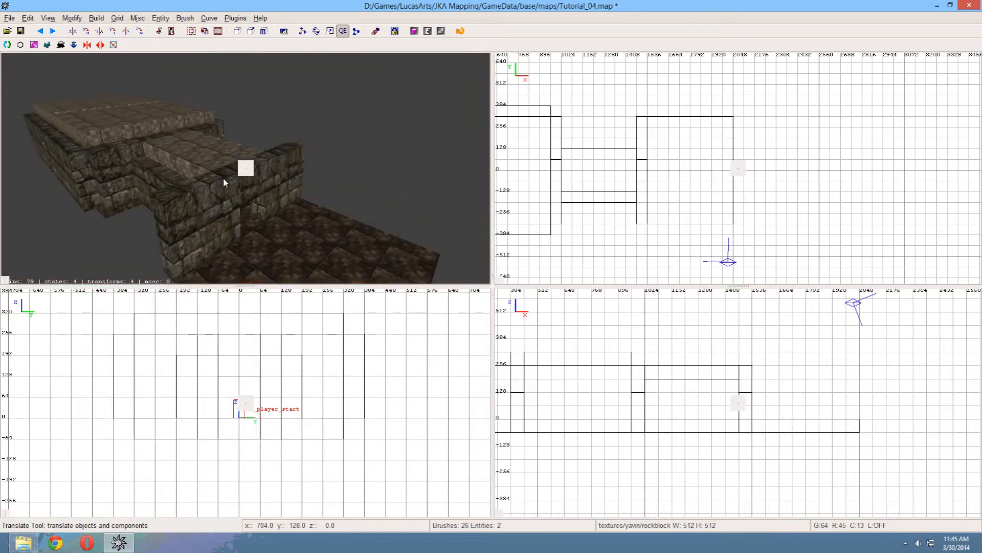
# Step: Select the new room's three doorway wall pieces and raise their top edge to z 768 on the 256-unit grid
pyautogui.keyDown('shift'); pyautogui.click(223, 178); pyautogui.keyUp('shift')
pyautogui.keyDown('shift'); pyautogui.click(254, 174); pyautogui.keyUp('shift')
pyautogui.keyDown('shift'); pyautogui.click(274, 168); pyautogui.keyUp('shift')
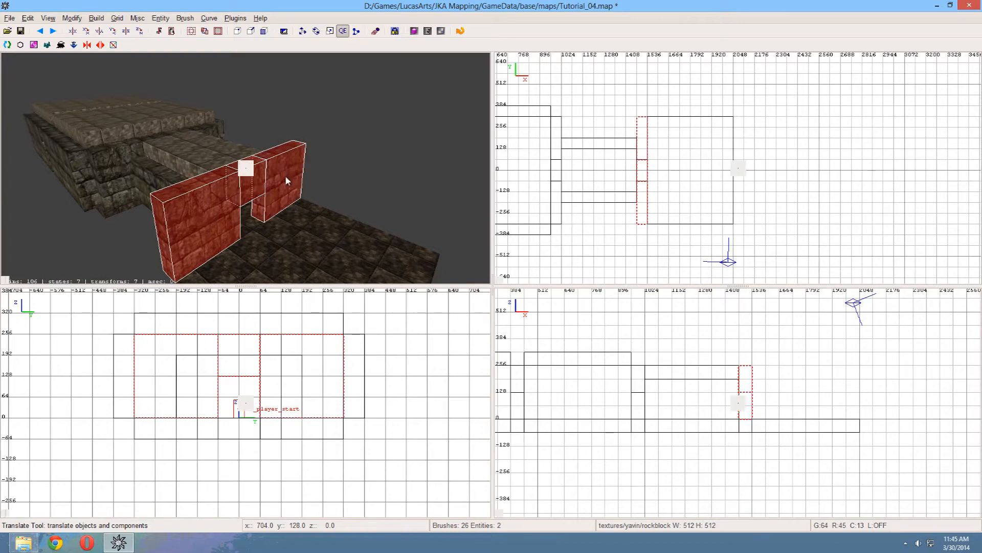
pyautogui.press('9')
pyautogui.scroll(-2, 313, 365)
pyautogui.scroll(-1, 309, 364)
pyautogui.moveTo(231, 393); pyautogui.dragTo(247, 427, button='right')
pyautogui.scroll(-1, 244, 400)
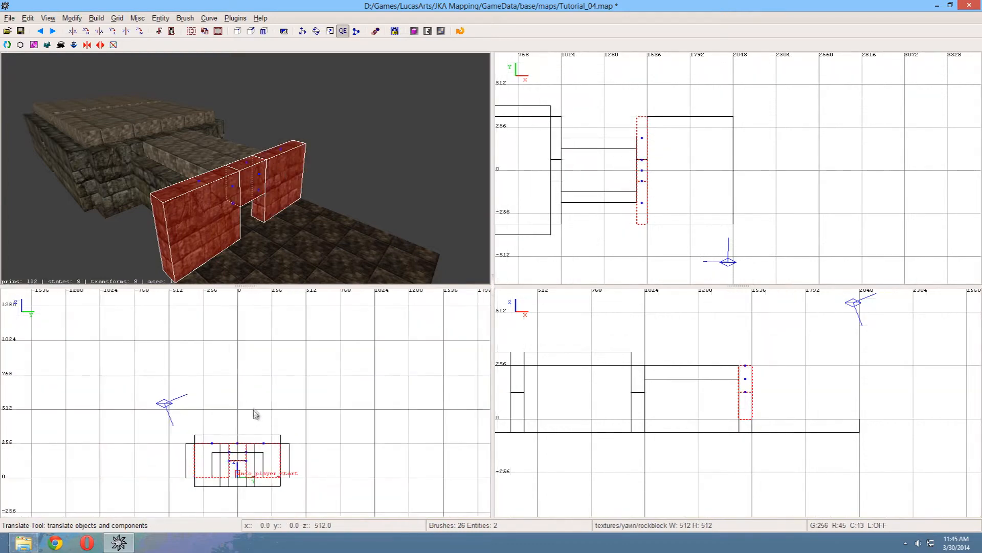
pyautogui.moveTo(256, 416); pyautogui.dragTo(252, 400)
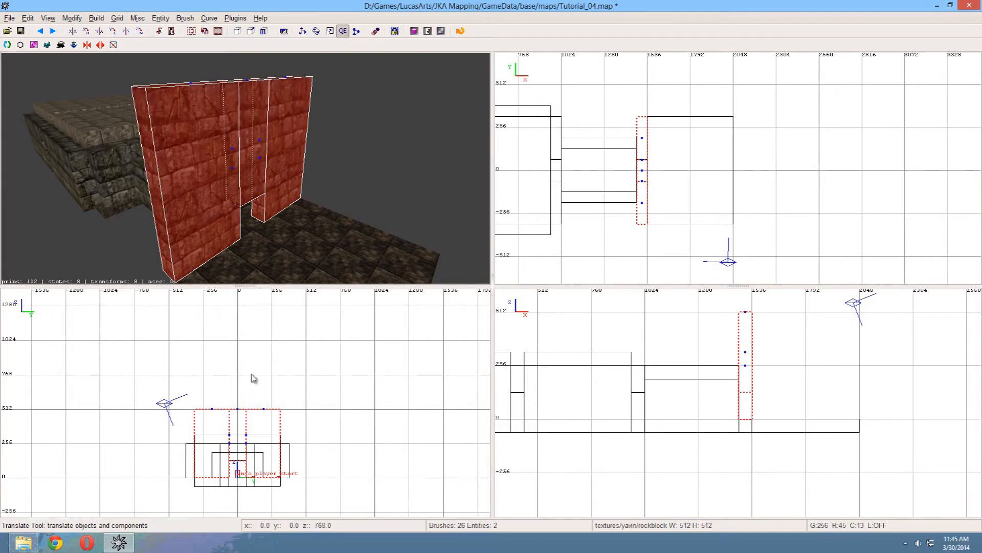
pyautogui.moveTo(252, 369); pyautogui.dragTo(252, 364)
pyautogui.scroll(-6, 272, 228)
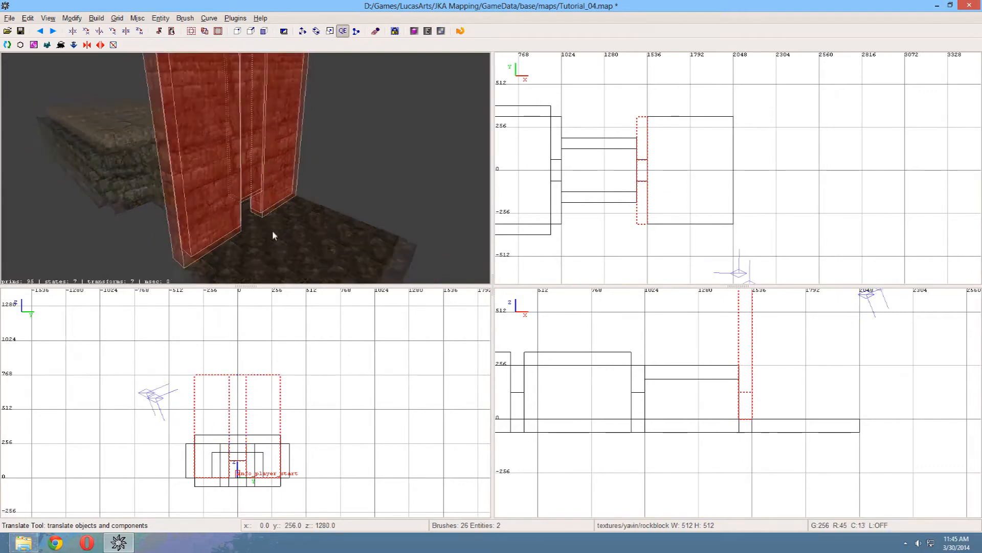
pyautogui.press('Escape')
# Step: Select the new room's floor and its negative-Y wall piece, and pull their outer end in to y -256
pyautogui.keyDown('shift'); pyautogui.click(231, 193); pyautogui.keyUp('shift')
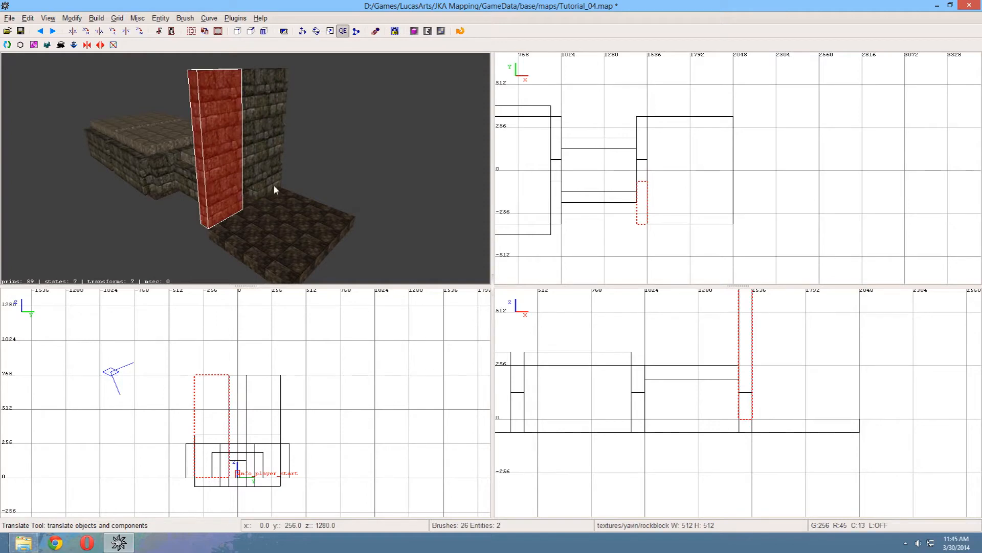
pyautogui.moveTo(661, 194); pyautogui.dragTo(644, 151, button='right')
pyautogui.scroll(-2, 662, 193)
pyautogui.keyDown('shift'); pyautogui.click(689, 168); pyautogui.keyUp('shift')
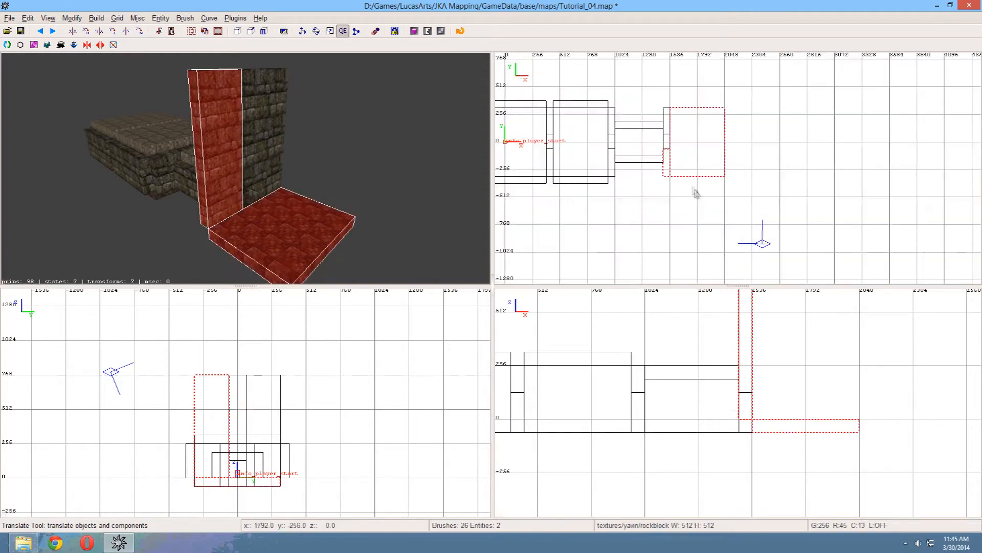
pyautogui.scroll(2, 711, 213)
pyautogui.press('[')
pyautogui.press('[')
pyautogui.moveTo(698, 211); pyautogui.dragTo(698, 201)
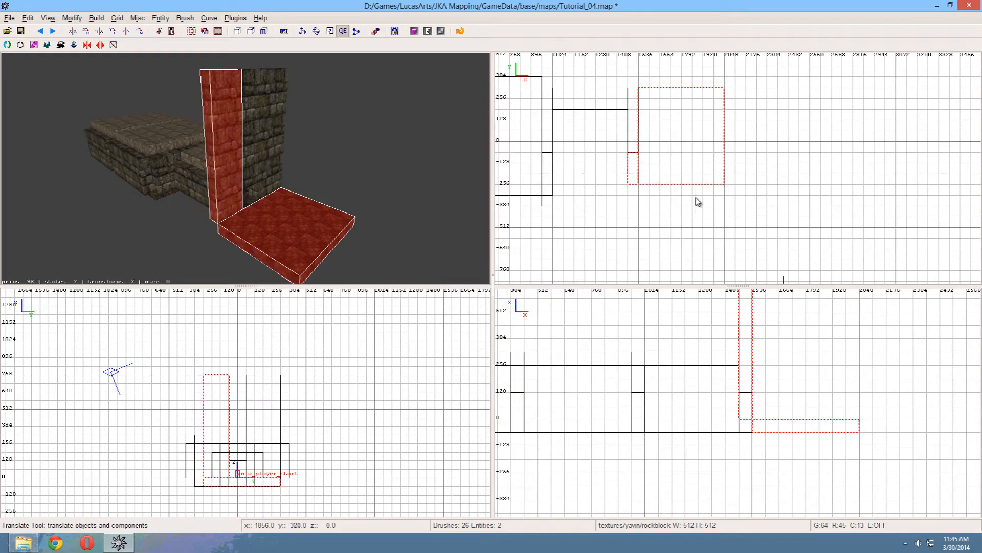
# Step: Extend the selected floor and wall piece in the negative Y direction to about y -832
pyautogui.press(']')
pyautogui.press(']')
pyautogui.scroll(-4, 693, 208)
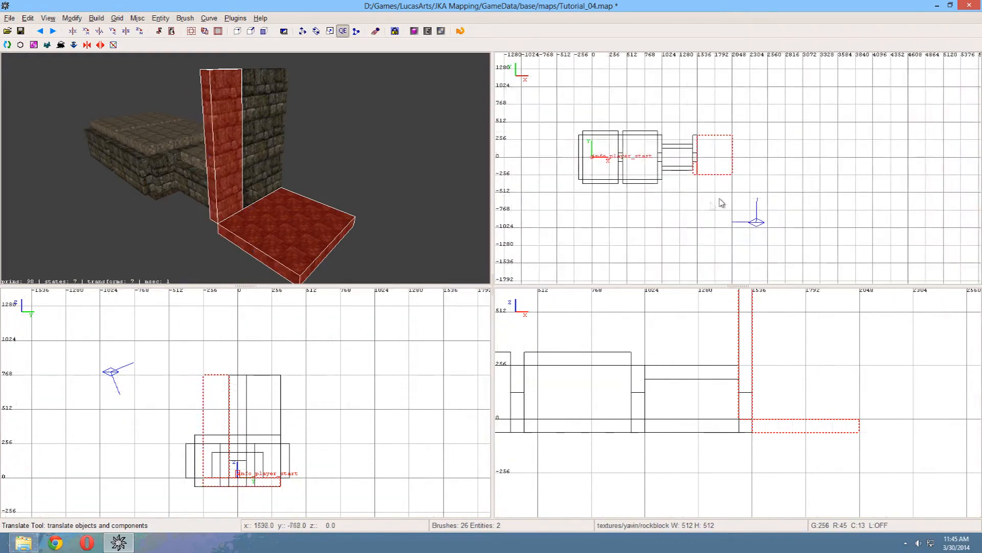
pyautogui.moveTo(725, 186); pyautogui.dragTo(723, 213)
pyautogui.scroll(3, 722, 220)
pyautogui.press('[')
pyautogui.scroll(2, 700, 209)
pyautogui.press('[')
pyautogui.moveTo(691, 220); pyautogui.dragTo(694, 230)
pyautogui.press(']')
pyautogui.scroll(-4, 693, 229)
pyautogui.press(']')
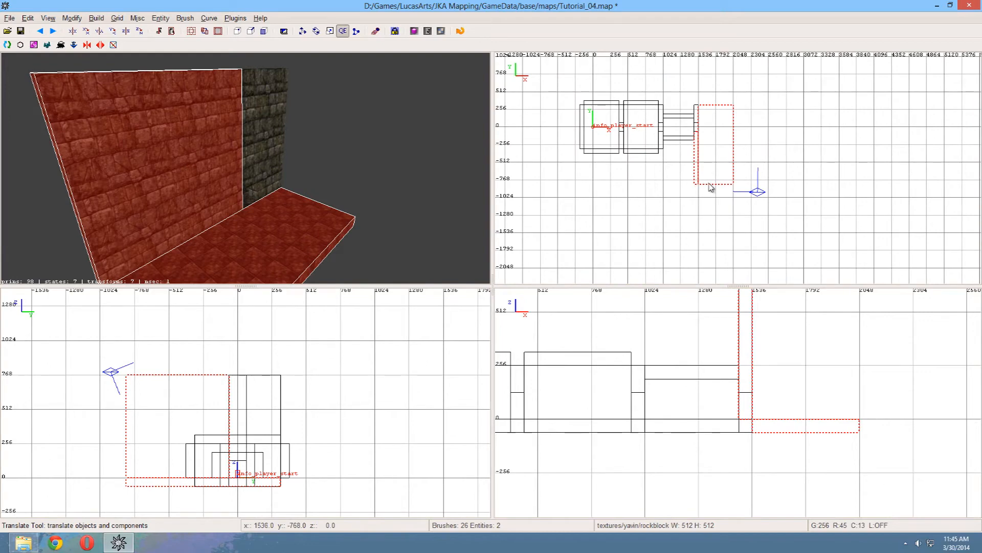
# Step: Pull the outer end of the selected floor and wall piece back to y -768 on the 64-unit grid
pyautogui.press('[')
pyautogui.scroll(2, 716, 195)
pyautogui.press('[')
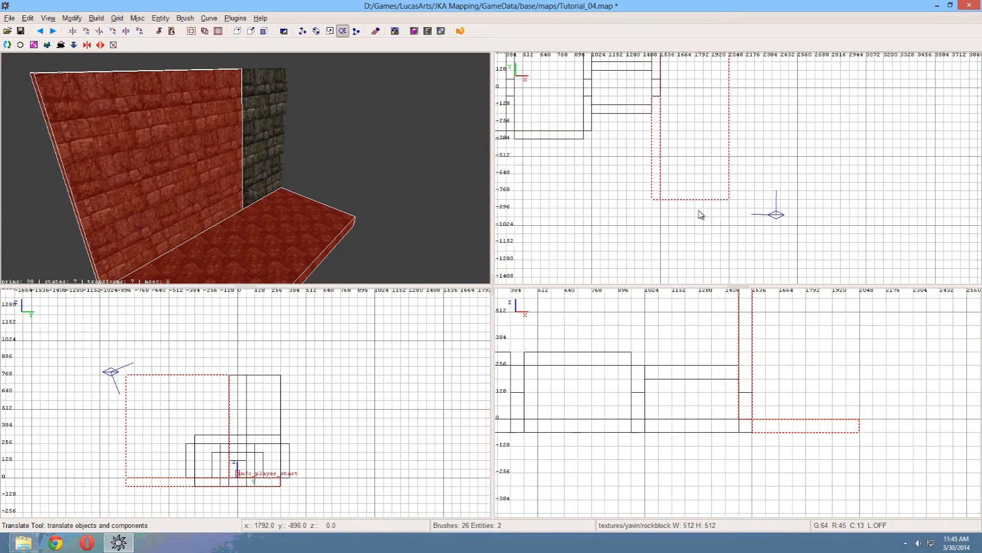
pyautogui.moveTo(709, 211); pyautogui.dragTo(708, 206)
pyautogui.press(']')
pyautogui.press(']')
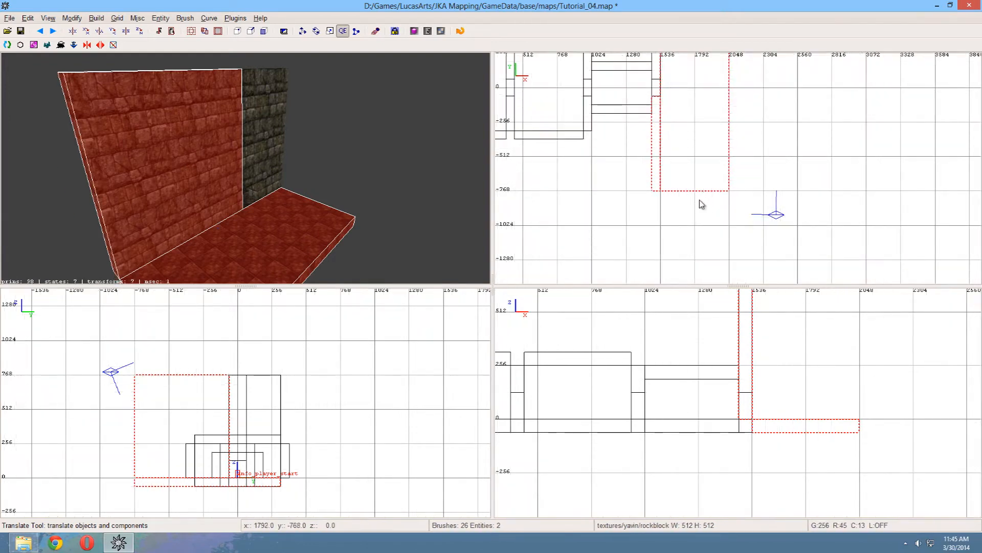
# Step: Select the new room's floor and its positive-Y wall piece, and pull their outer end in to y 256
pyautogui.scroll(-2, 708, 182)
pyautogui.scroll(2, 690, 221)
pyautogui.moveTo(691, 222); pyautogui.dragTo(675, 267, button='right')
pyautogui.scroll(1, 684, 201)
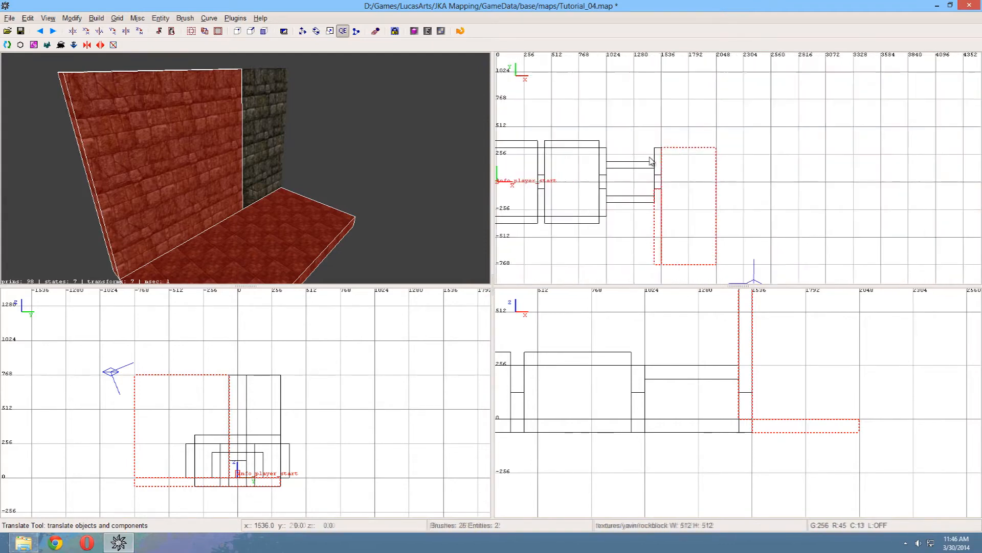
pyautogui.press('Escape')
pyautogui.moveTo(655, 145); pyautogui.dragTo(696, 153)
pyautogui.press('BackSpace')
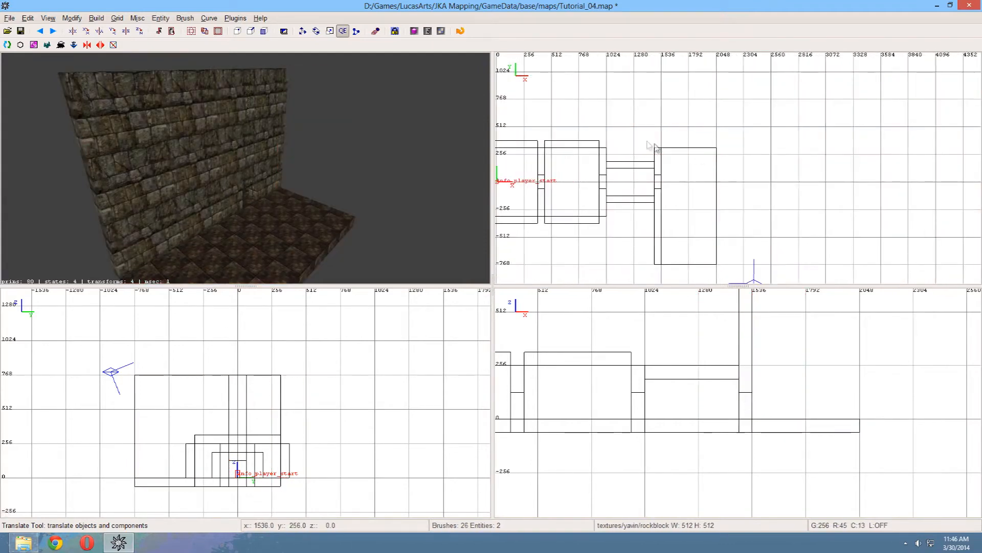
pyautogui.keyDown('shift'); pyautogui.moveTo(639, 131); pyautogui.dragTo(715, 159); pyautogui.keyUp('shift')
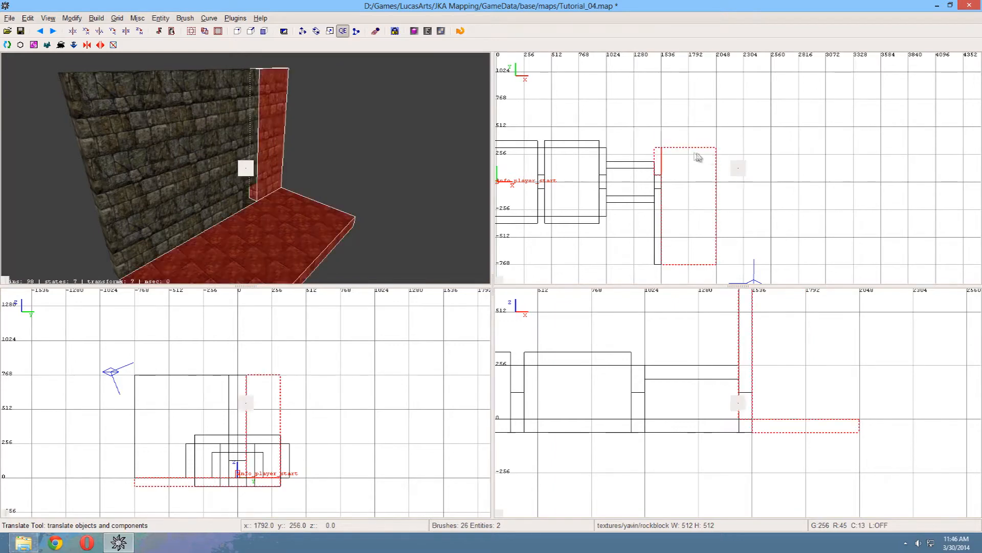
pyautogui.press('[')
pyautogui.press('[')
pyautogui.hotkey('ctrl', 'z')
pyautogui.press(']')
pyautogui.press(']')
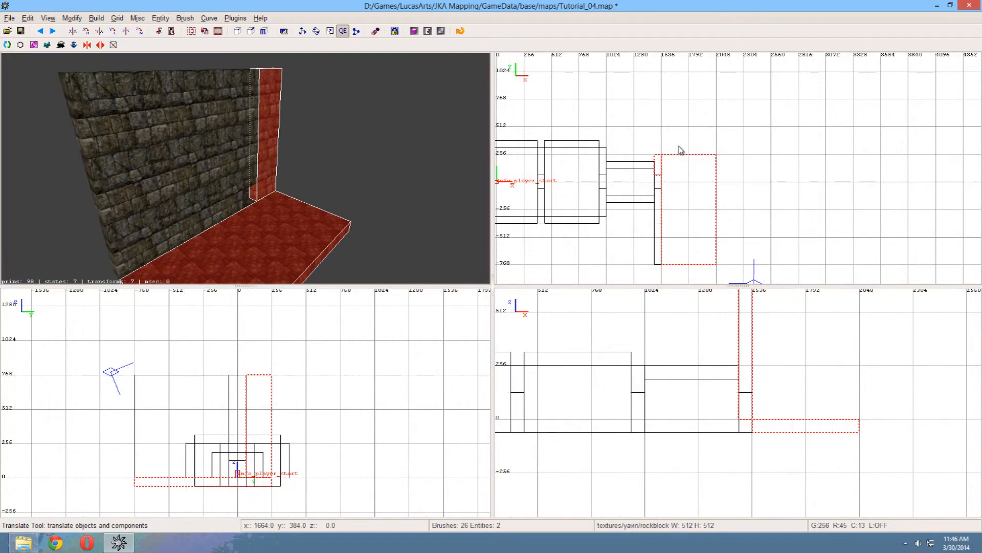
# Step: Extend the selected floor and positive-Y wall piece to y 768 and clear the selection
pyautogui.moveTo(683, 143); pyautogui.dragTo(682, 99)
pyautogui.scroll(-5, 299, 150)
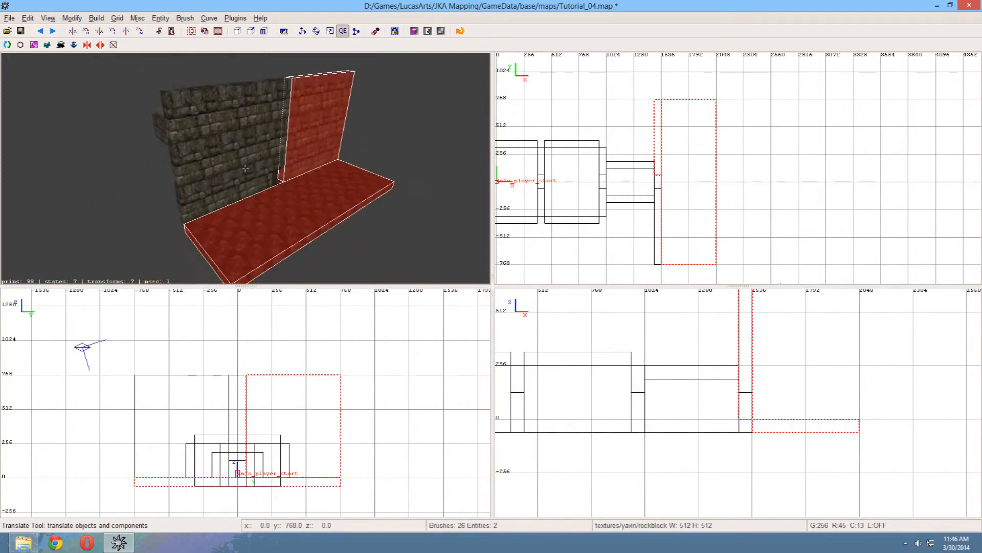
pyautogui.press('Escape')
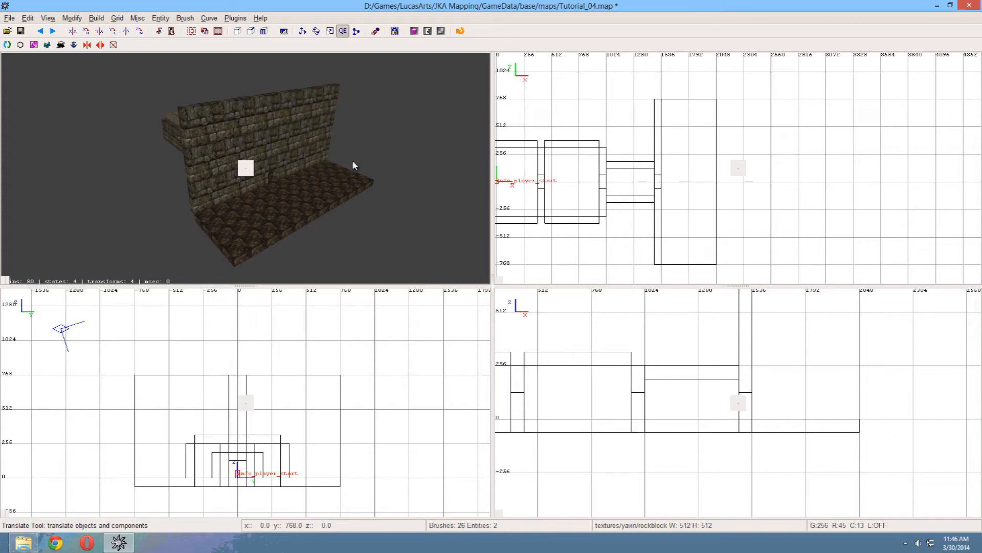
# Step: Extend the new room's floor in the positive X direction to x 2560 and clear the selection
pyautogui.keyDown('shift'); pyautogui.click(314, 148); pyautogui.keyUp('shift')
pyautogui.moveTo(638, 148); pyautogui.dragTo(610, 170, button='right')
pyautogui.scroll(1, 637, 150)
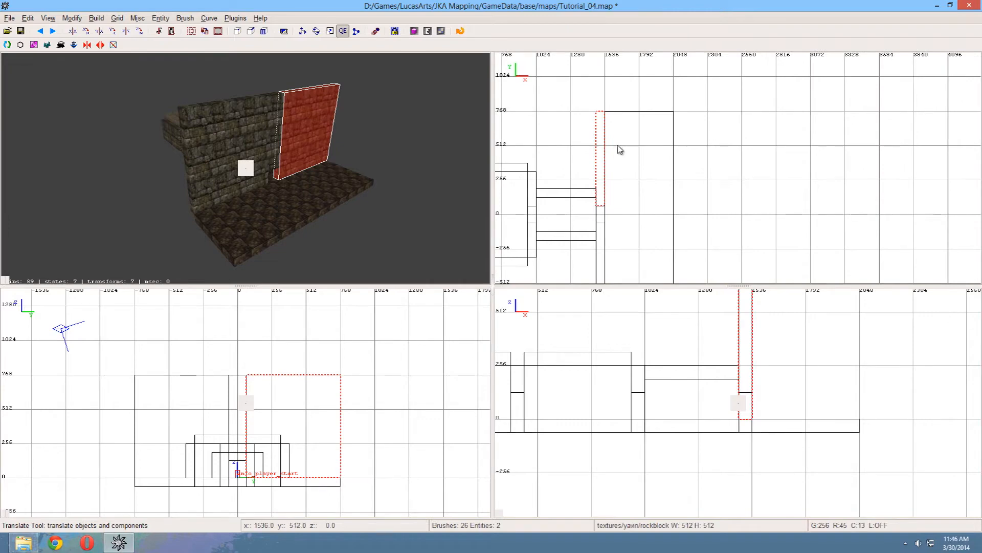
pyautogui.press('Escape')
pyautogui.scroll(-2, 665, 163)
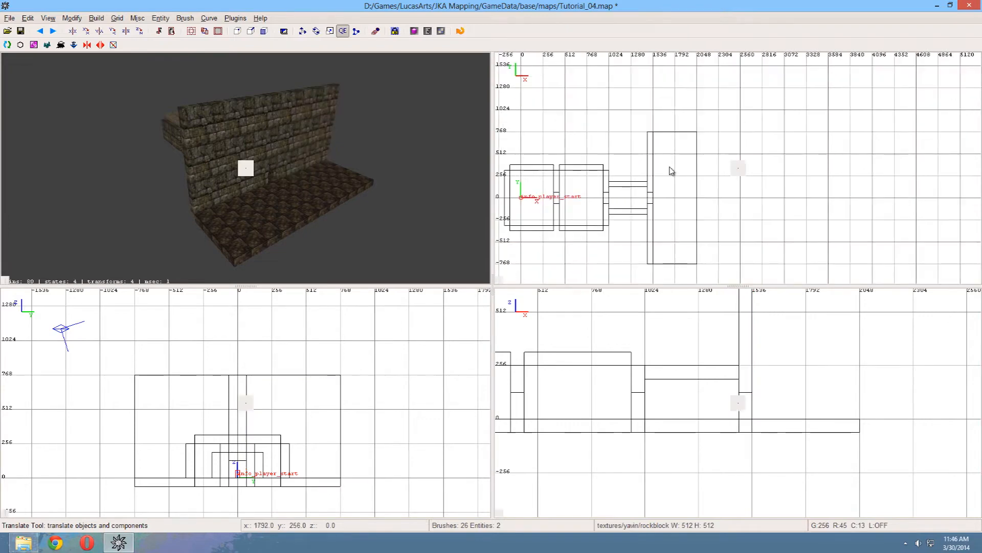
pyautogui.keyDown('shift'); pyautogui.click(685, 172); pyautogui.keyUp('shift')
pyautogui.moveTo(740, 190); pyautogui.dragTo(851, 194)
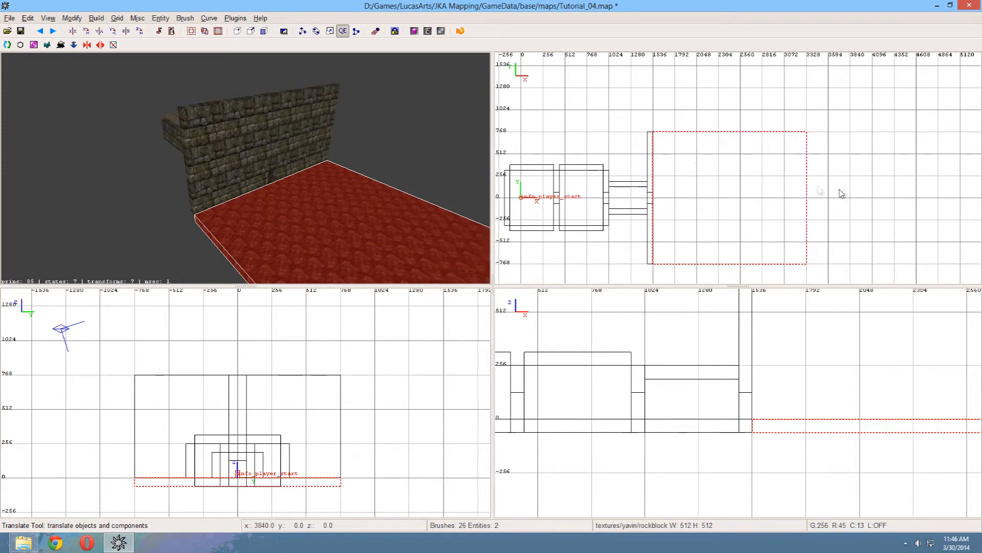
pyautogui.moveTo(785, 184)
pyautogui.mouseDown()
pyautogui.moveTo(772, 185)
pyautogui.moveTo(781, 183)
pyautogui.mouseUp()
pyautogui.press('Escape')
# Step: Duplicate the positive-Y wall piece, rotate the copy about Z and fit it along the floor's positive-Y edge up to x 2560 on the 64-unit grid
pyautogui.keyDown('shift'); pyautogui.click(649, 146); pyautogui.keyUp('shift')
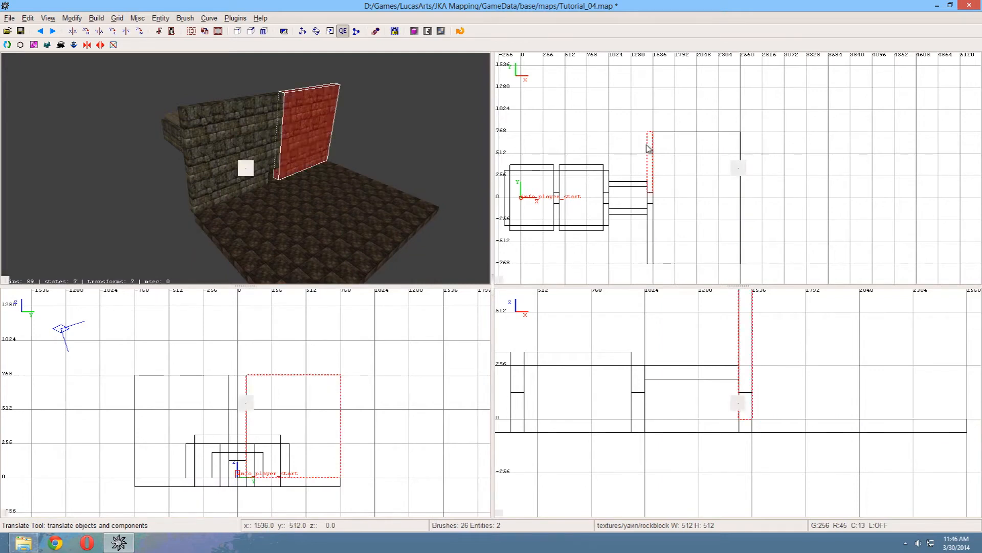
pyautogui.press('[')
pyautogui.scroll(1, 637, 150)
pyautogui.press('[')
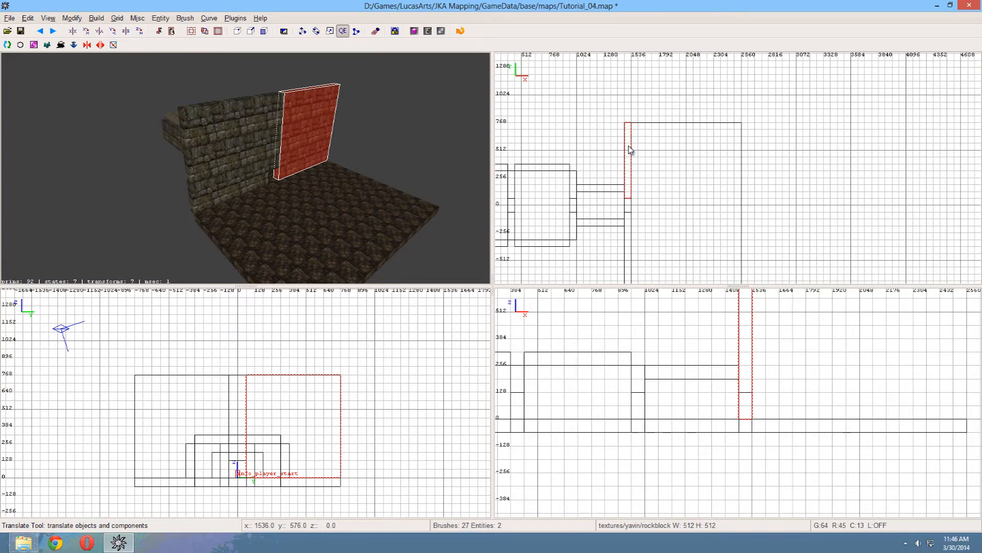
pyautogui.moveTo(629, 149); pyautogui.dragTo(637, 143)
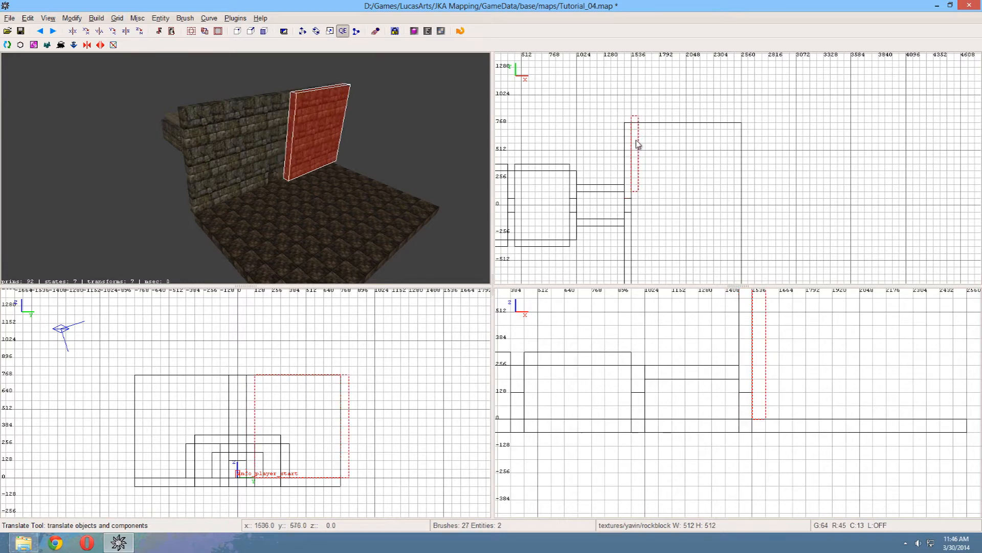
pyautogui.click(139, 32)
pyautogui.moveTo(627, 160)
pyautogui.mouseDown()
pyautogui.moveTo(658, 125)
pyautogui.moveTo(757, 123)
pyautogui.mouseUp()
pyautogui.scroll(-2, 760, 123)
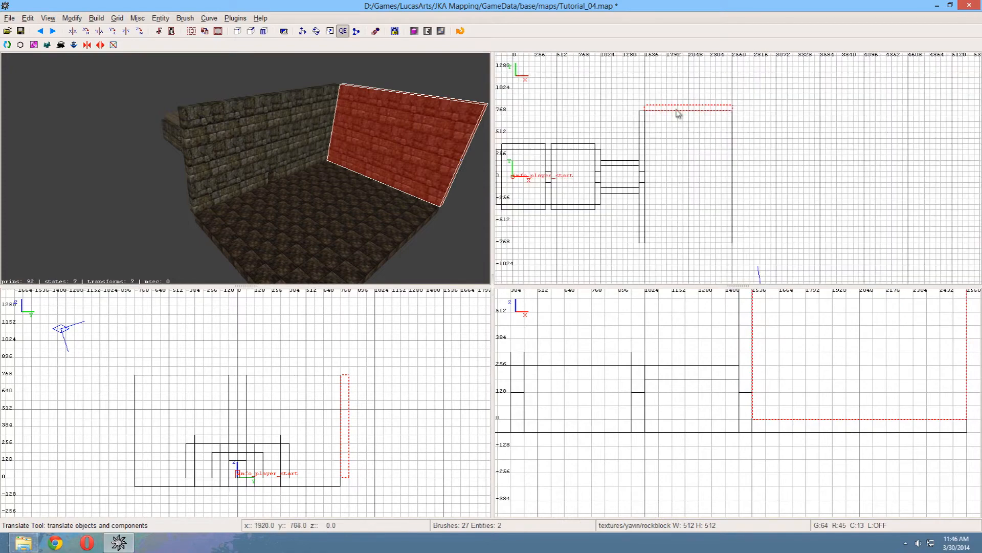
# Step: Copy the side wall to the floor's negative-Y edge, and fit another rotated copy along the far positive-X edge
pyautogui.moveTo(679, 123)
pyautogui.mouseDown()
pyautogui.moveTo(686, 248)
pyautogui.moveTo(675, 247)
pyautogui.mouseUp()
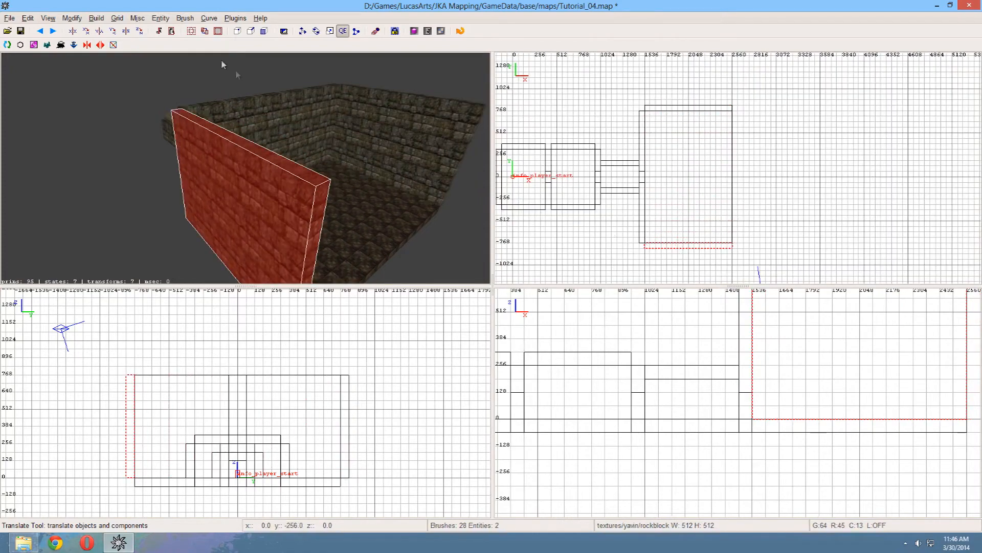
pyautogui.click(140, 31)
pyautogui.moveTo(688, 241); pyautogui.dragTo(738, 149)
pyautogui.moveTo(738, 214); pyautogui.dragTo(733, 256)
pyautogui.press('Escape')
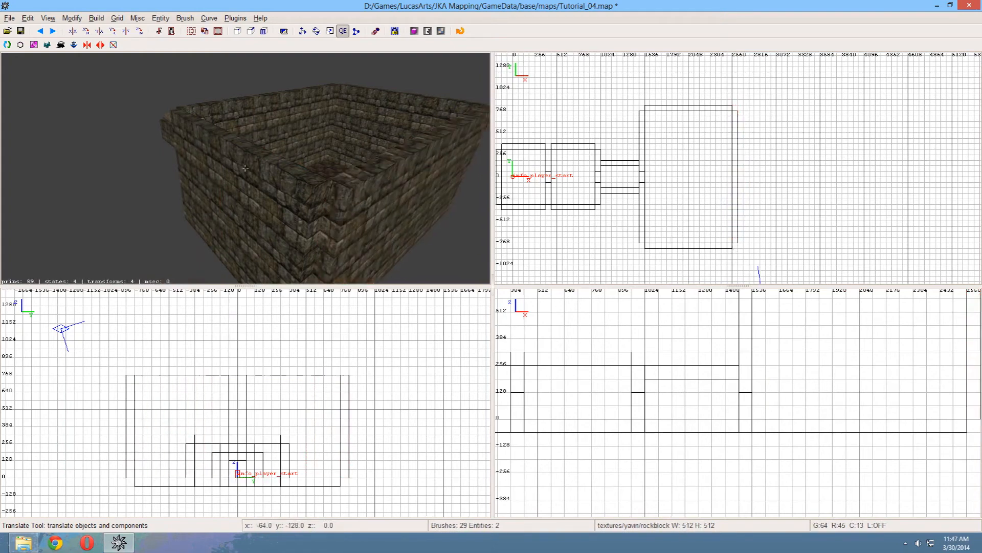
# Step: Examine the interior of the third room, checking how its floor meets the surrounding walls
pyautogui.press('Up')
pyautogui.rightClick(245, 168)
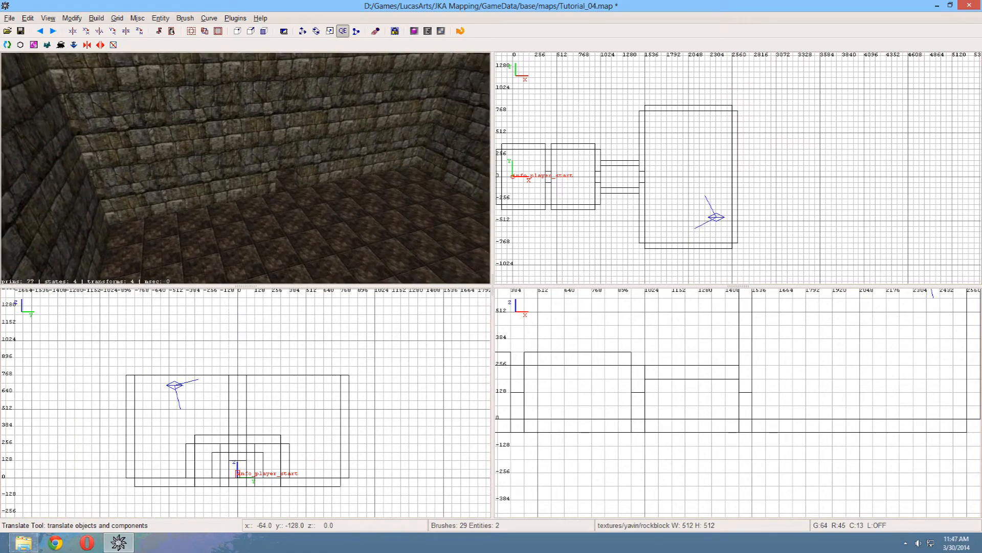
pyautogui.rightClick(305, 172)
pyautogui.keyDown('shift'); pyautogui.click(246, 168); pyautogui.keyUp('shift')
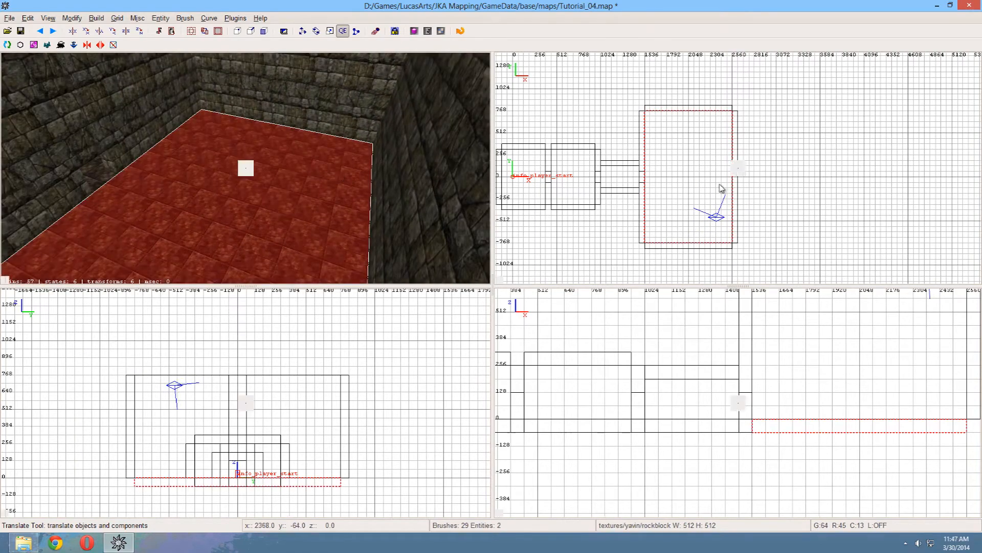
pyautogui.scroll(3, 722, 188)
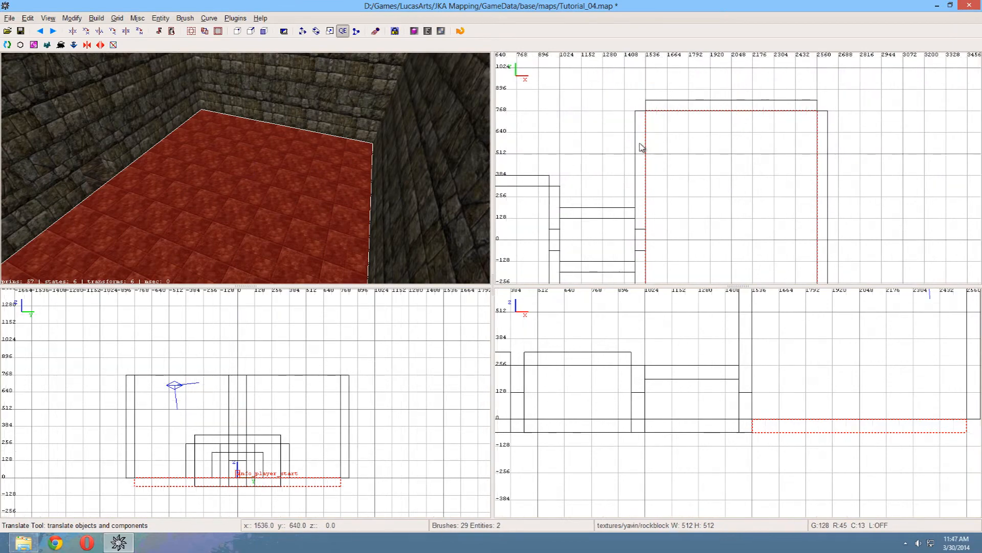
pyautogui.press('Escape')
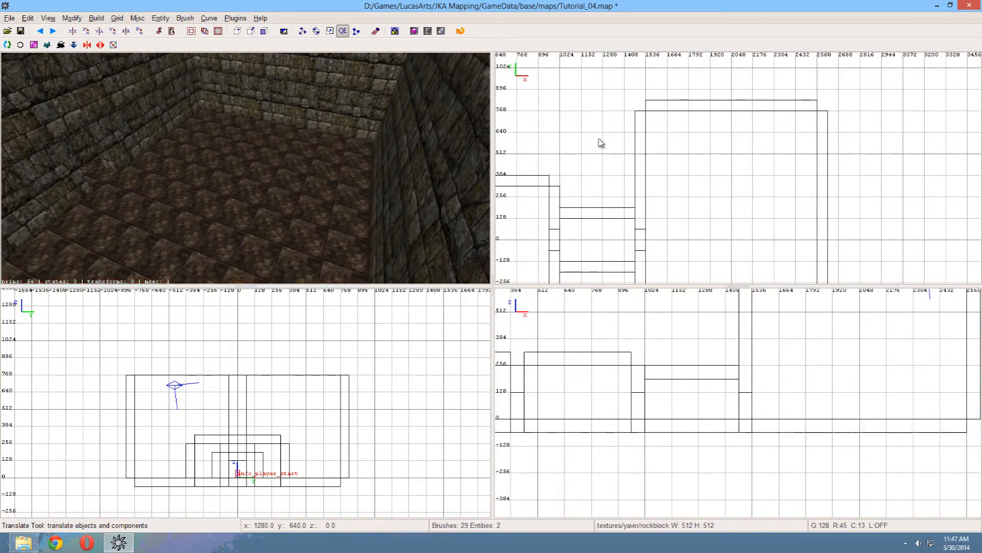
pyautogui.rightClick(303, 149)
pyautogui.rightClick(245, 168)
# Step: Draw a platform brush along the positive-Y wall from x 1536 to 2560 and y 512 to 768, 32 units high
pyautogui.scroll(-1, 713, 169)
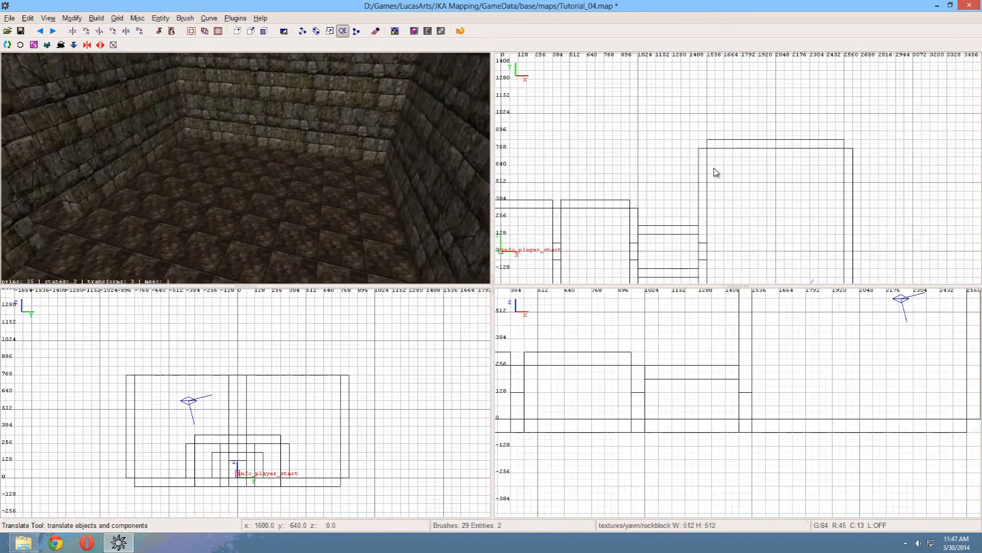
pyautogui.press('[')
pyautogui.moveTo(710, 152)
pyautogui.mouseDown()
pyautogui.moveTo(829, 188)
pyautogui.moveTo(844, 182)
pyautogui.mouseUp()
pyautogui.press('[')
pyautogui.moveTo(813, 429); pyautogui.dragTo(815, 446)
# Step: Compare the height of the new platform brush with the info_player_start entity
pyautogui.rightClick(323, 191)
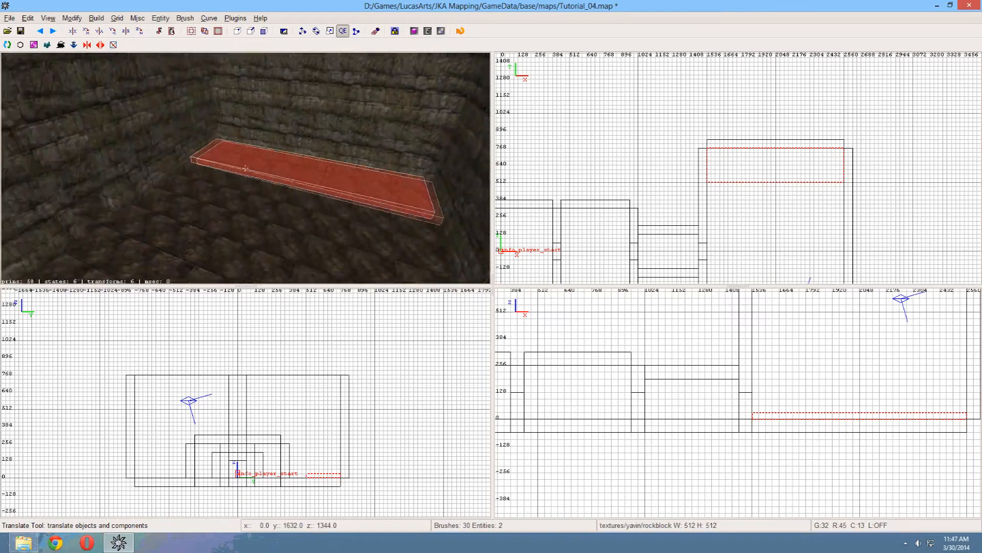
pyautogui.scroll(6, 323, 191)
pyautogui.rightClick(323, 191)
pyautogui.moveTo(697, 420); pyautogui.dragTo(909, 402, button='right')
pyautogui.scroll(4, 697, 420)
pyautogui.scroll(3, 675, 413)
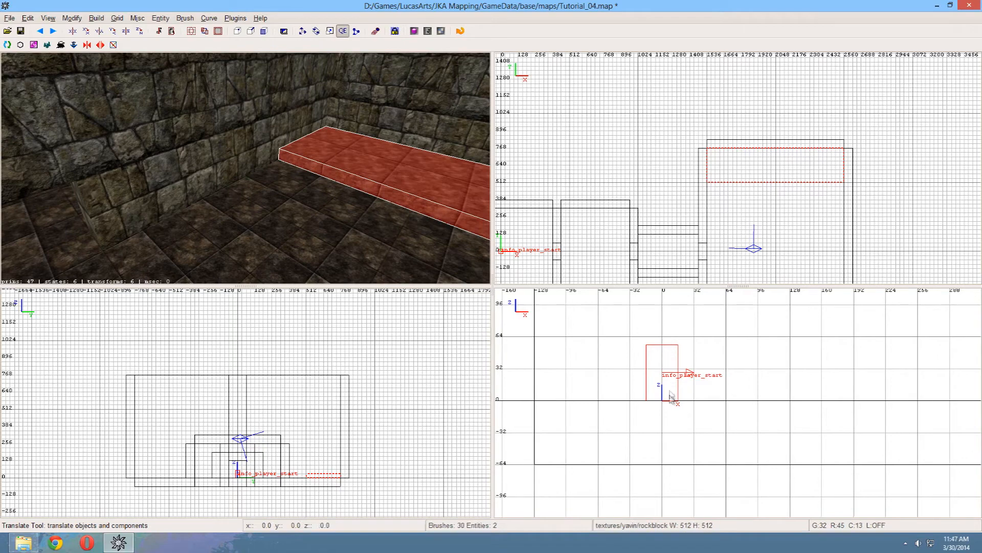
pyautogui.scroll(-6, 804, 403)
pyautogui.moveTo(804, 404); pyautogui.dragTo(327, 345, button='right')
pyautogui.moveTo(894, 392); pyautogui.dragTo(920, 448, button='right')
pyautogui.scroll(4, 859, 391)
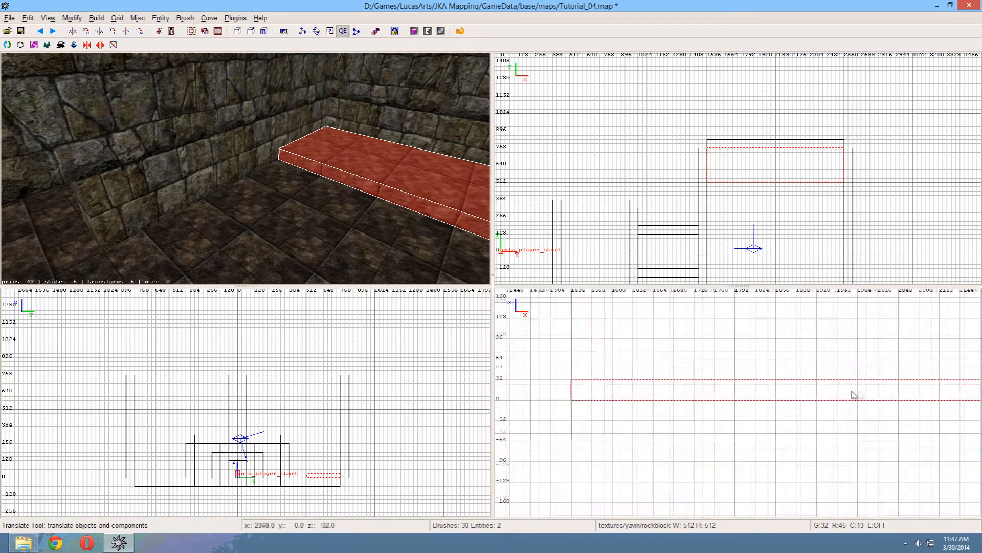
pyautogui.scroll(1, 655, 382)
# Step: Lower the top of the platform brush to z 16 on the 16-unit grid and keep the brush selected
pyautogui.press('[')
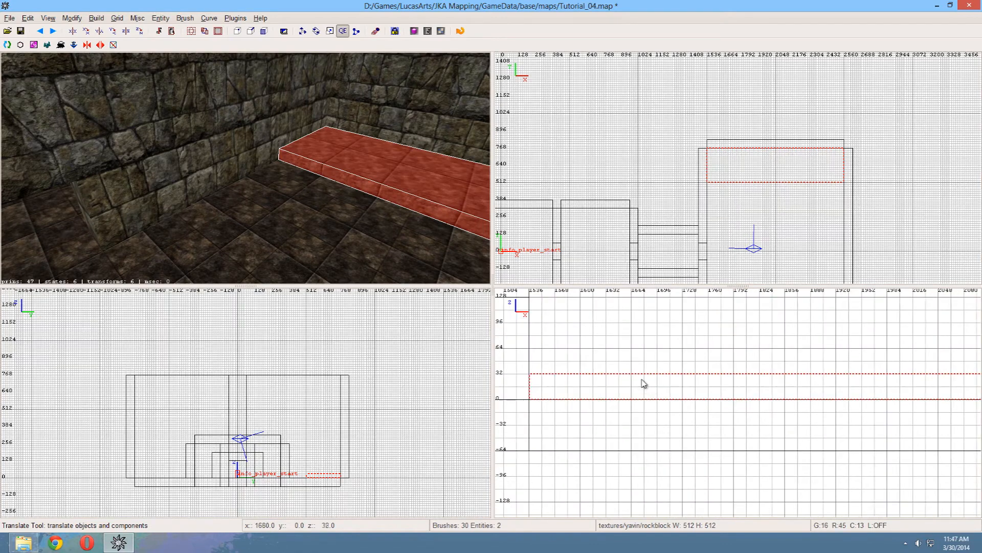
pyautogui.moveTo(643, 372); pyautogui.dragTo(644, 380)
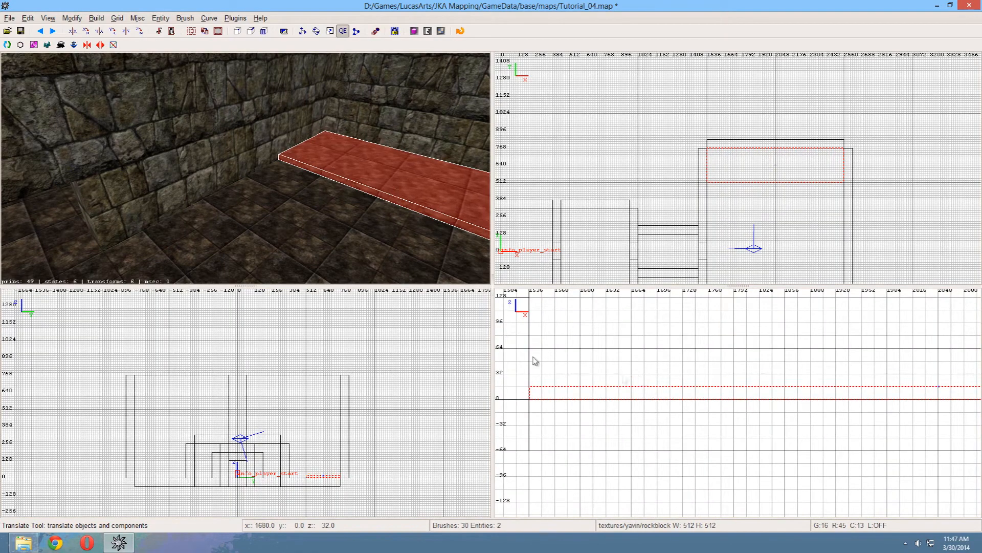
pyautogui.rightClick(372, 201)
pyautogui.press('Up')
pyautogui.rightClick(373, 200)
pyautogui.press('Escape')
pyautogui.keyDown('shift'); pyautogui.click(366, 206); pyautogui.keyUp('shift')
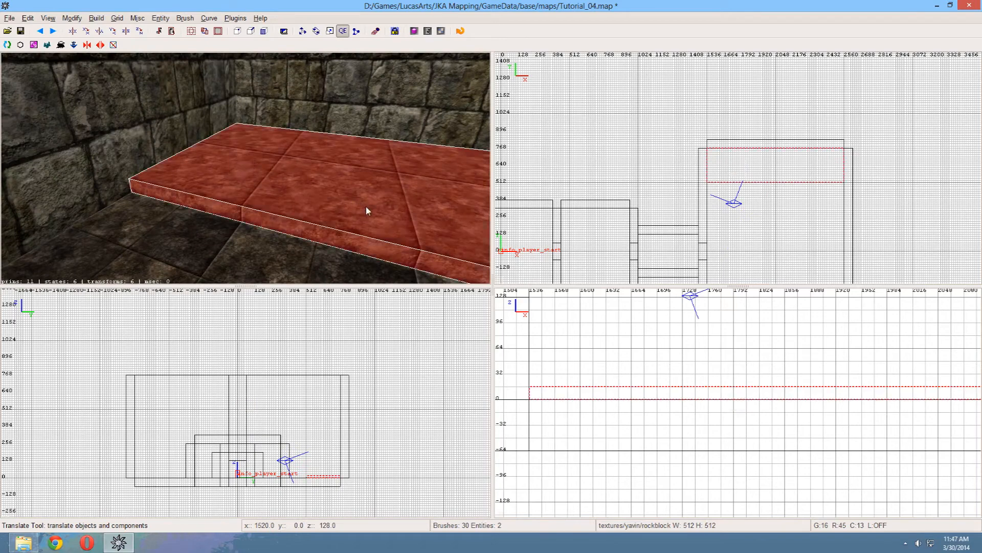
# Step: Check the lowered platform's height against the player start box in the side view
pyautogui.scroll(-5, 546, 376)
pyautogui.moveTo(533, 376); pyautogui.dragTo(936, 369, button='right')
pyautogui.scroll(4, 534, 377)
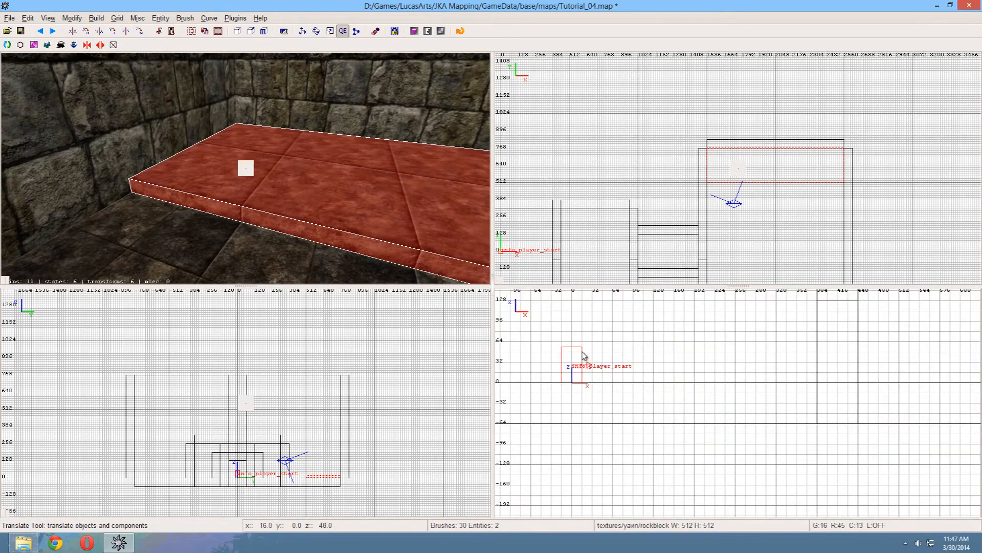
pyautogui.scroll(-5, 664, 390)
pyautogui.moveTo(667, 390); pyautogui.dragTo(423, 382, button='right')
pyautogui.scroll(2, 904, 394)
pyautogui.moveTo(904, 394); pyautogui.dragTo(671, 409, button='right')
pyautogui.scroll(1, 878, 395)
pyautogui.moveTo(864, 396); pyautogui.dragTo(942, 406, button='right')
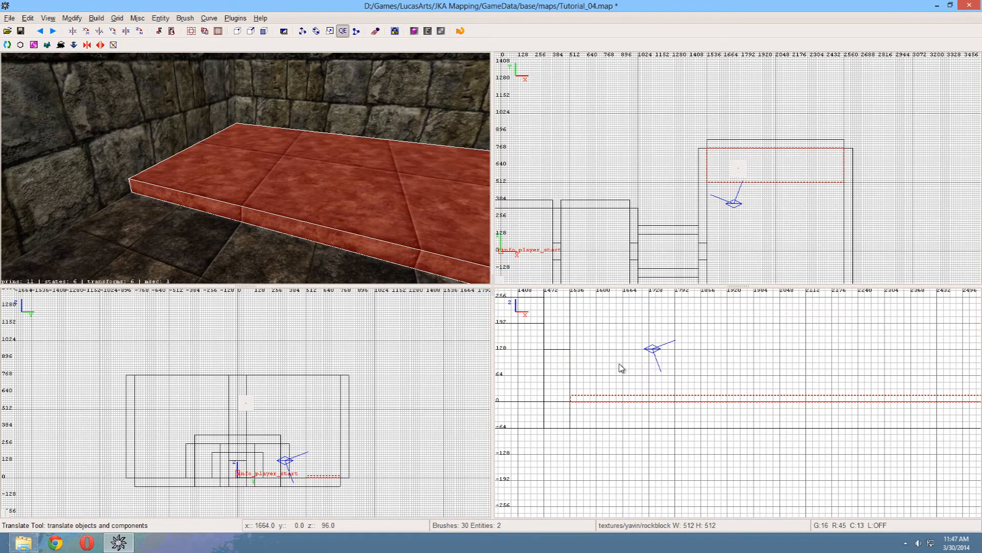
# Step: Narrow the platform brush to a 32-unit-wide curb between y 512 and y 544
pyautogui.scroll(2, 714, 227)
pyautogui.scroll(2, 761, 199)
pyautogui.moveTo(708, 119); pyautogui.dragTo(707, 191)
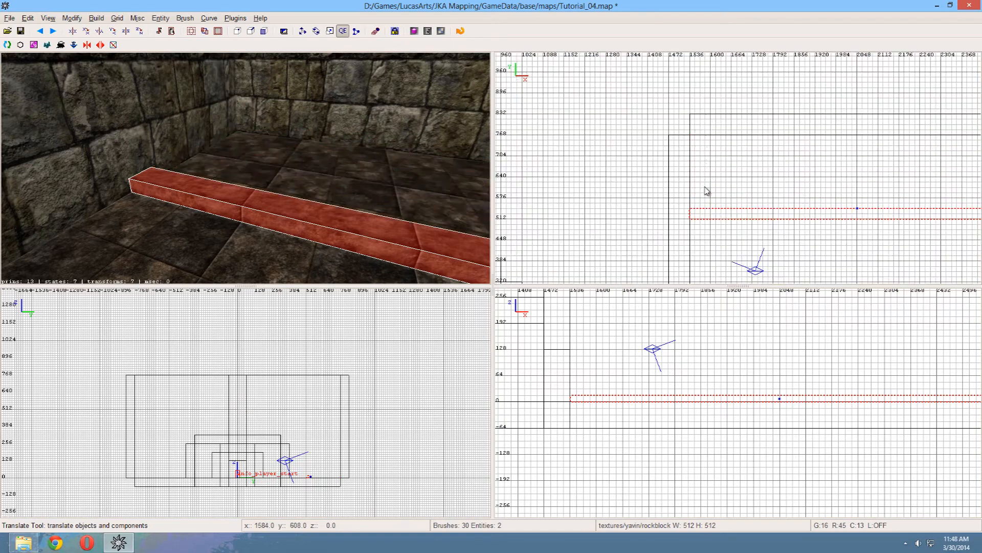
# Step: Fill the area between the curb and the positive-Y wall with a stretched copy of the curb, its top lowered slightly below the curb
pyautogui.scroll(2, 722, 206)
pyautogui.press('space')
pyautogui.moveTo(705, 232); pyautogui.dragTo(714, 109)
pyautogui.scroll(3, 618, 353)
pyautogui.press('[')
pyautogui.moveTo(612, 361); pyautogui.dragTo(612, 366)
pyautogui.press('Escape')
pyautogui.rightClick(298, 196)
pyautogui.press('Up')
pyautogui.press('Down')
pyautogui.rightClick(298, 197)
# Step: Apply the yavin s_mud2 texture to the fill brush behind the curb and clear the selection
pyautogui.keyDown('shift'); pyautogui.click(297, 198); pyautogui.keyUp('shift')
pyautogui.press('t')
pyautogui.scroll(-3, 557, 339)
pyautogui.click(518, 506)
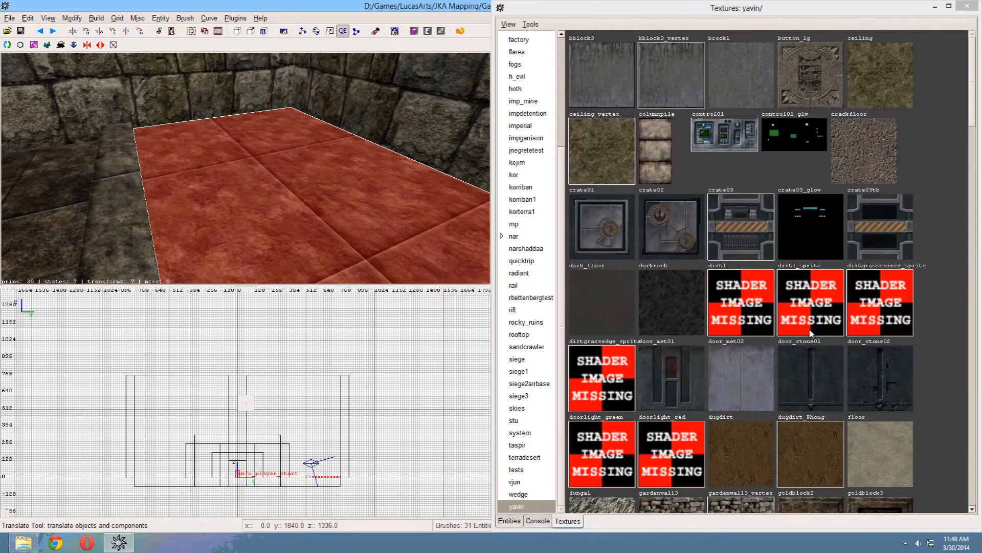
pyautogui.scroll(-1, 838, 258)
pyautogui.scroll(-17, 824, 255)
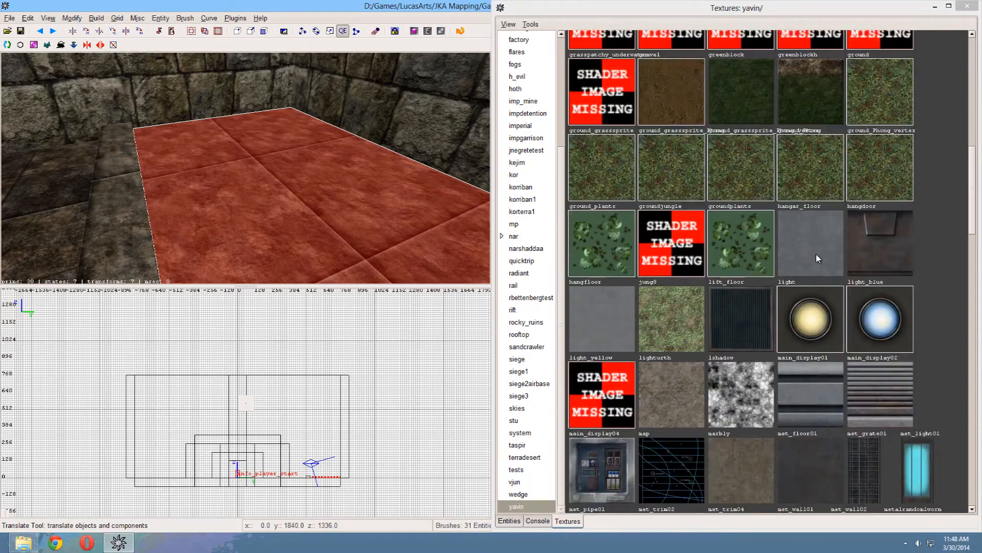
pyautogui.scroll(-7, 816, 254)
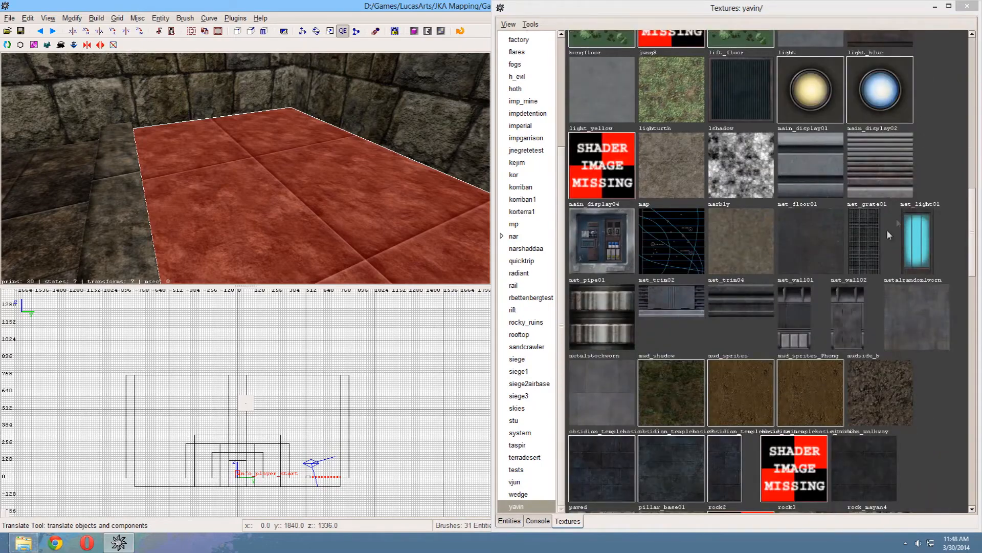
pyautogui.scroll(-3, 889, 234)
pyautogui.scroll(-2, 858, 293)
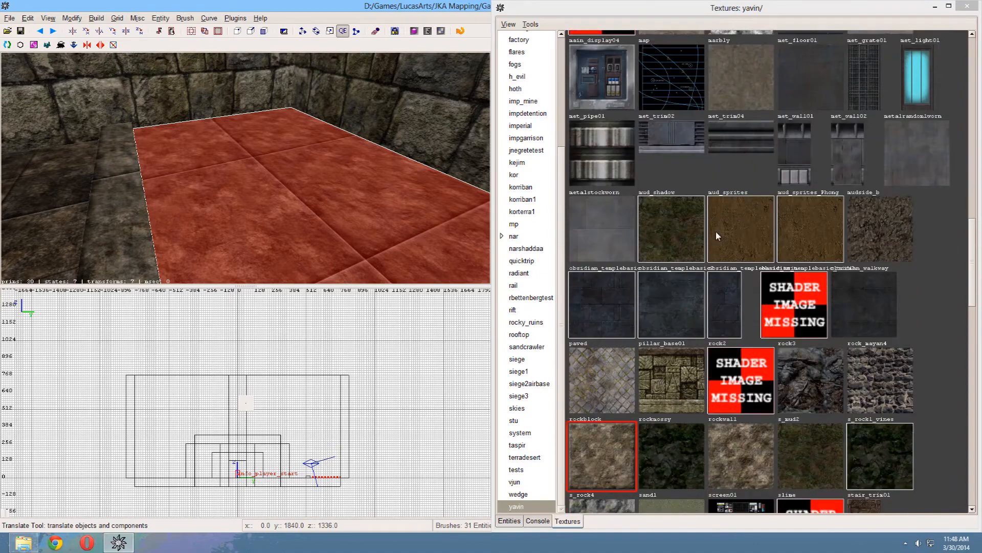
pyautogui.scroll(-1, 719, 237)
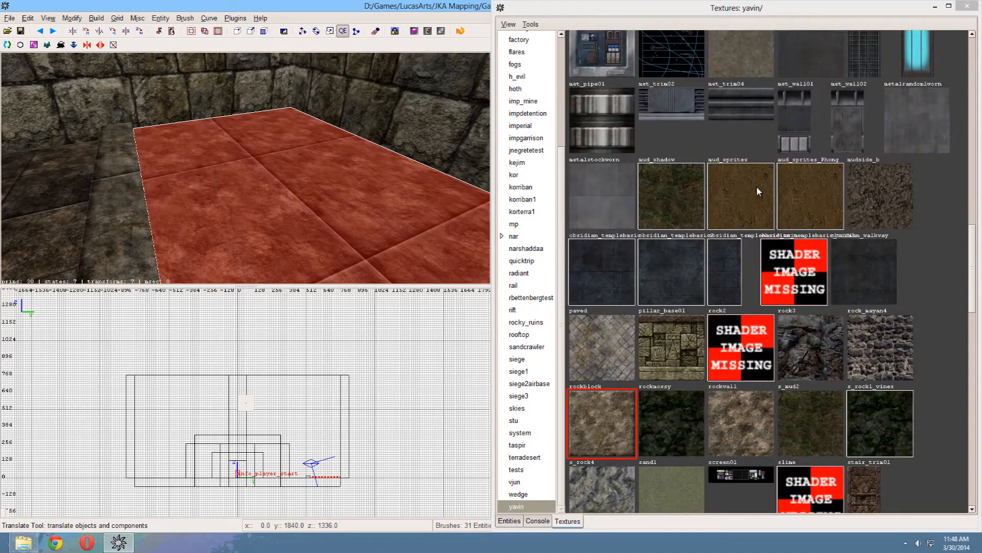
pyautogui.scroll(-1, 757, 189)
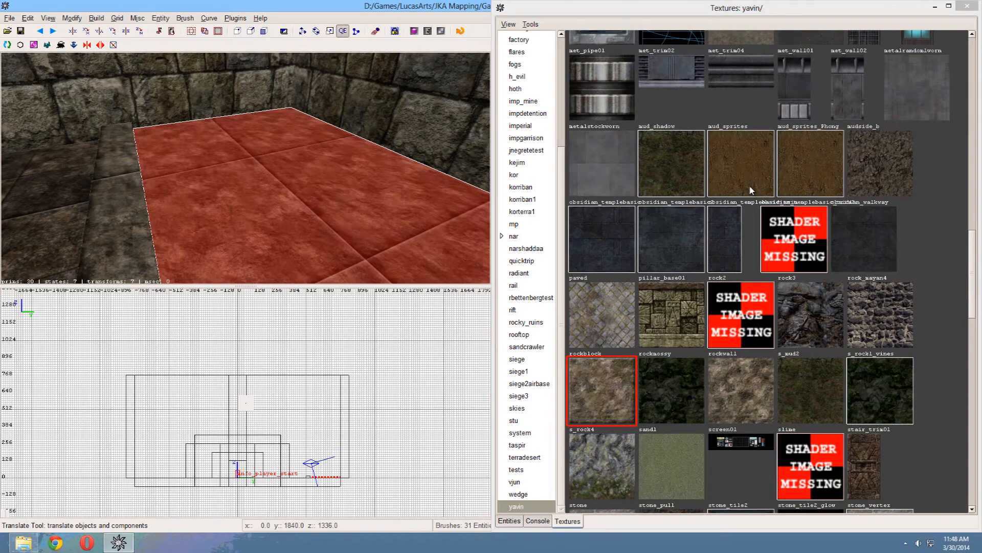
pyautogui.scroll(-4, 749, 192)
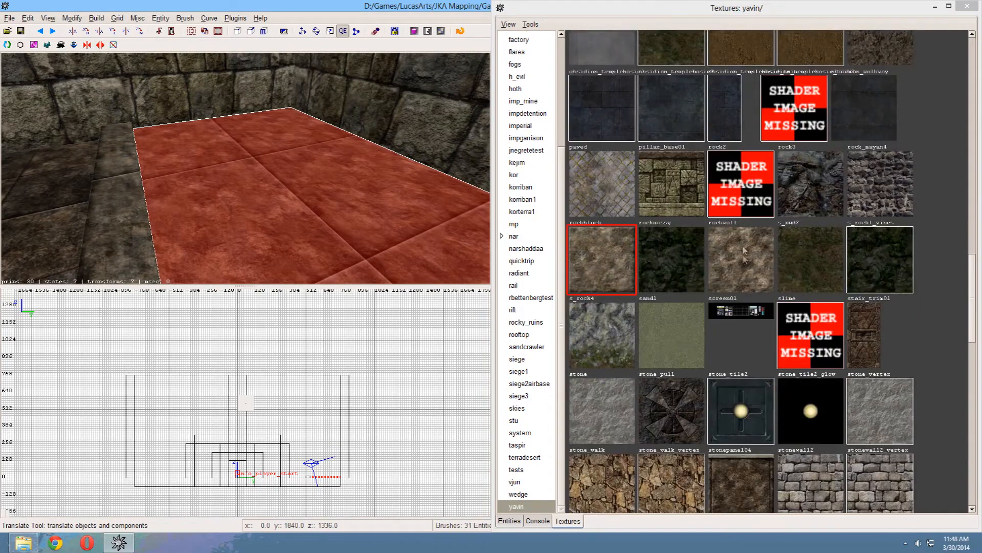
pyautogui.scroll(1, 811, 282)
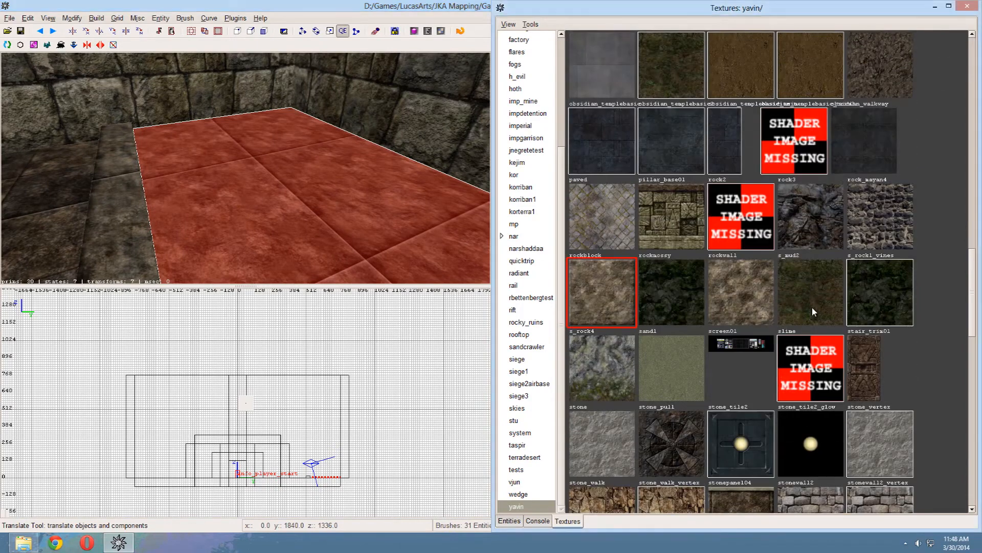
pyautogui.click(811, 306)
pyautogui.rightClick(282, 192)
pyautogui.press('Down')
pyautogui.press('Escape')
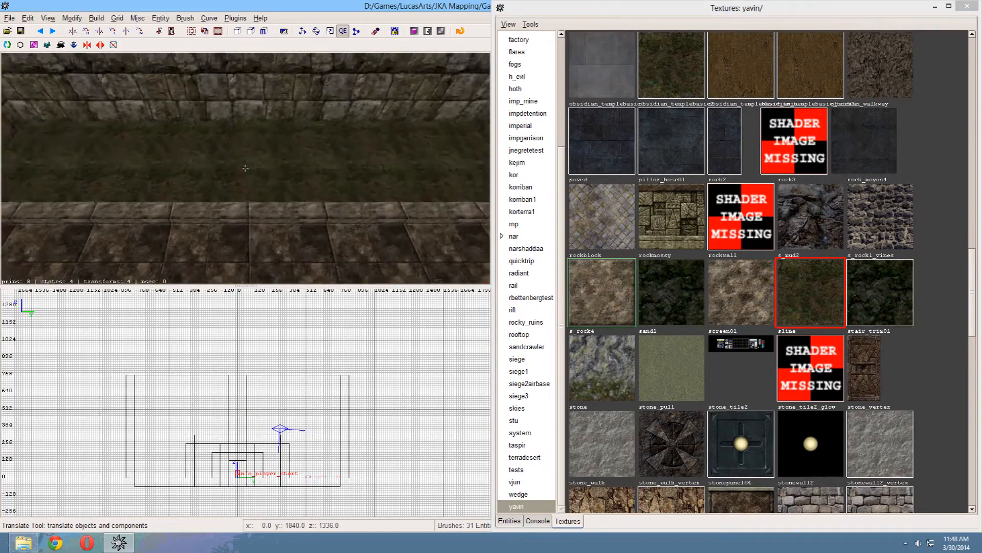
# Step: Look over the mud-filled strip, its curb and the room's walls in the 3D view
pyautogui.press('Up')
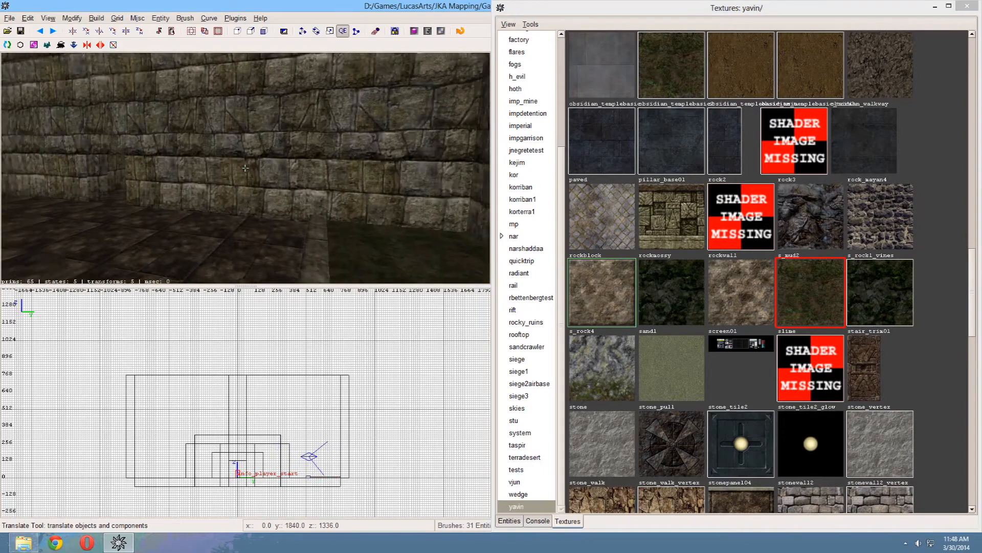
pyautogui.press('Down')
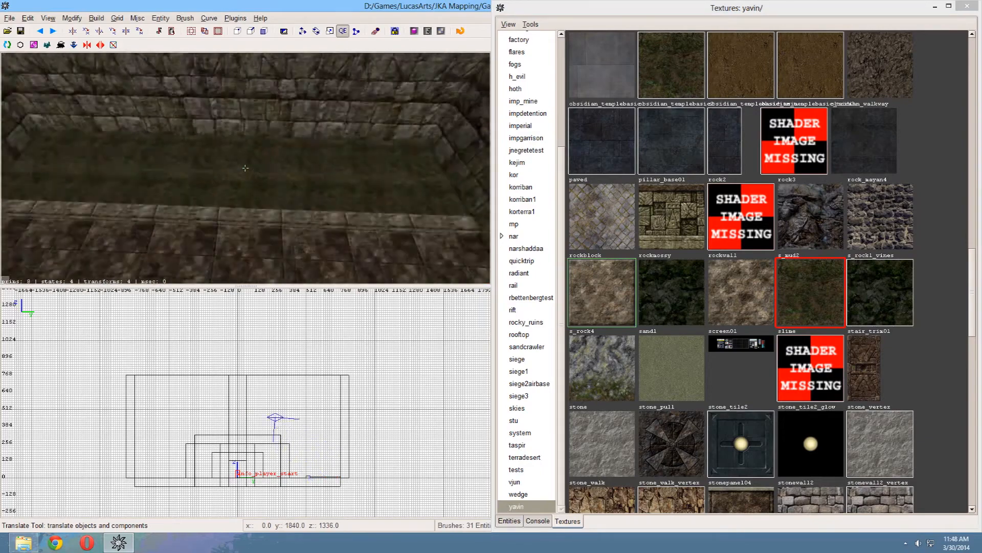
pyautogui.press('Up')
pyautogui.press('Up')
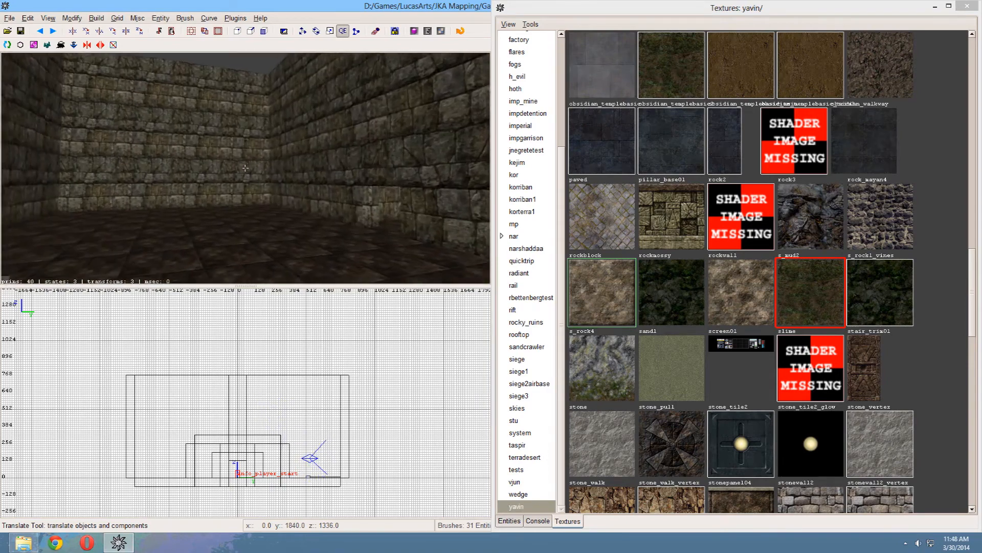
# Step: Duplicate the mud fill and its curb together and rotate the copies 180 degrees about the Z axis
pyautogui.press('Up')
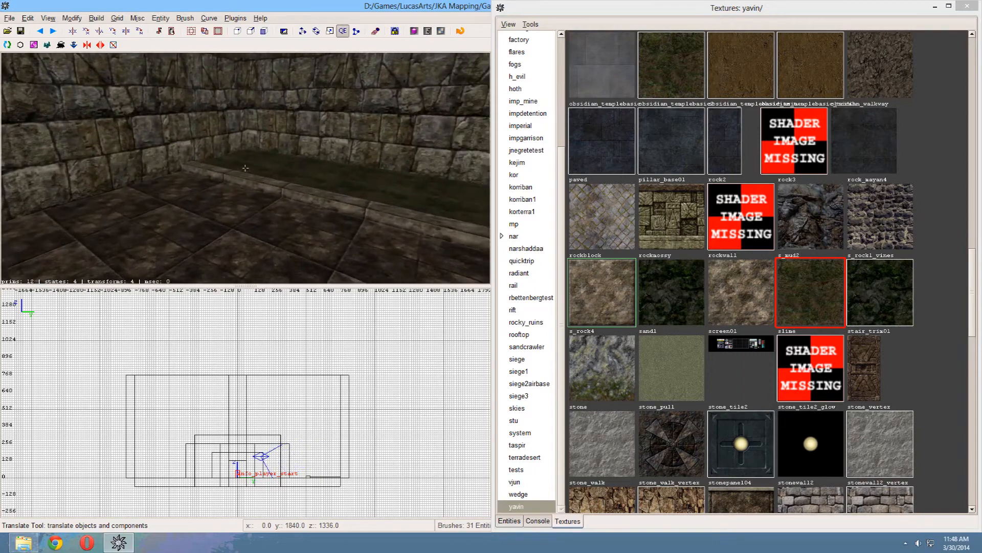
pyautogui.press('Down')
pyautogui.rightClick(246, 168)
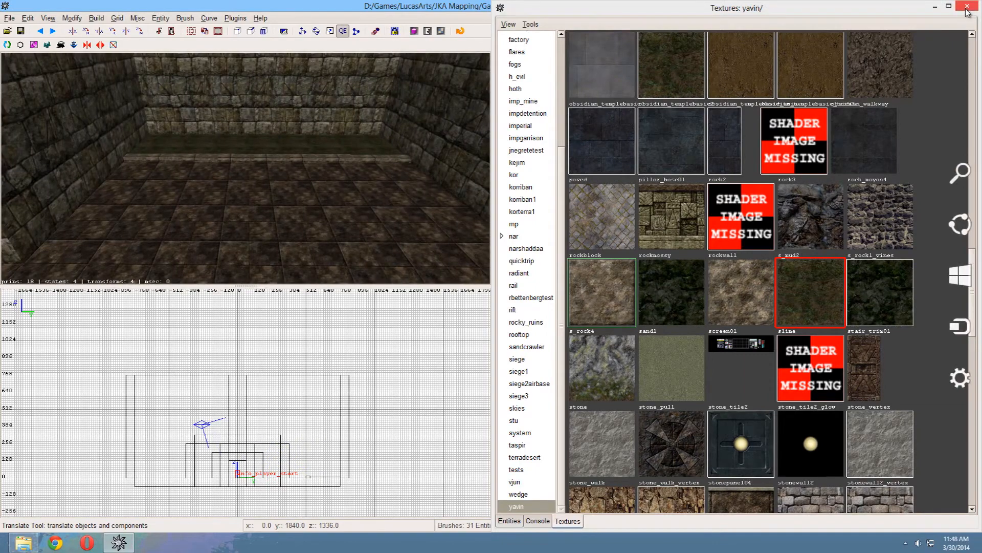
pyautogui.click(967, 7)
pyautogui.press('Down')
pyautogui.scroll(-6, 800, 221)
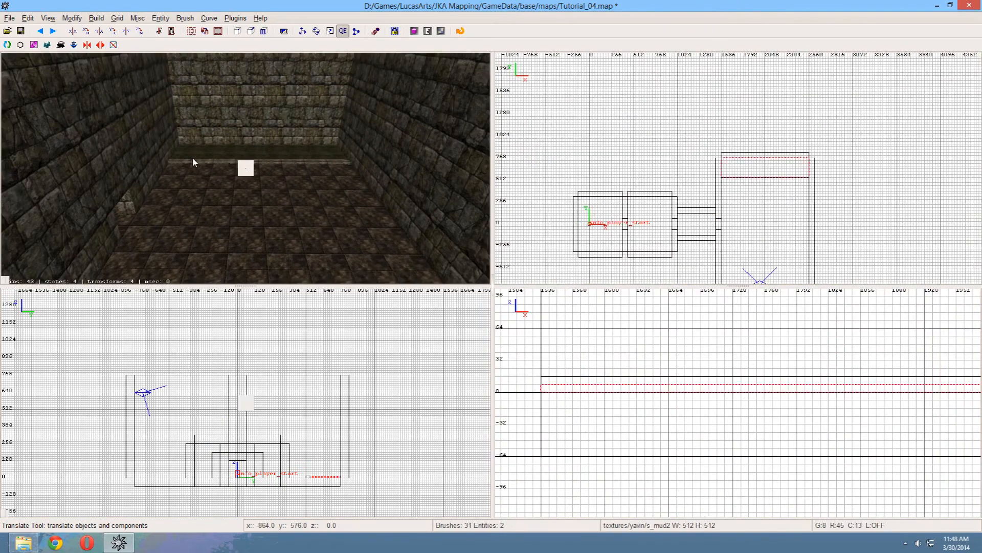
pyautogui.keyDown('shift'); pyautogui.click(210, 159); pyautogui.keyUp('shift')
pyautogui.press('space')
pyautogui.click(139, 32)
pyautogui.click(139, 32)
# Step: Move the rotated mud and curb copies against the negative-Y wall on the 256-unit grid and clear the selection
pyautogui.scroll(-2, 822, 156)
pyautogui.moveTo(821, 156); pyautogui.dragTo(810, 131, button='right')
pyautogui.scroll(2, 822, 155)
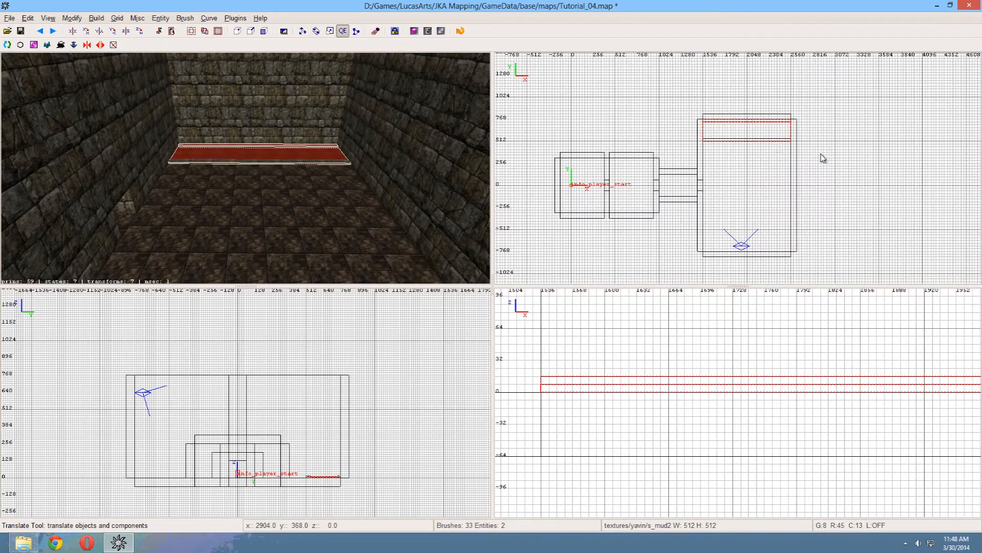
pyautogui.press('9')
pyautogui.moveTo(737, 157); pyautogui.dragTo(740, 243)
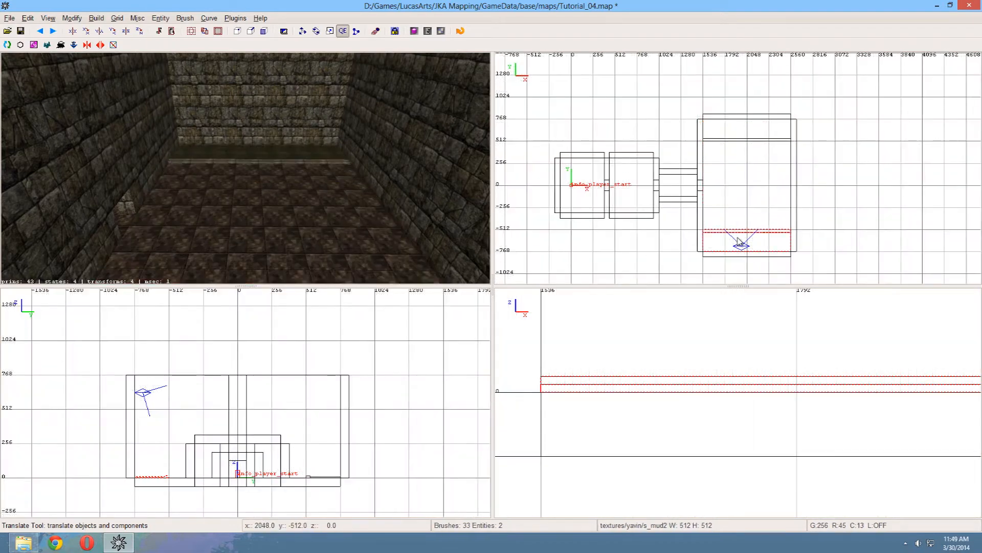
pyautogui.press('Escape')
# Step: Create the third room's ceiling from a copy of its floor brush raised onto the wall tops at z 768, with the grid reduced to 64
pyautogui.rightClick(389, 210)
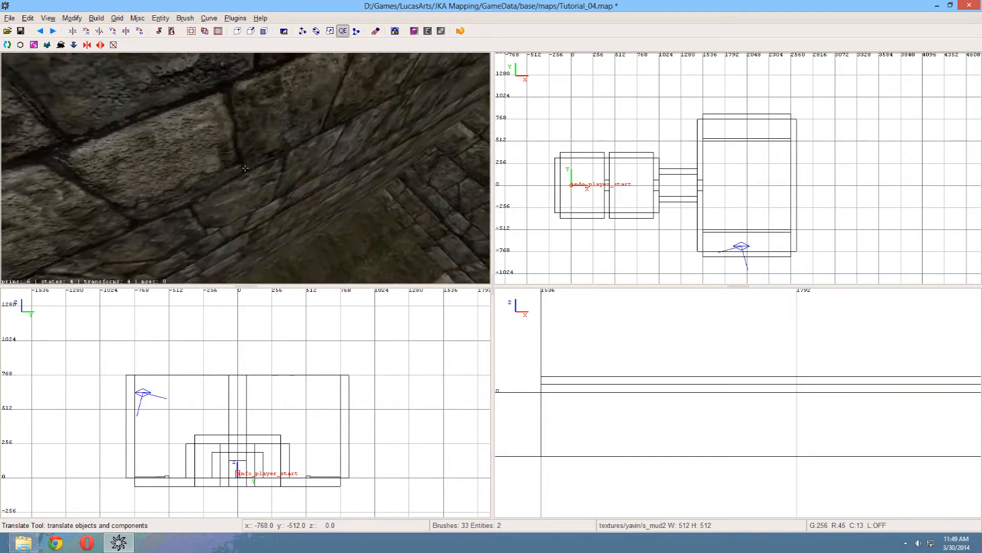
pyautogui.press('Up')
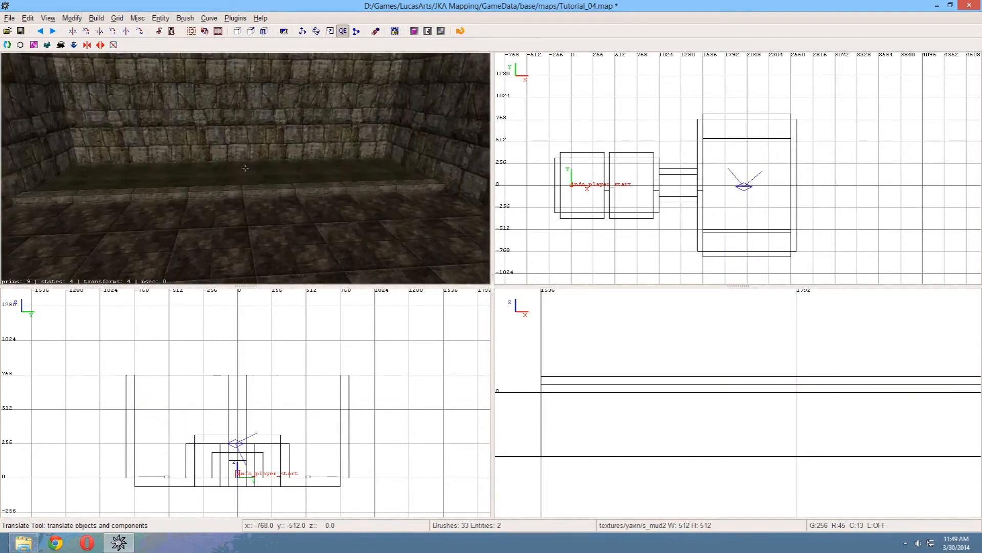
pyautogui.press('Up')
pyautogui.press('Down')
pyautogui.press('Down')
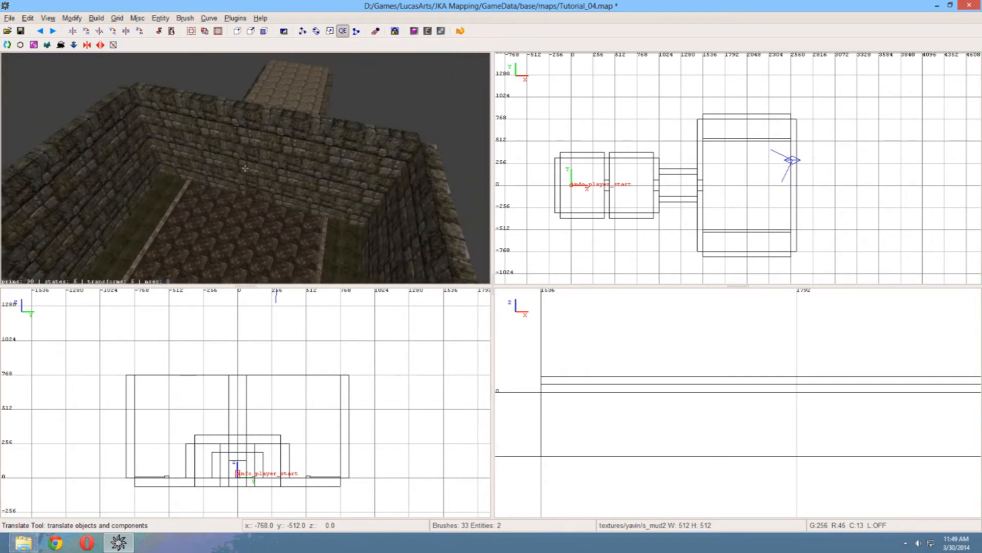
pyautogui.rightClick(246, 168)
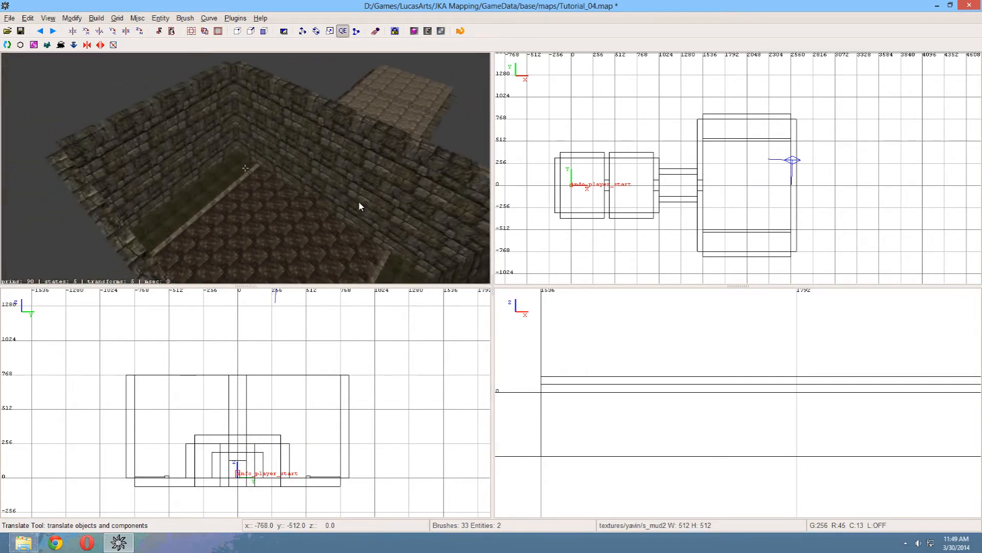
pyautogui.keyDown('shift'); pyautogui.click(287, 238); pyautogui.keyUp('shift')
pyautogui.scroll(2, 296, 175)
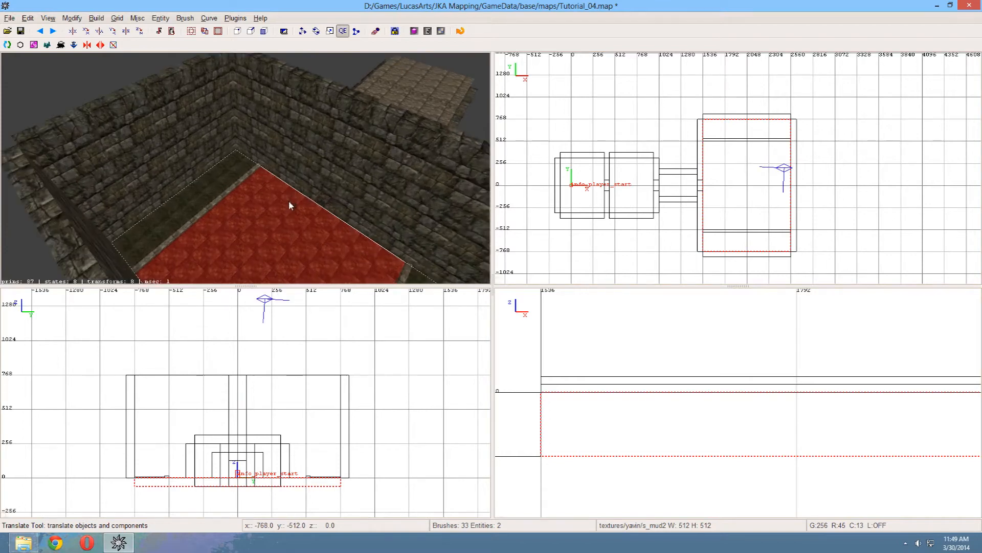
pyautogui.press('[')
pyautogui.press('space')
pyautogui.moveTo(157, 487)
pyautogui.mouseDown()
pyautogui.moveTo(164, 405)
pyautogui.moveTo(153, 372)
pyautogui.mouseUp()
pyautogui.press('[')
pyautogui.press('Escape')
# Step: Load the skies texture set and select the third room's ceiling brush
pyautogui.rightClick(186, 249)
pyautogui.scroll(5, 245, 168)
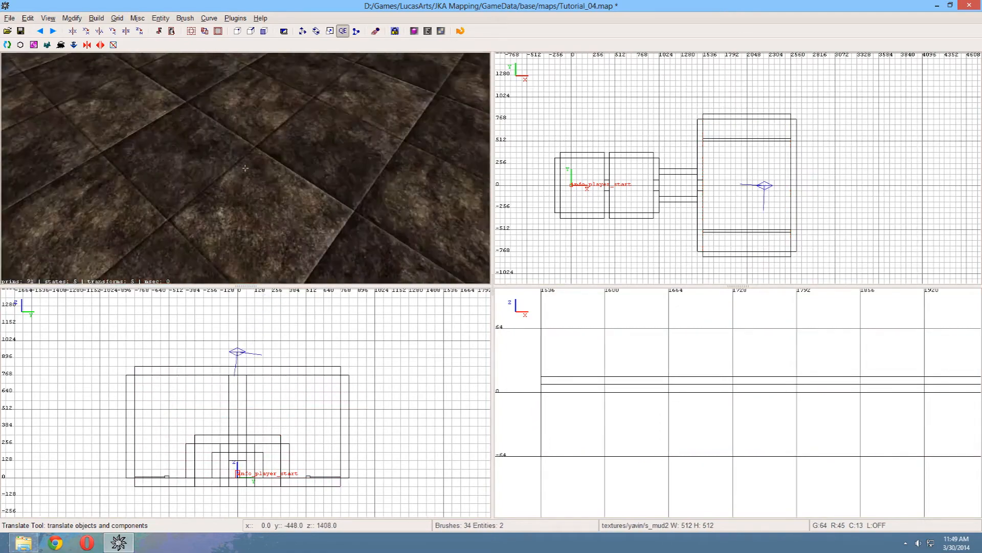
pyautogui.scroll(6, 245, 168)
pyautogui.scroll(-4, 245, 168)
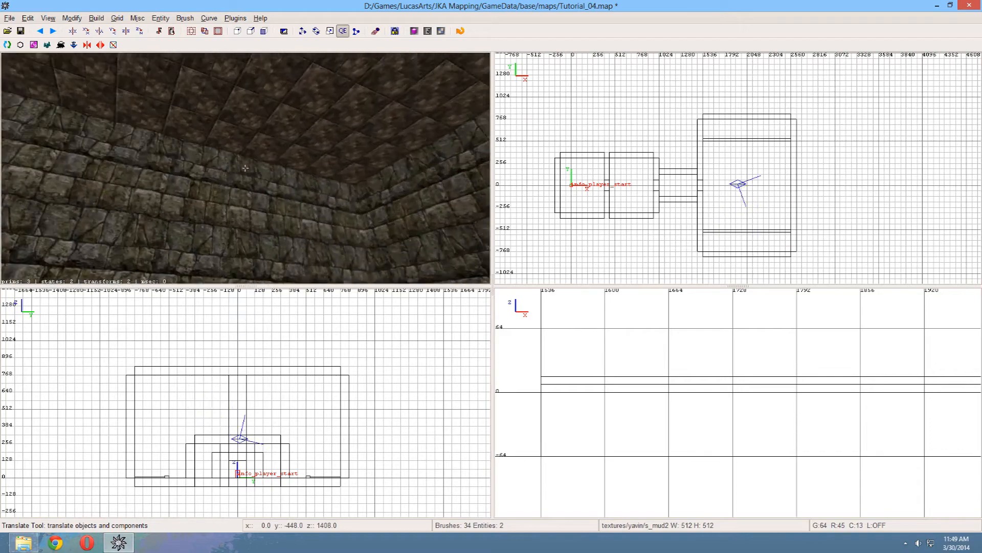
pyautogui.rightClick(245, 168)
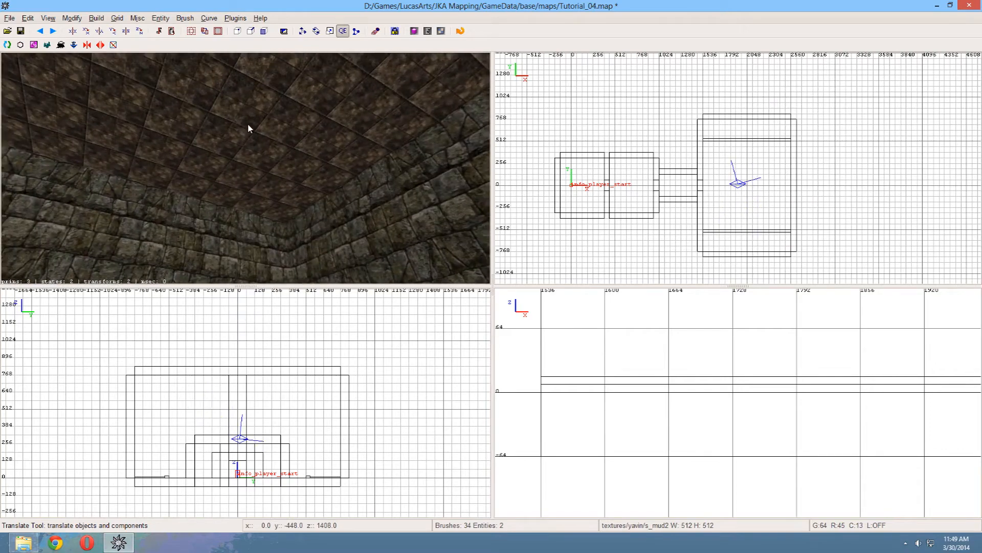
pyautogui.press('t')
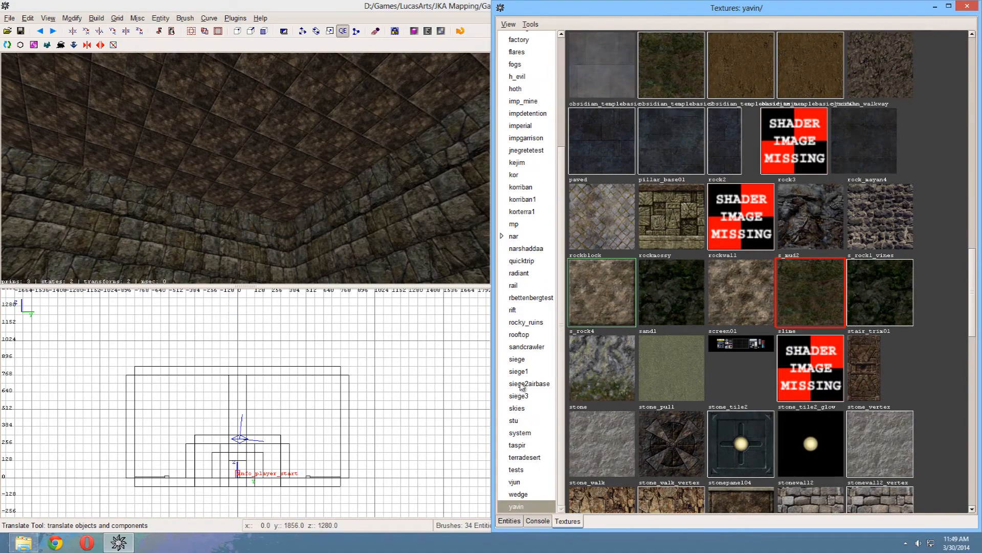
pyautogui.click(517, 410)
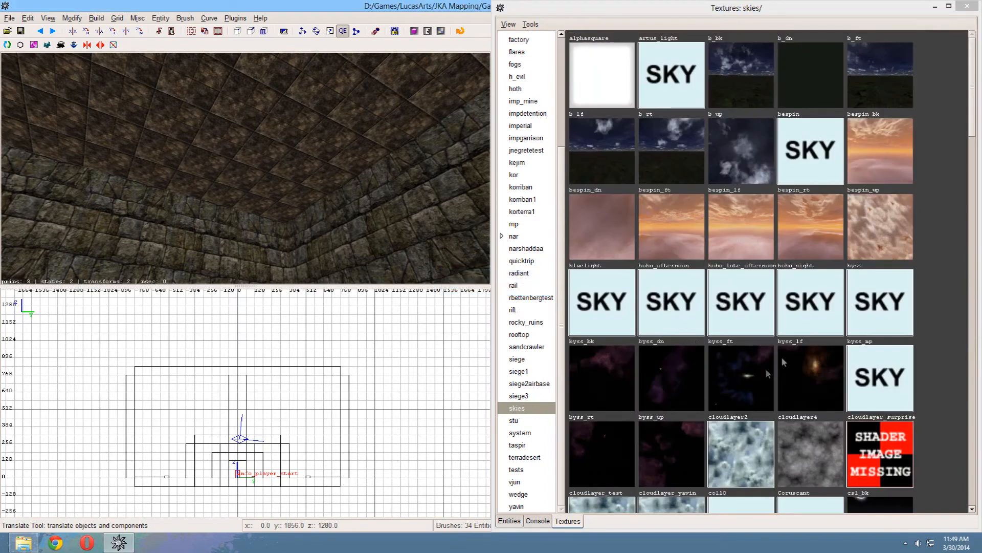
pyautogui.scroll(-2, 767, 313)
pyautogui.scroll(-6, 769, 313)
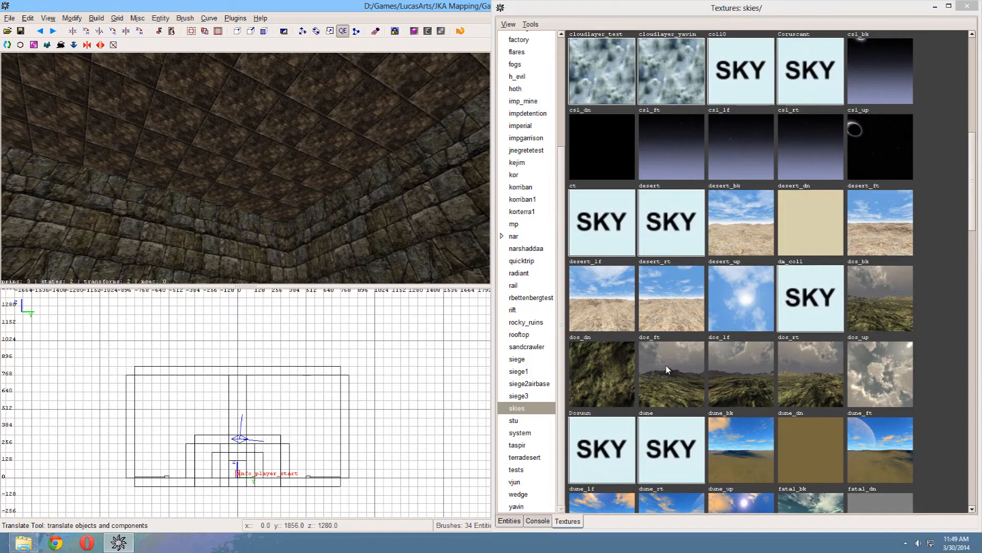
pyautogui.rightClick(262, 238)
pyautogui.keyDown('shift'); pyautogui.click(261, 203); pyautogui.keyUp('shift')
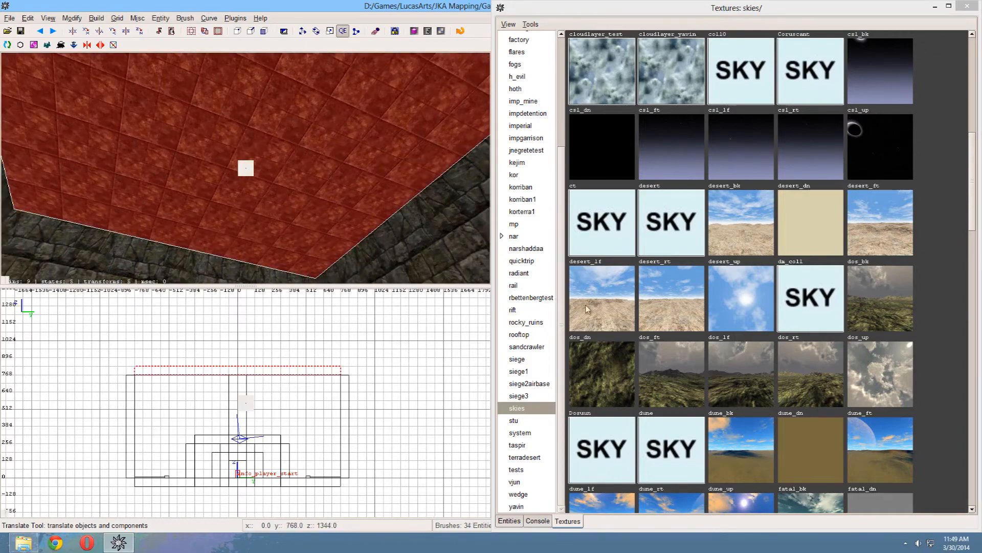
# Step: Apply the skies dos_up texture to the selected ceiling brush
pyautogui.scroll(-4, 652, 312)
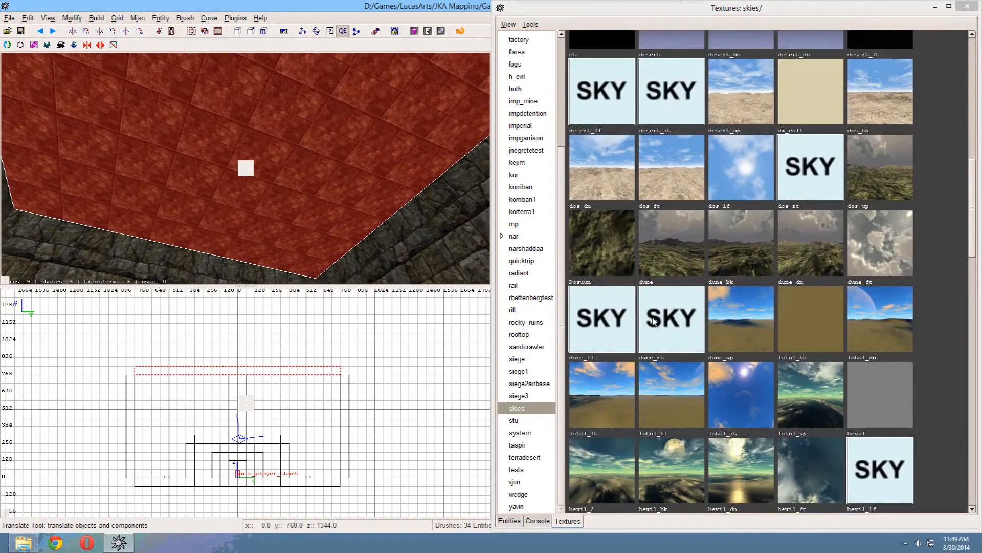
pyautogui.click(910, 260)
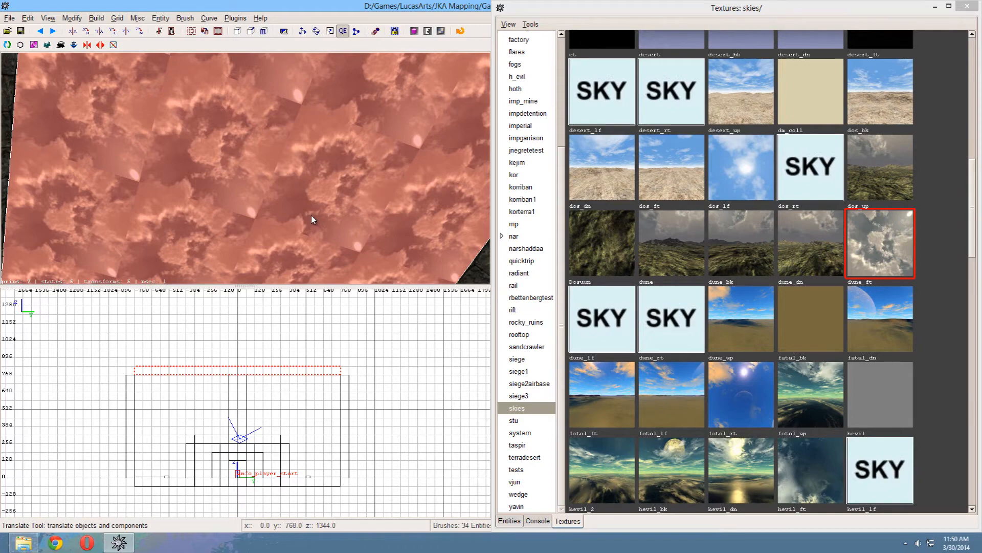
pyautogui.scroll(-3, 312, 219)
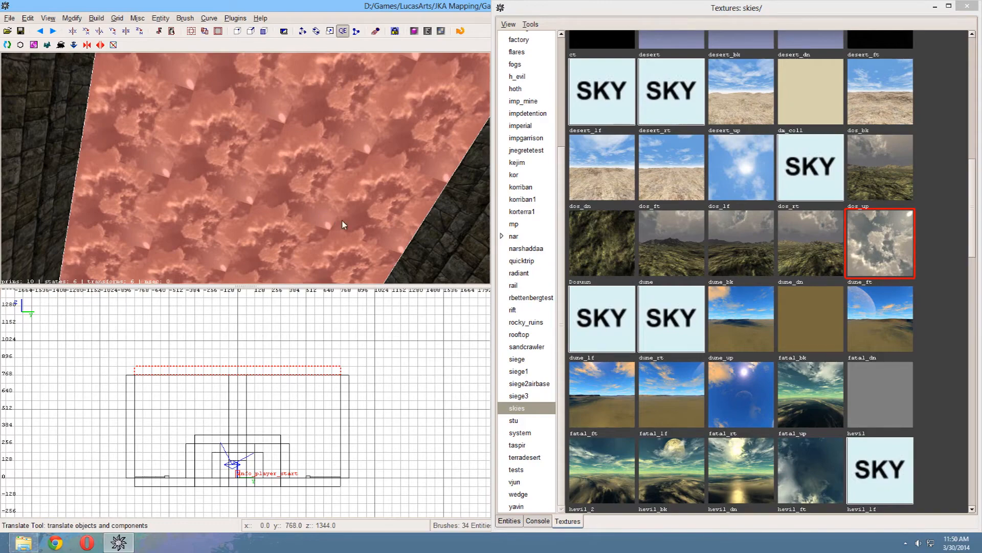
# Step: Apply the skies yavin sky shader to the ceiling brush and clear the selection
pyautogui.scroll(-6, 678, 356)
pyautogui.scroll(-15, 909, 377)
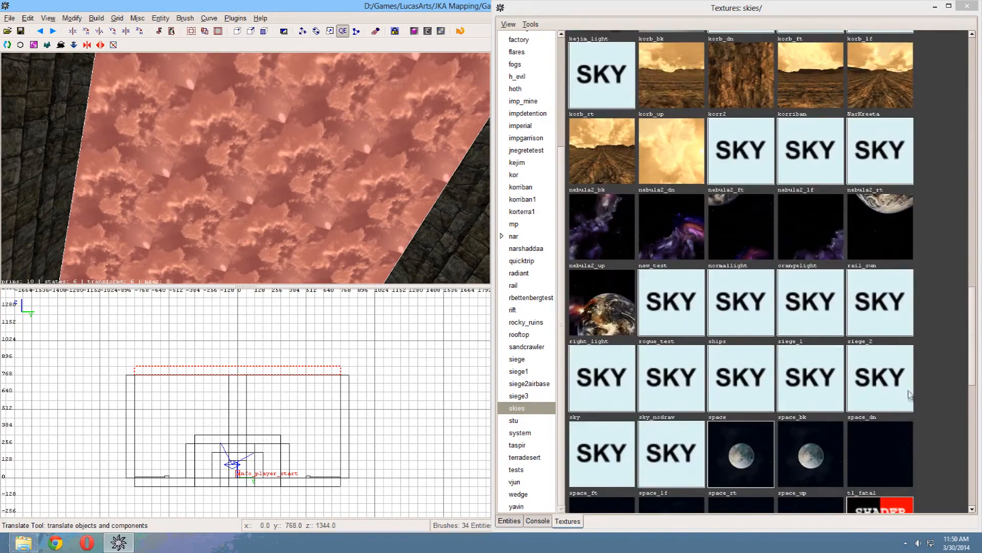
pyautogui.scroll(-2, 909, 394)
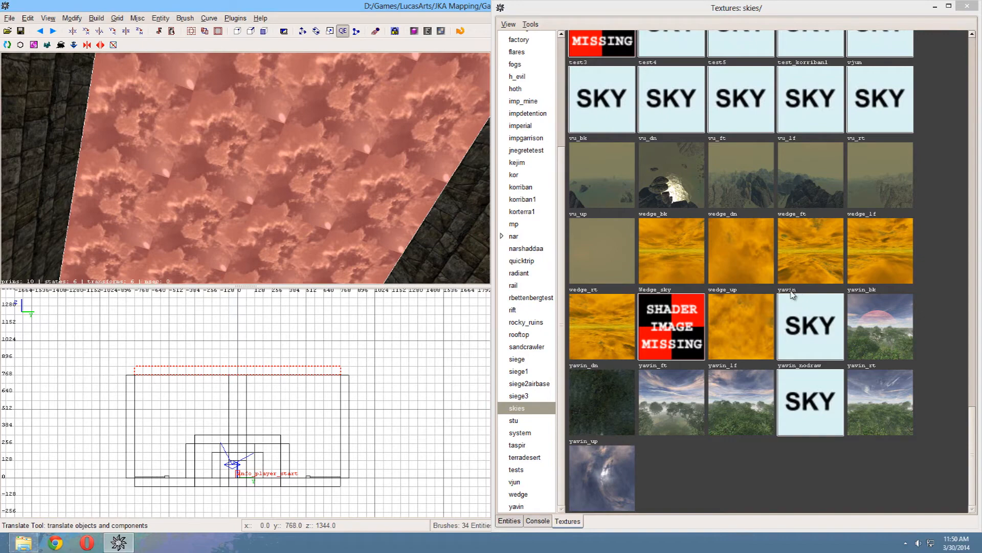
pyautogui.click(803, 320)
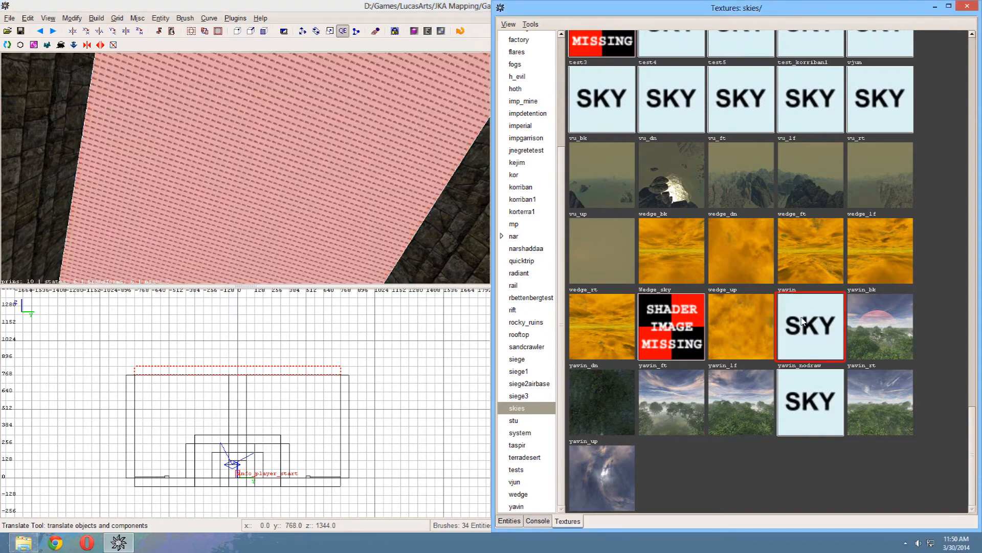
pyautogui.rightClick(256, 247)
pyautogui.press('Escape')
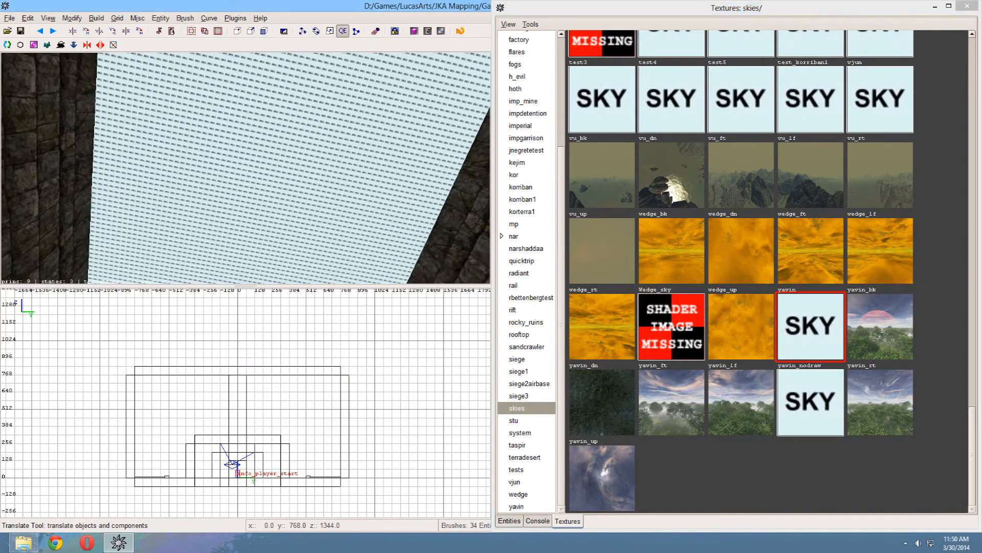
# Step: Examine the sky-textured ceiling from inside and above the room, and the mud strip below it, in the 3D view
pyautogui.press('Up')
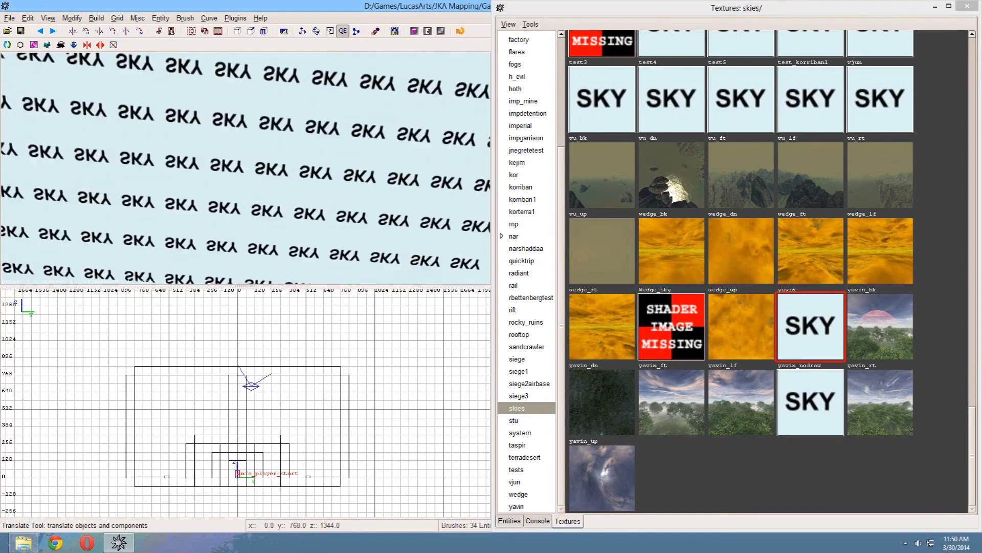
pyautogui.rightClick(262, 242)
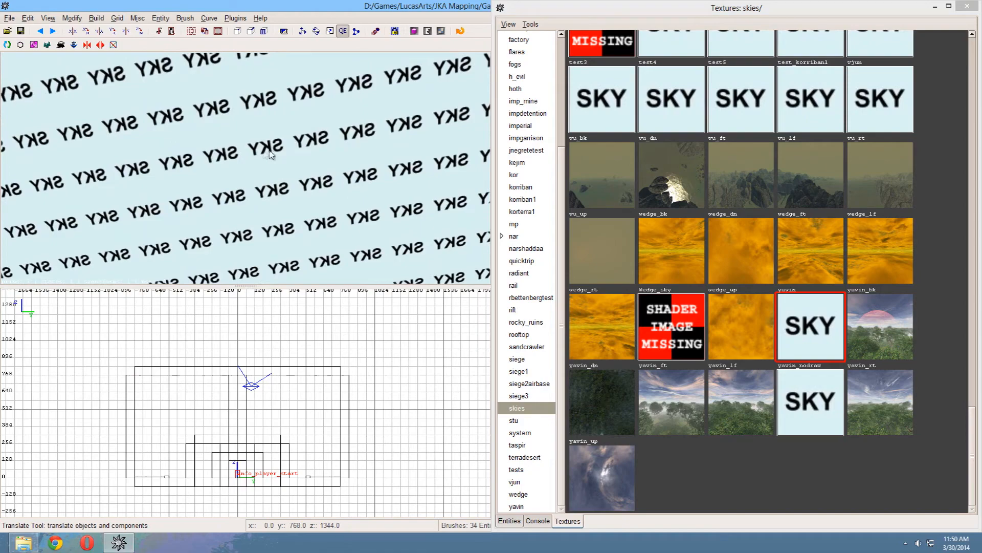
pyautogui.rightClick(259, 176)
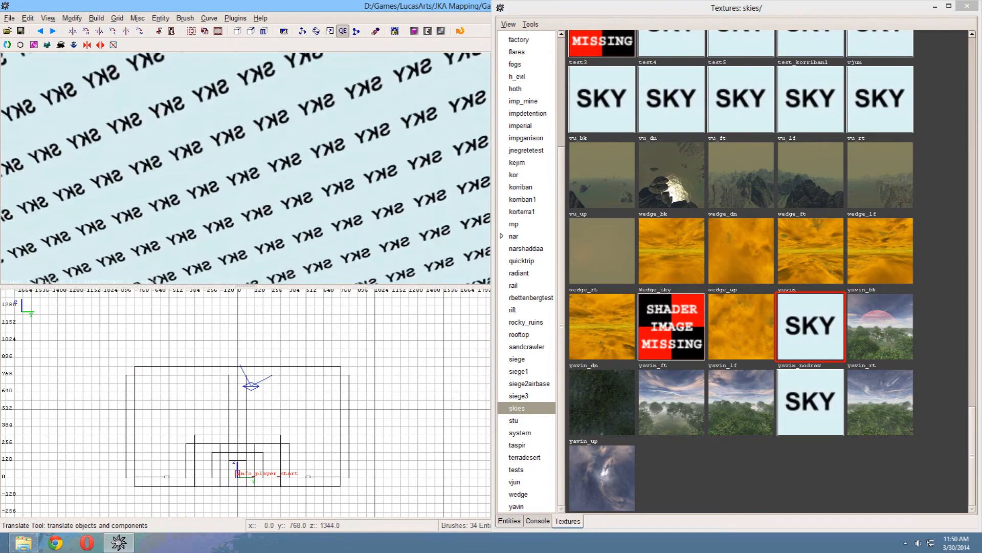
pyautogui.press('Down')
pyautogui.press('Up')
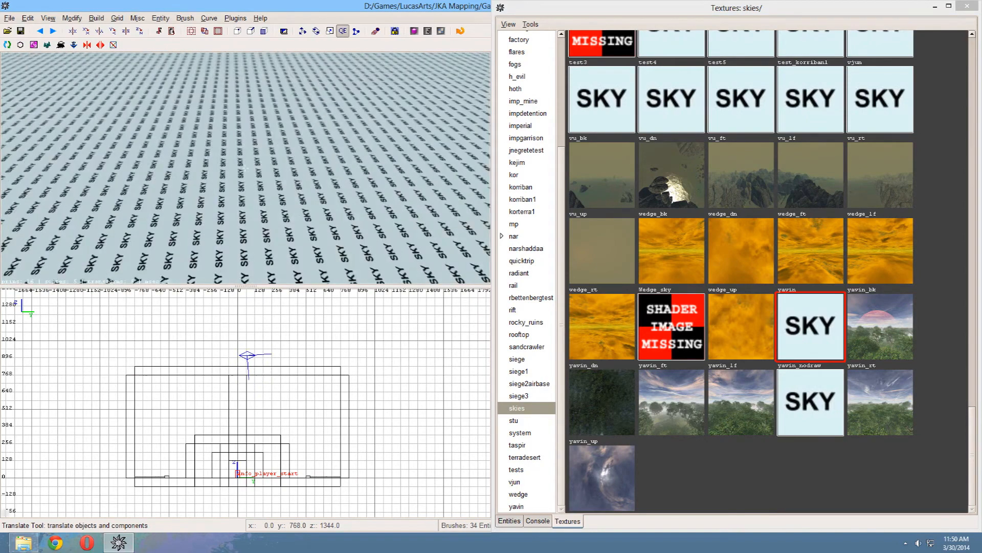
pyautogui.press('Down')
pyautogui.press('Up')
pyautogui.rightClick(259, 176)
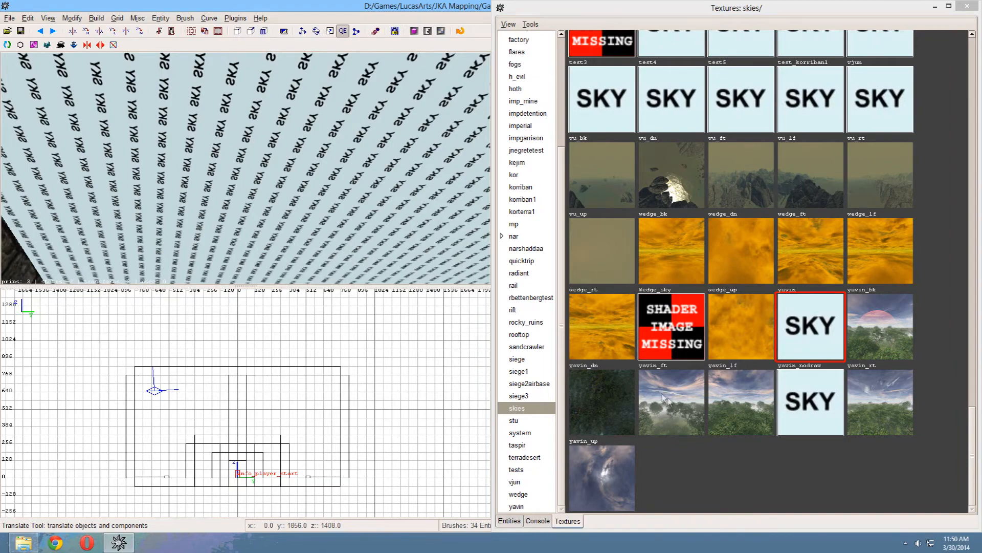
pyautogui.rightClick(348, 184)
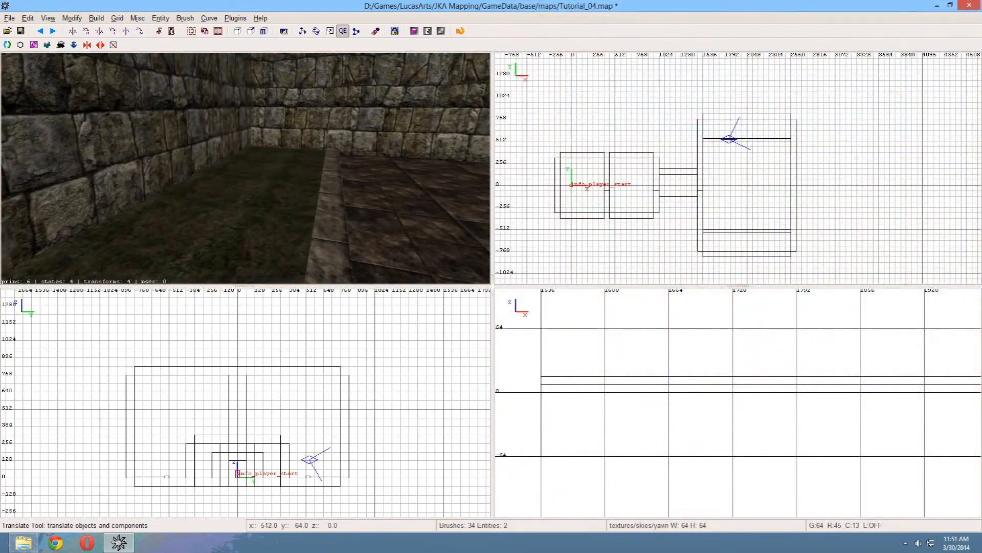
# Step: Place a misc_model entity on the third room's upper mud strip at about x 2048, y 640
pyautogui.moveTo(616, 179); pyautogui.dragTo(586, 223, button='right')
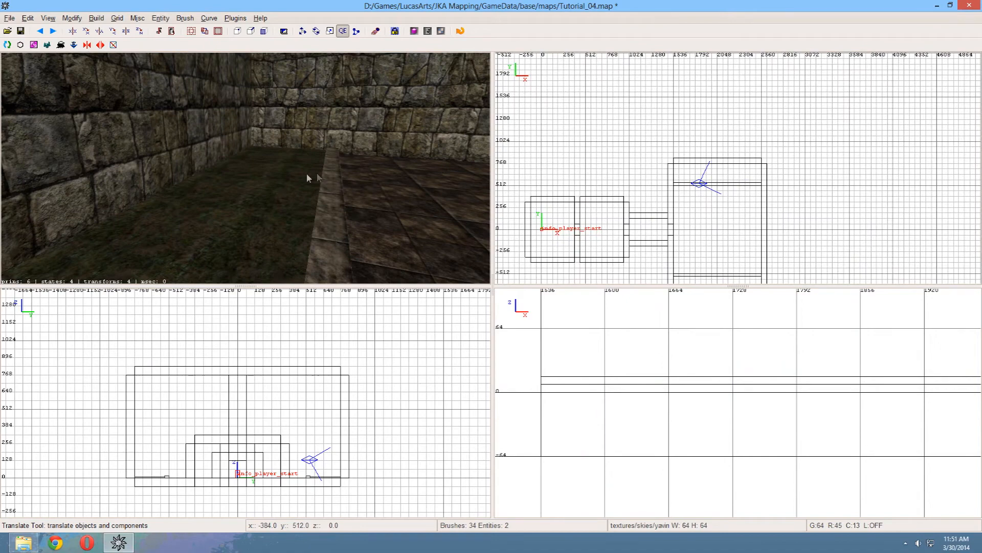
pyautogui.keyDown('shift'); pyautogui.click(251, 204); pyautogui.keyUp('shift')
pyautogui.press('Escape')
pyautogui.moveTo(680, 205); pyautogui.dragTo(671, 215, button='right')
pyautogui.scroll(4, 671, 216)
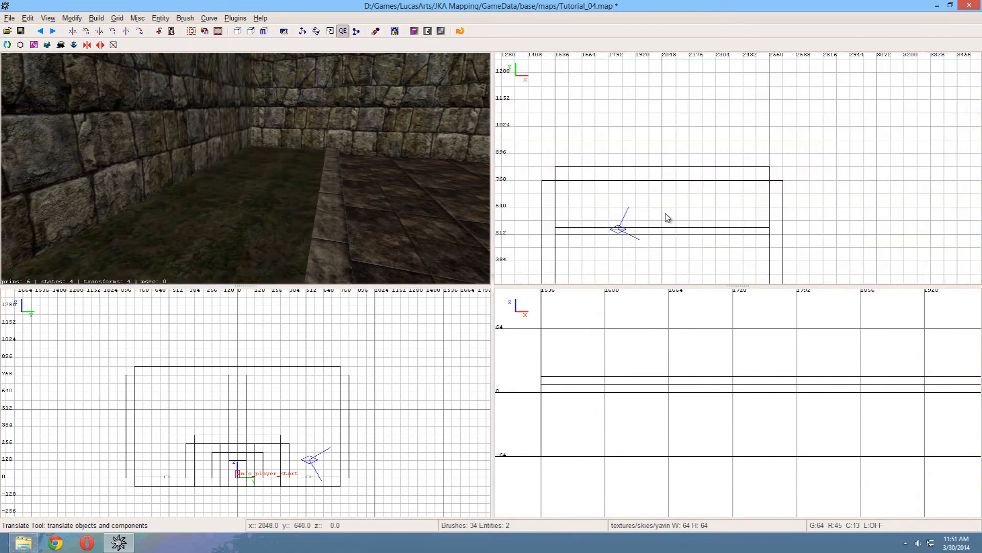
pyautogui.rightClick(665, 212)
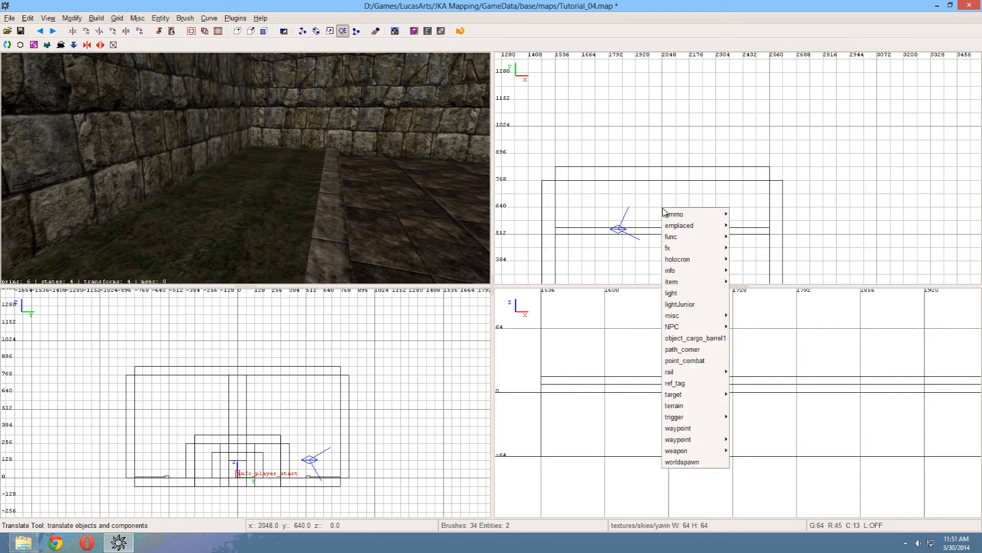
pyautogui.moveTo(691, 317)
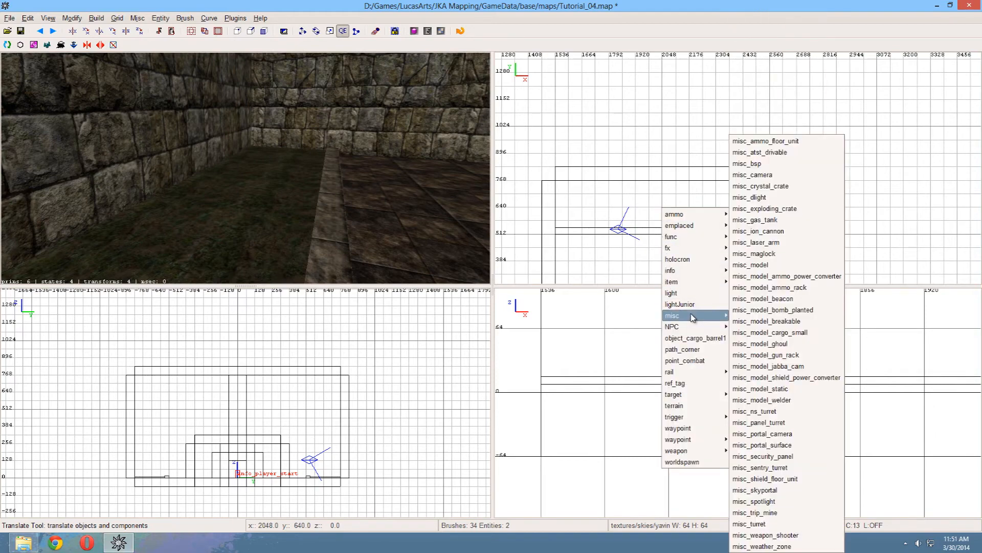
pyautogui.click(785, 265)
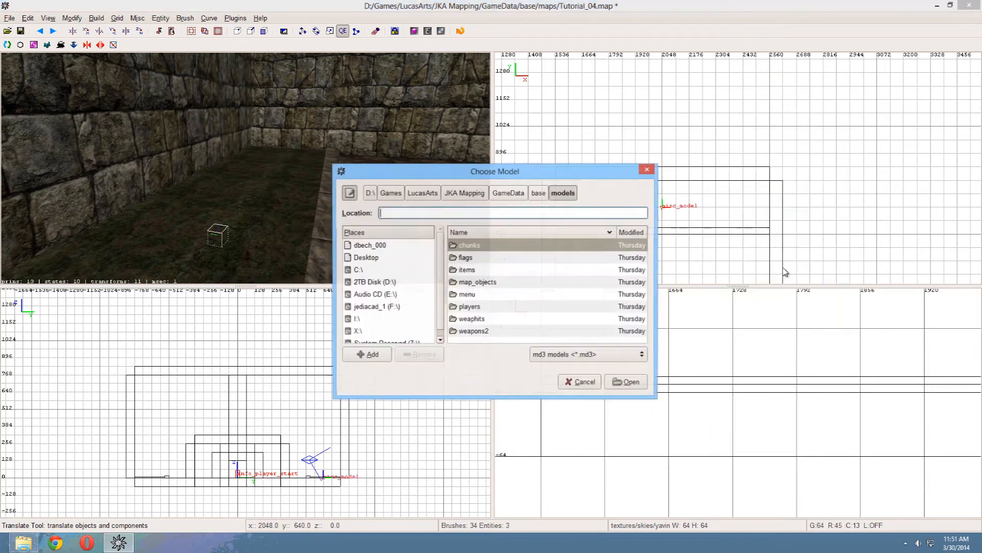
# Step: Load a grass model from the map_objects/yavin folder for the new misc_model entity
pyautogui.moveTo(568, 171); pyautogui.dragTo(555, 141)
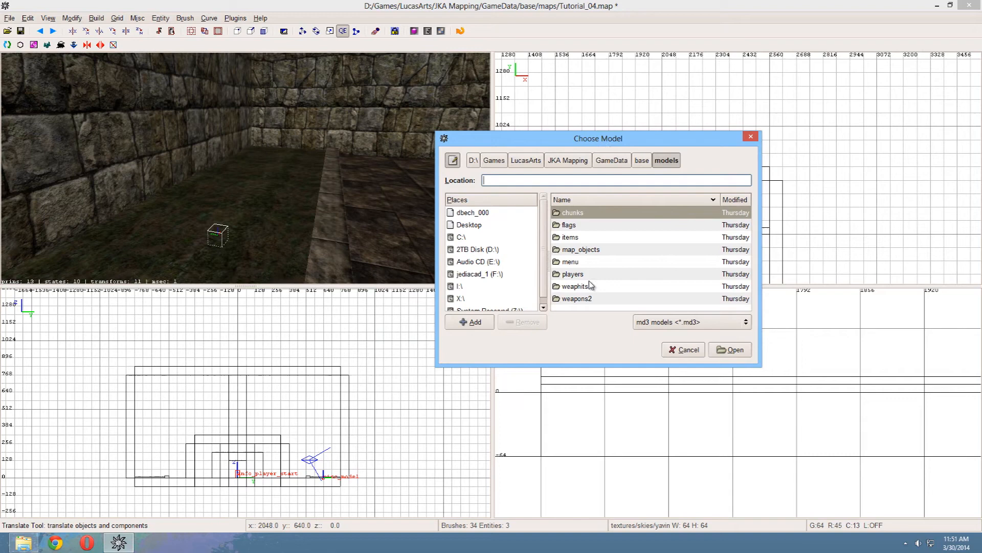
pyautogui.click(587, 254)
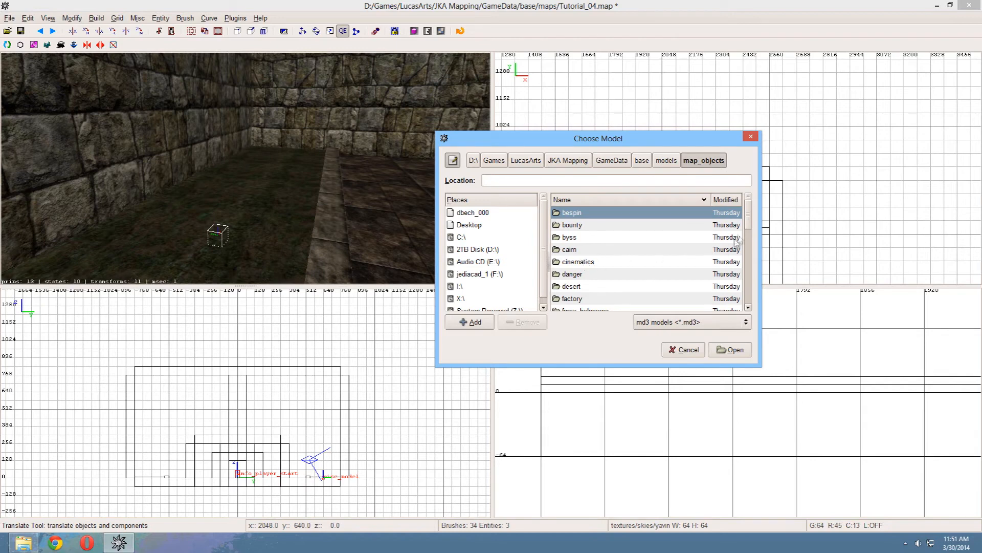
pyautogui.moveTo(748, 224); pyautogui.dragTo(744, 304)
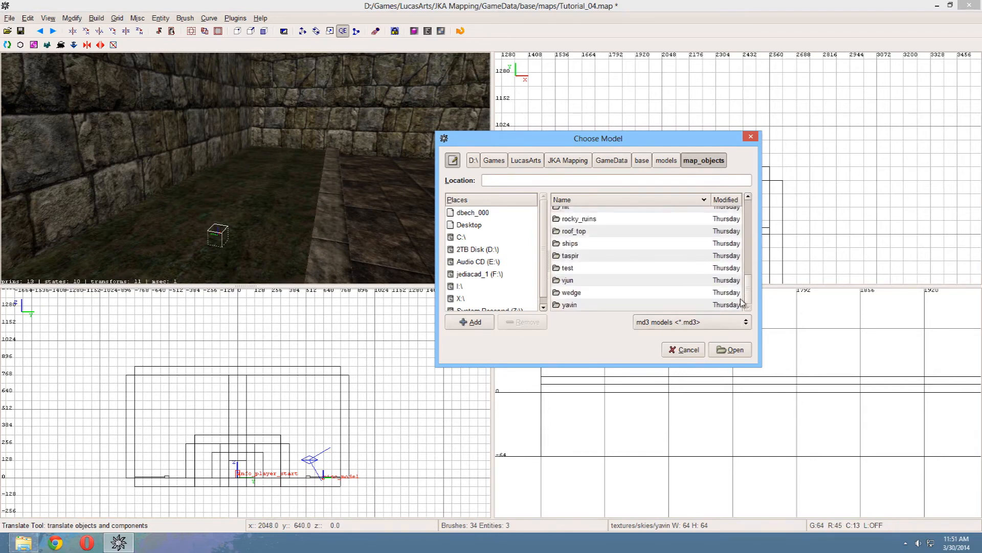
pyautogui.doubleClick(569, 305)
pyautogui.moveTo(751, 207); pyautogui.dragTo(750, 227)
pyautogui.click(584, 254)
pyautogui.click(730, 350)
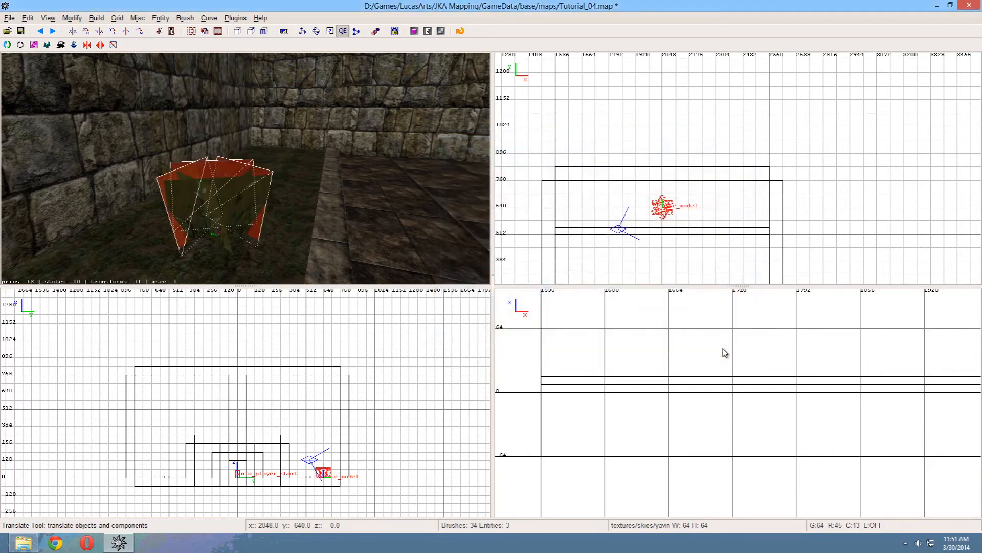
# Step: Raise the grass model 6 units so its base sits just below the mud strip's surface, and clear the selection
pyautogui.scroll(6, 331, 486)
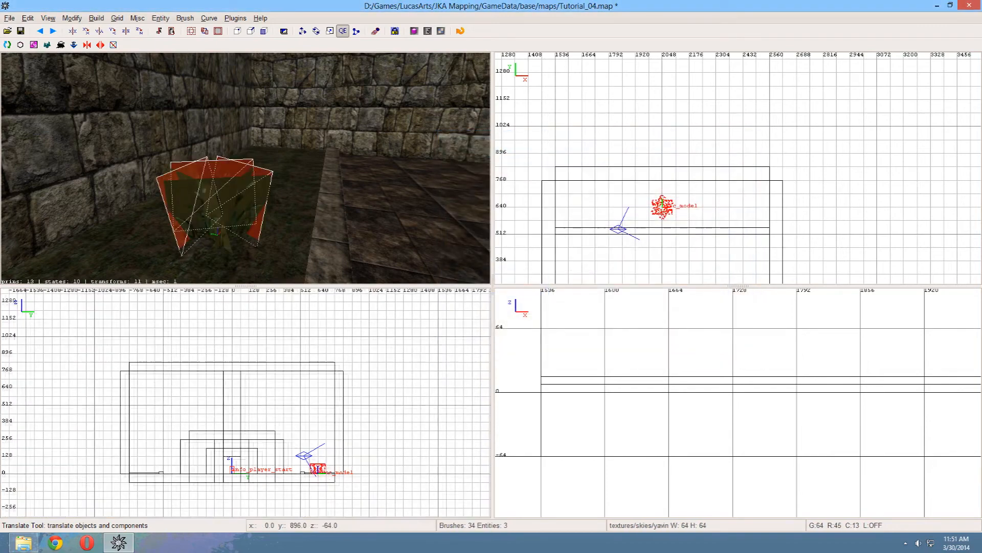
pyautogui.scroll(8, 271, 480)
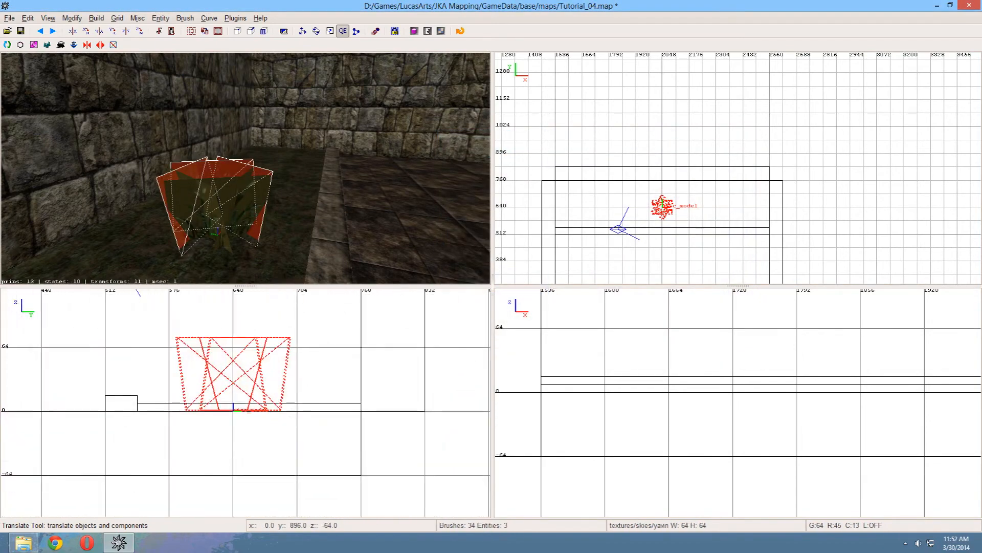
pyautogui.press('1')
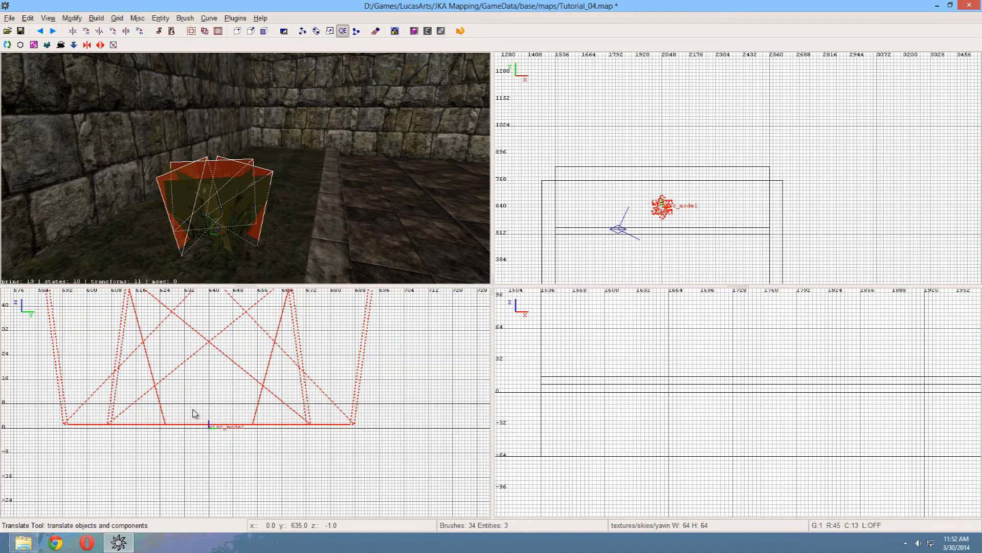
pyautogui.press('4')
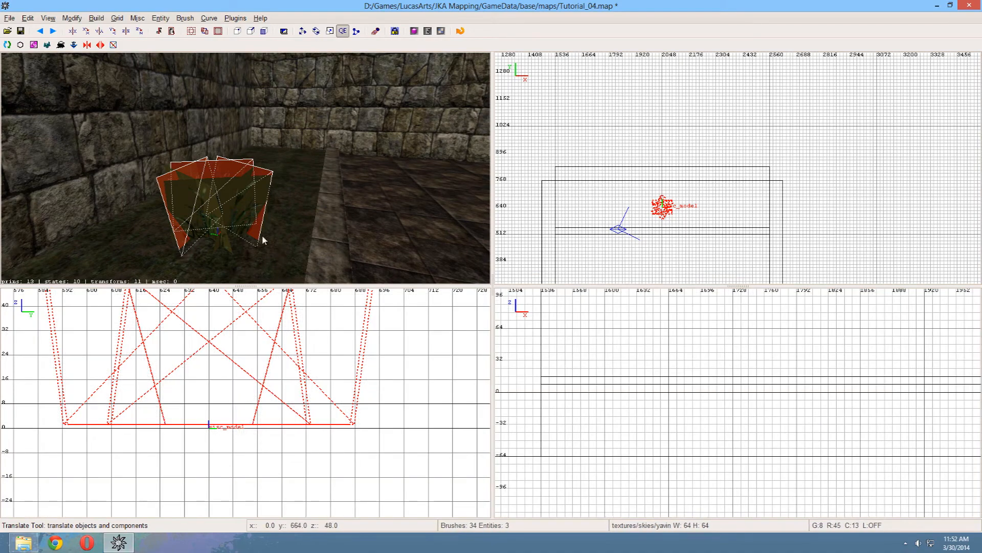
pyautogui.keyDown('shift'); pyautogui.click(272, 252); pyautogui.keyUp('shift')
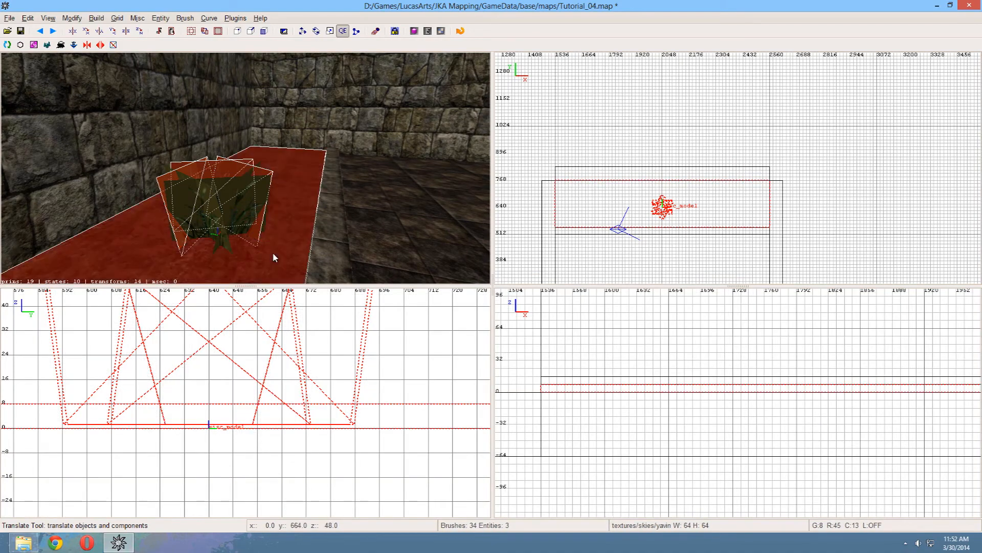
pyautogui.keyDown('shift'); pyautogui.click(204, 409); pyautogui.keyUp('shift')
pyautogui.press('1')
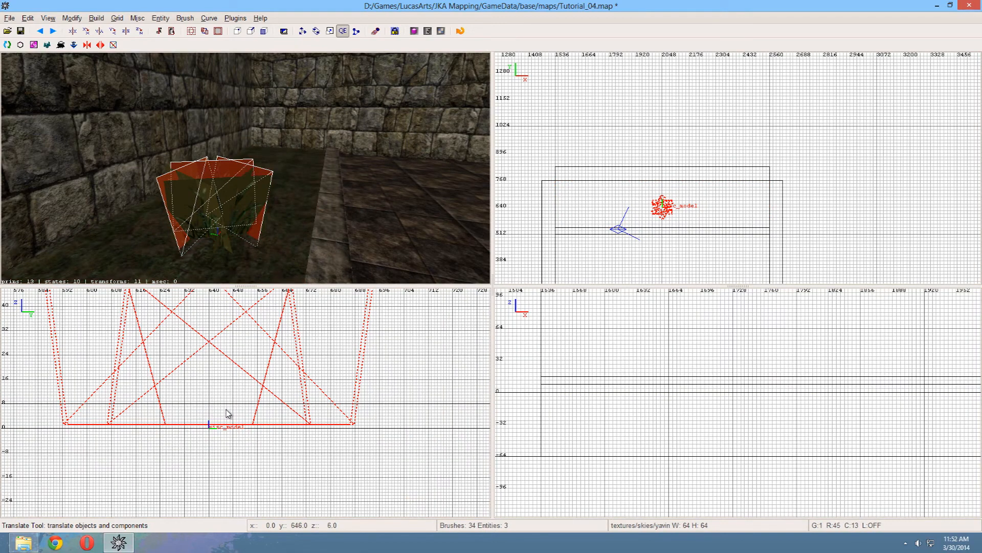
pyautogui.press('4')
pyautogui.moveTo(226, 410); pyautogui.dragTo(198, 413)
pyautogui.scroll(3, 194, 412)
pyautogui.scroll(2, 192, 409)
pyautogui.press('1')
pyautogui.press('Escape')
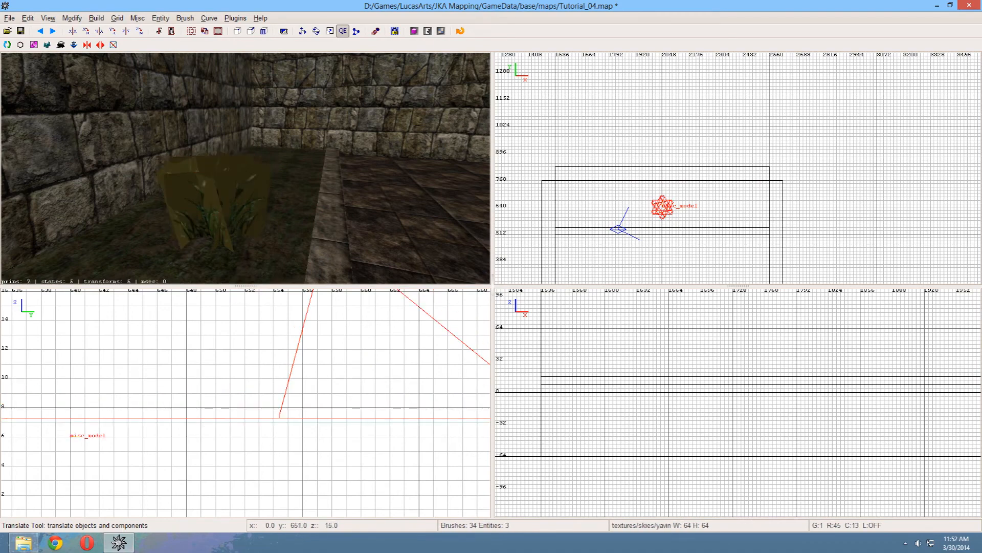
# Step: Examine how the grass model sits in the mud strip from several angles in the 3D view
pyautogui.rightClick(241, 267)
pyautogui.press('Down')
pyautogui.rightClick(245, 168)
pyautogui.rightClick(241, 200)
pyautogui.press('Up')
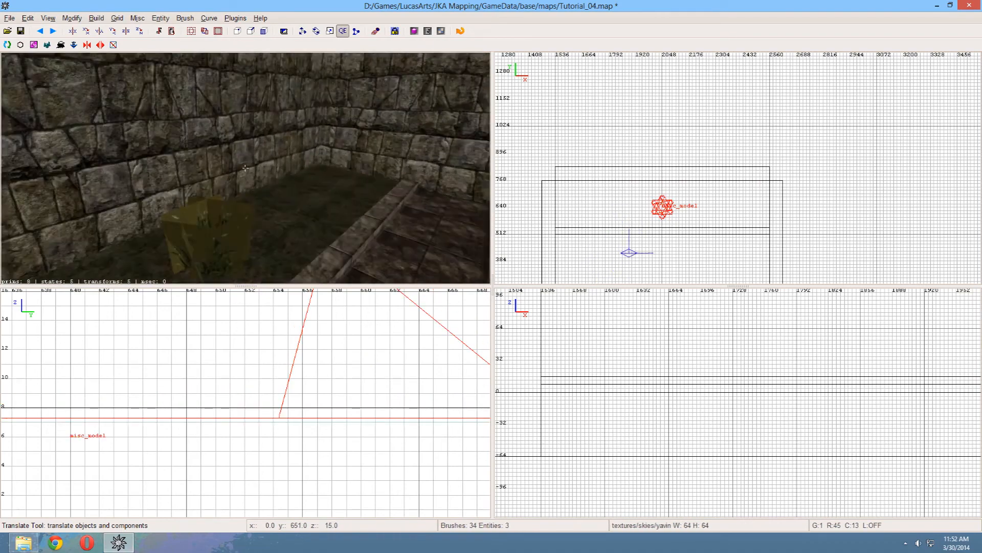
pyautogui.press('Up')
pyautogui.rightClick(245, 168)
pyautogui.keyDown('shift'); pyautogui.click(250, 163); pyautogui.keyUp('shift')
pyautogui.press('Escape')
pyautogui.rightClick(259, 195)
pyautogui.press('Down')
pyautogui.press('Up')
pyautogui.rightClick(245, 168)
# Step: Duplicate the grass model to about x 1856, y 704 on the mud strip and rotate the copy about the Z axis
pyautogui.keyDown('shift'); pyautogui.click(282, 172); pyautogui.keyUp('shift')
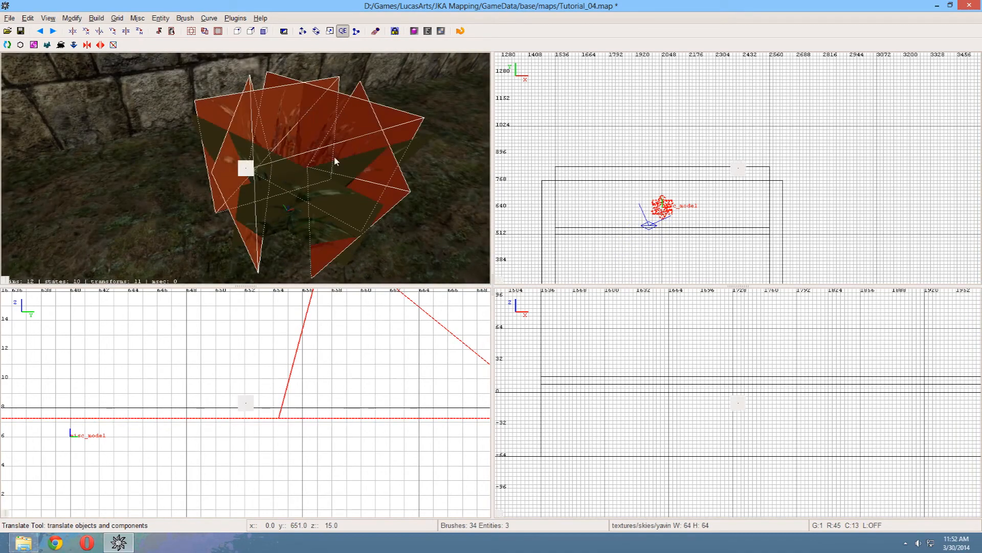
pyautogui.scroll(-2, 661, 175)
pyautogui.scroll(4, 653, 214)
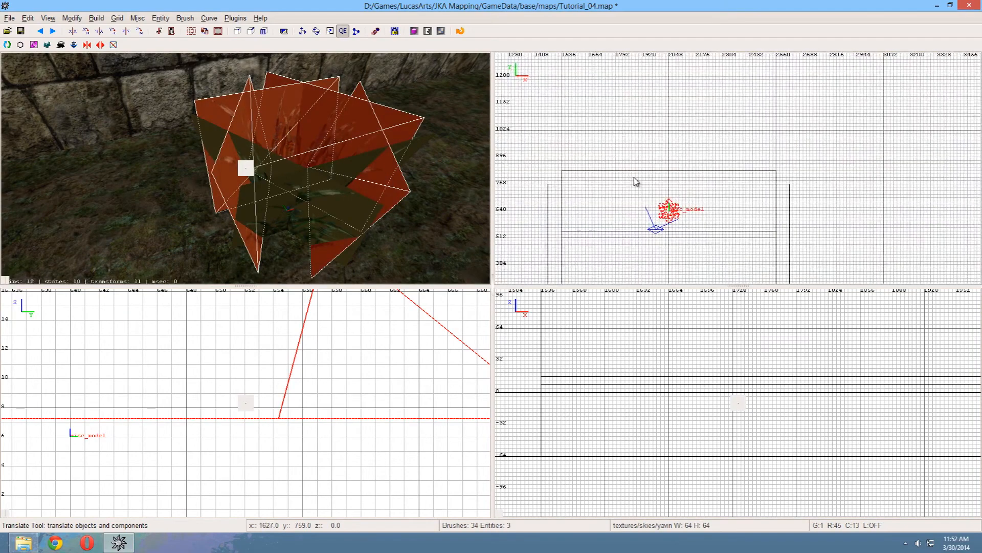
pyautogui.press('8')
pyautogui.press('7')
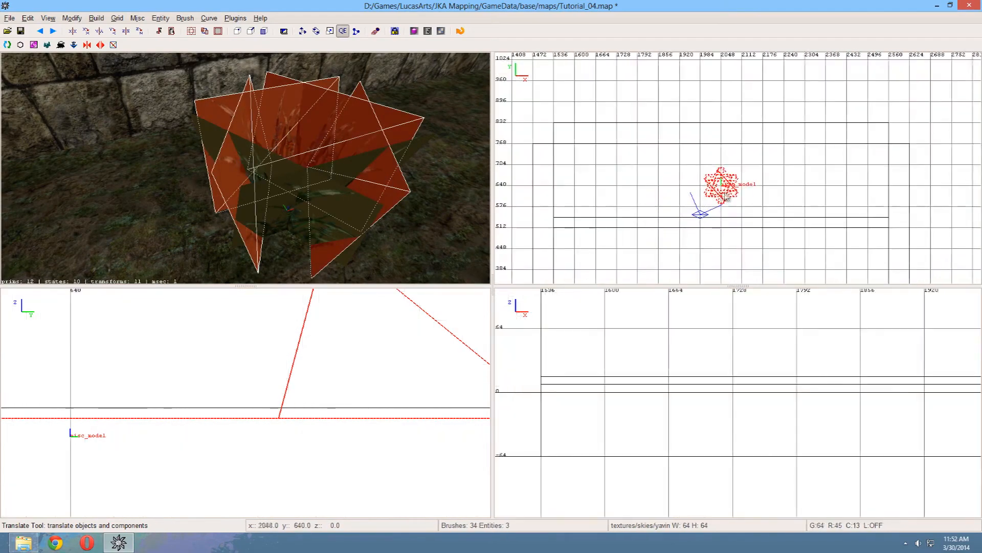
pyautogui.press('space')
pyautogui.moveTo(724, 200); pyautogui.dragTo(663, 182)
pyautogui.press('5')
pyautogui.click(142, 31)
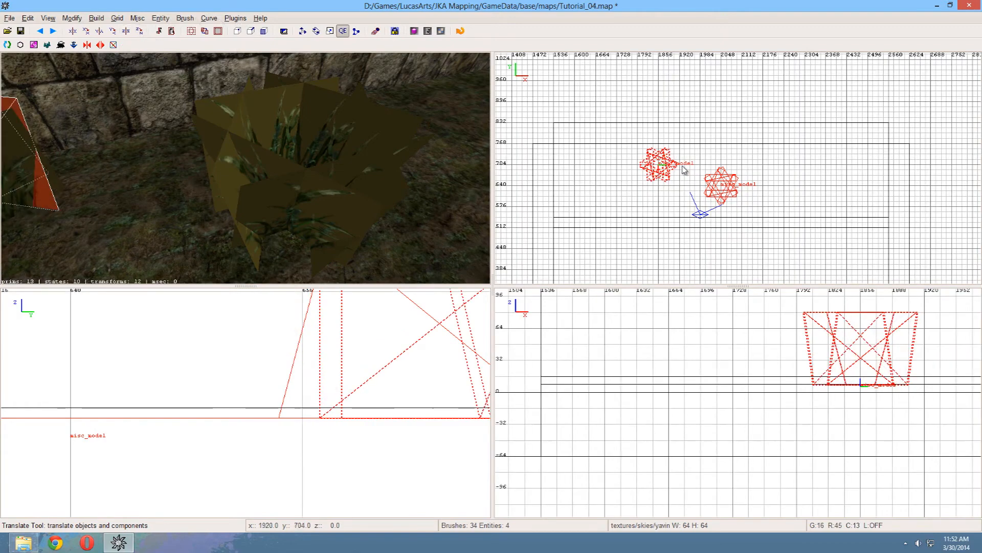
# Step: Duplicate the grass model again to about x 1632, y 648, rotate the copy about the Z axis and clear the selection
pyautogui.moveTo(664, 177); pyautogui.dragTo(680, 179, button='right')
pyautogui.rightClick(245, 168)
pyautogui.press('Down')
pyautogui.rightClick(276, 174)
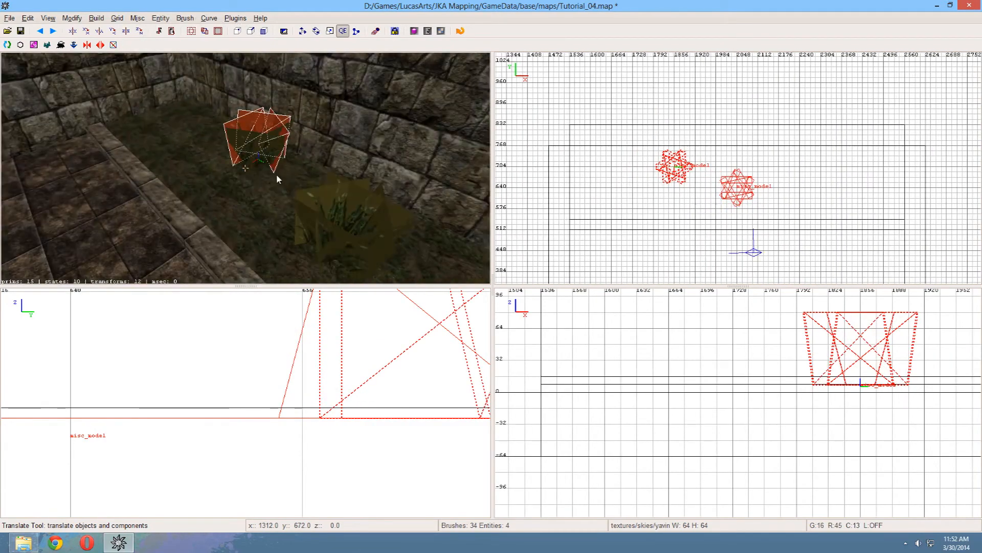
pyautogui.press('4')
pyautogui.press('space')
pyautogui.moveTo(680, 171); pyautogui.dragTo(607, 189)
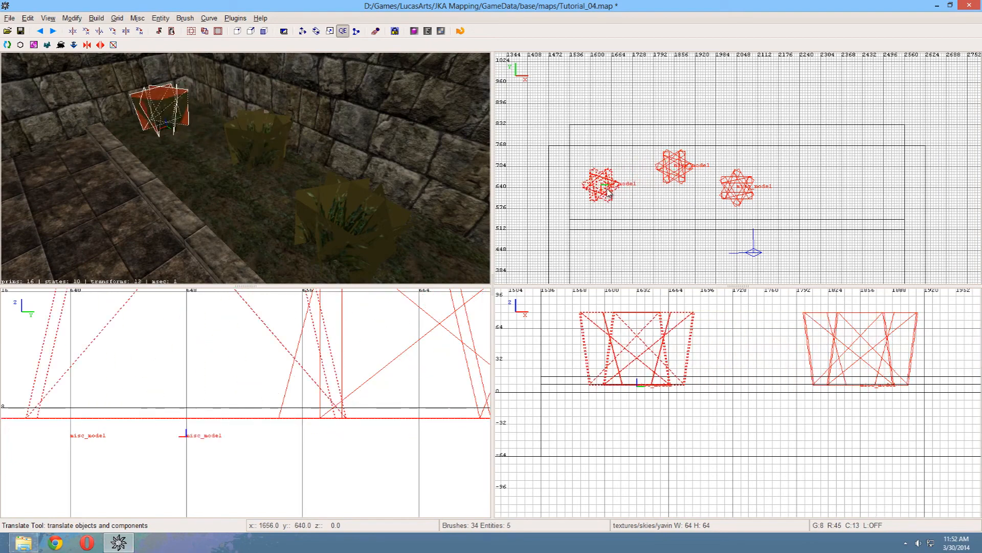
pyautogui.click(139, 31)
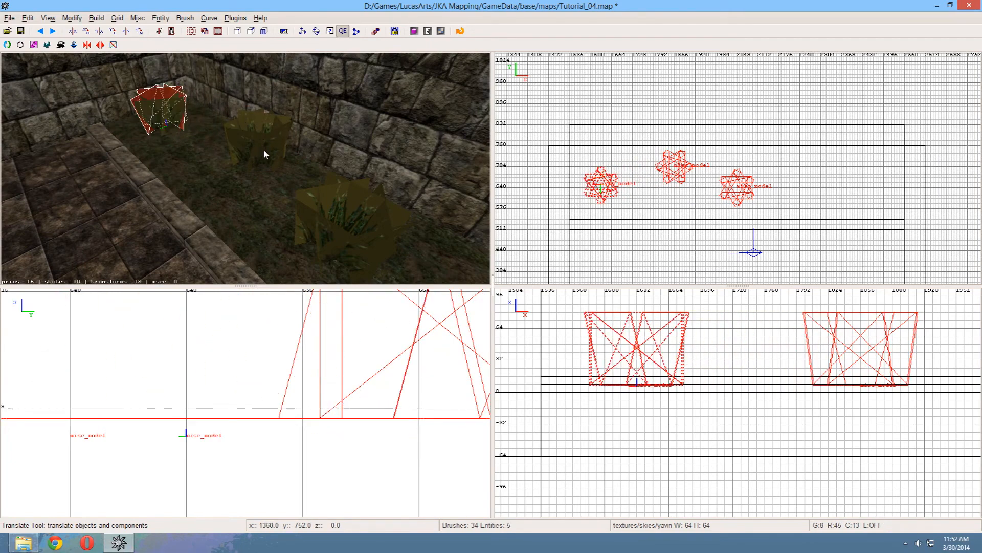
pyautogui.rightClick(302, 189)
pyautogui.press('Down')
pyautogui.rightClick(302, 189)
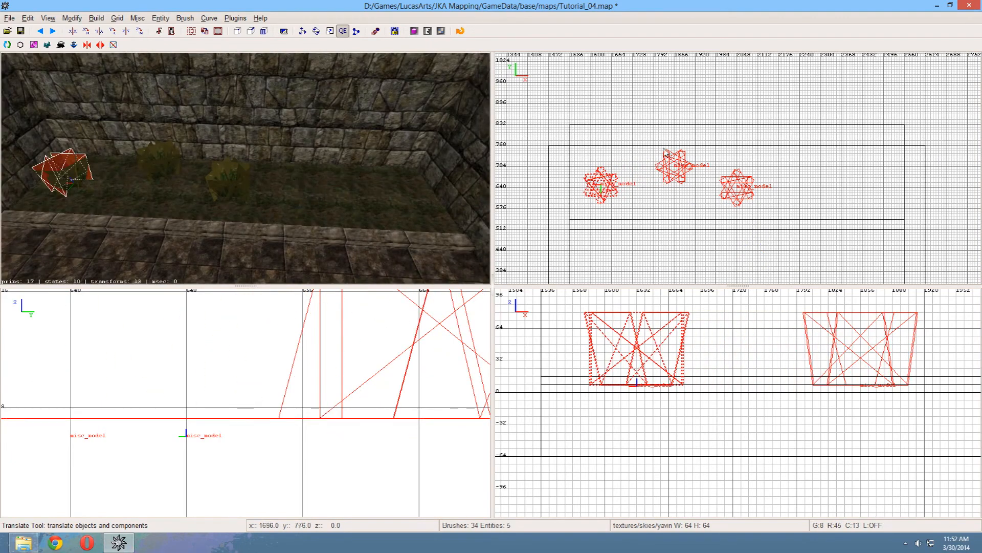
pyautogui.press('Escape')
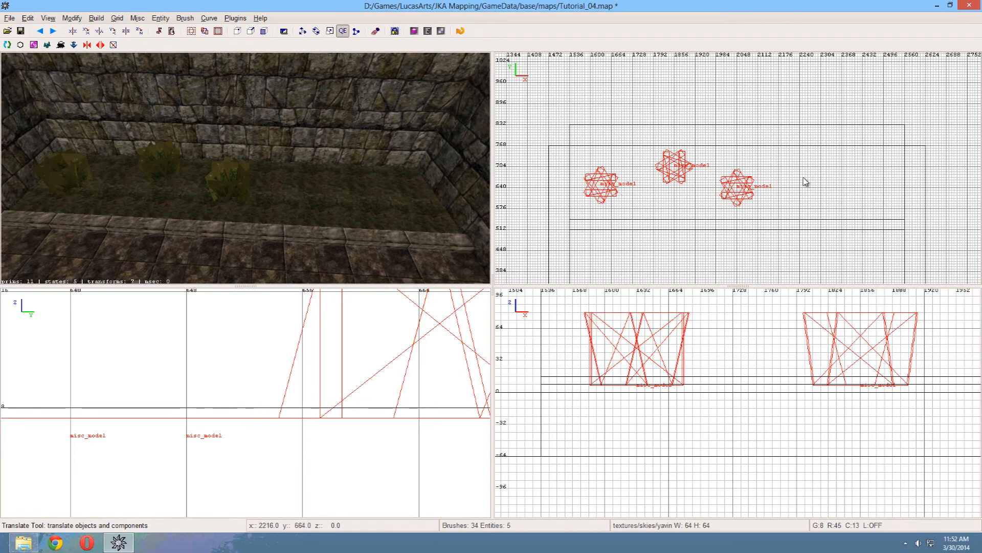
# Step: Place another misc_model at about x 2272, y 672 on the mud strip, using fern.md3 from the map_objects/yavin folder
pyautogui.rightClick(811, 180)
pyautogui.moveTo(834, 235)
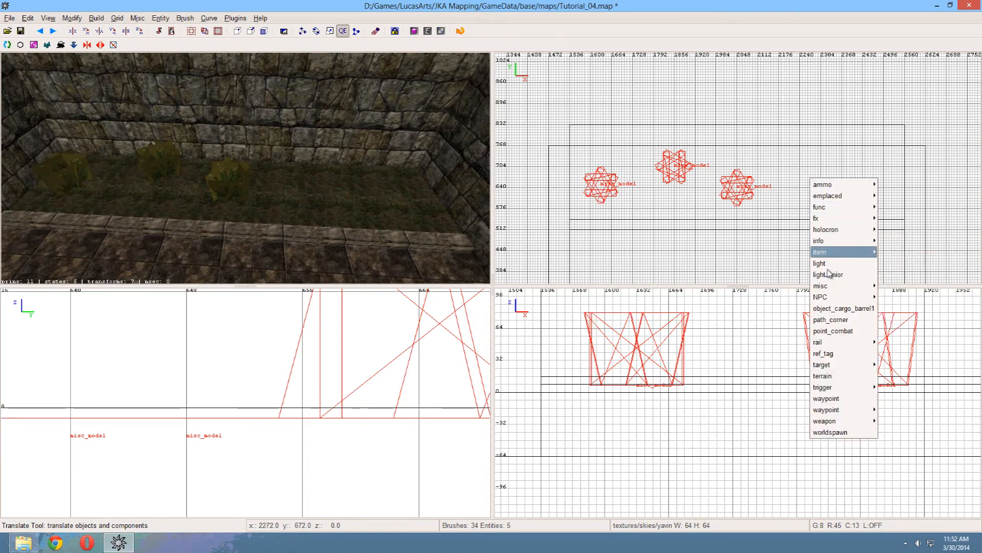
pyautogui.moveTo(835, 296)
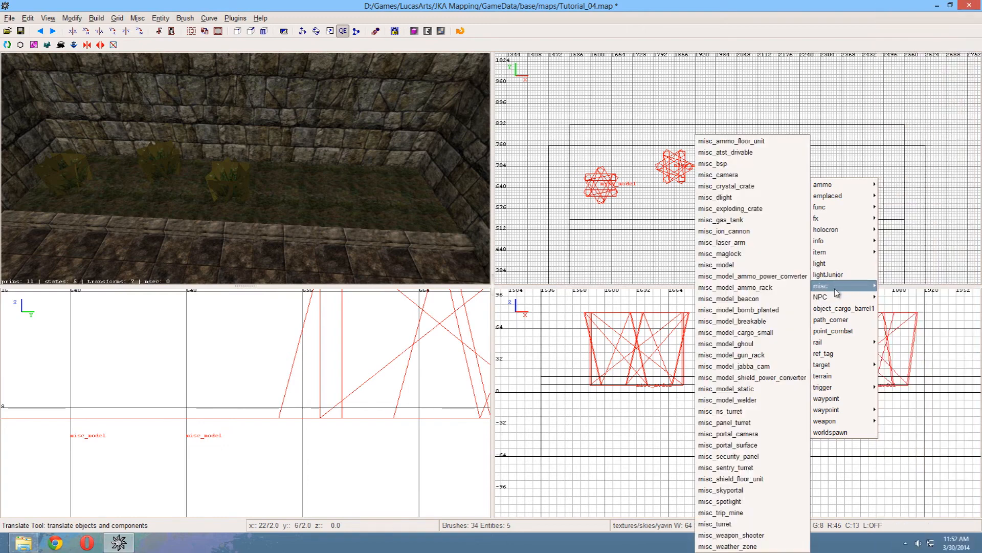
pyautogui.click(758, 269)
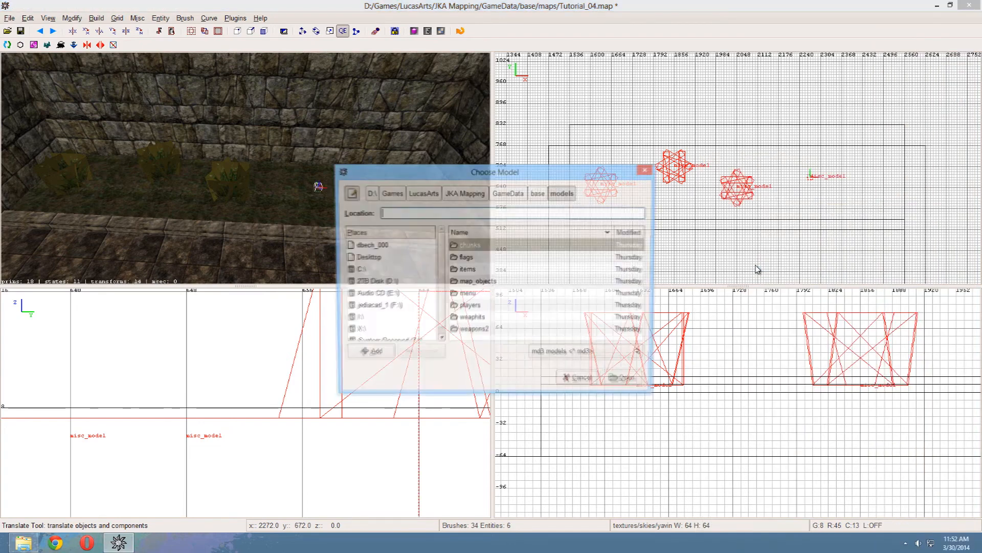
pyautogui.doubleClick(471, 283)
pyautogui.scroll(-6, 473, 328)
pyautogui.doubleClick(472, 338)
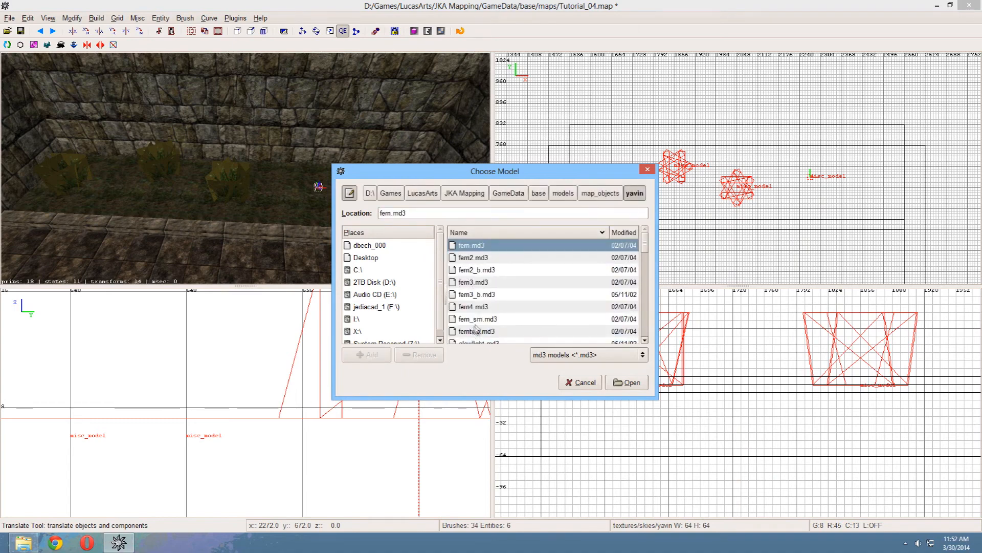
pyautogui.doubleClick(481, 247)
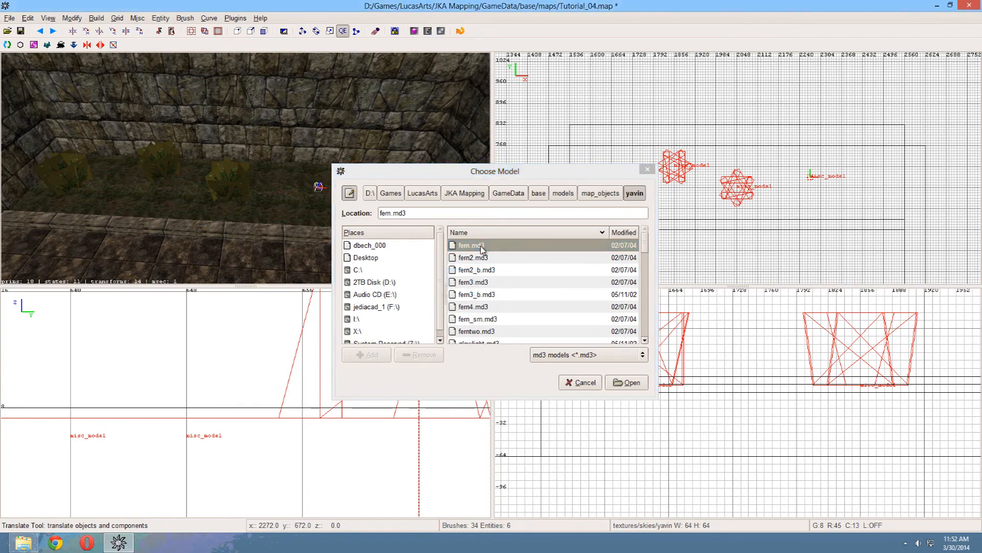
pyautogui.press('Up')
pyautogui.press('Escape')
pyautogui.press('Down')
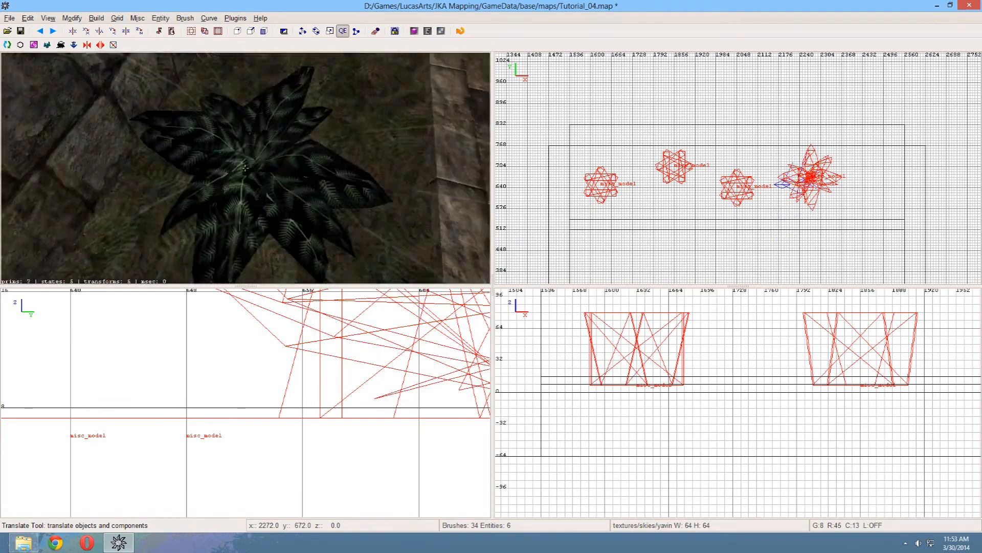
# Step: Rotate the fern model about the Z axis and move it to about x 2448, y 640 on the mud strip
pyautogui.keyDown('shift'); pyautogui.click(269, 183); pyautogui.keyUp('shift')
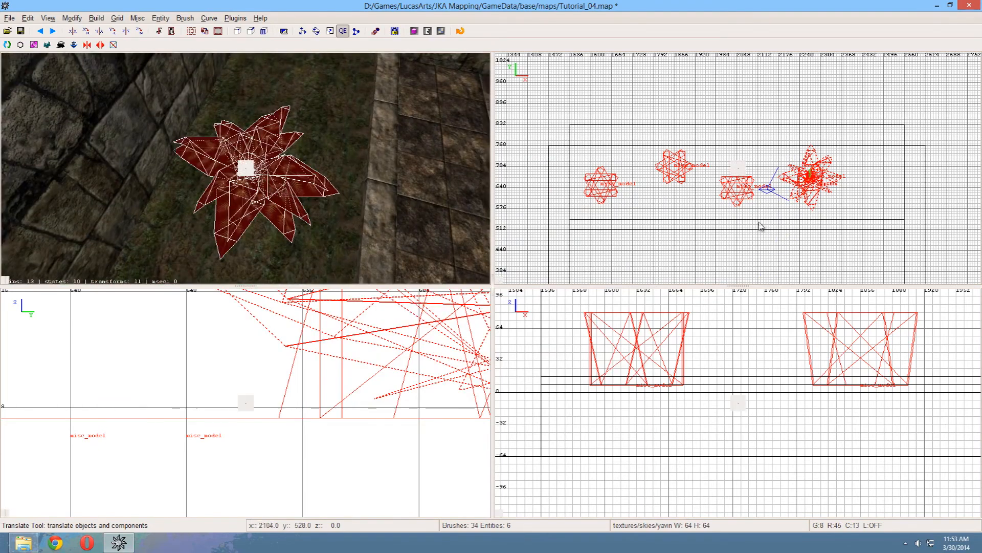
pyautogui.moveTo(760, 222); pyautogui.dragTo(672, 207, button='right')
pyautogui.scroll(1, 763, 222)
pyautogui.press('5')
pyautogui.click(139, 31)
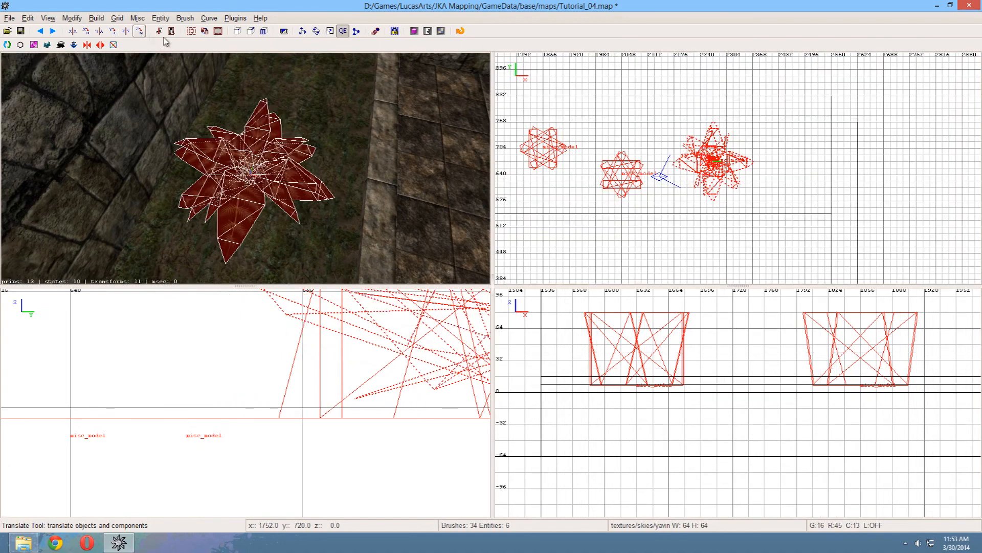
pyautogui.moveTo(715, 162); pyautogui.dragTo(789, 175)
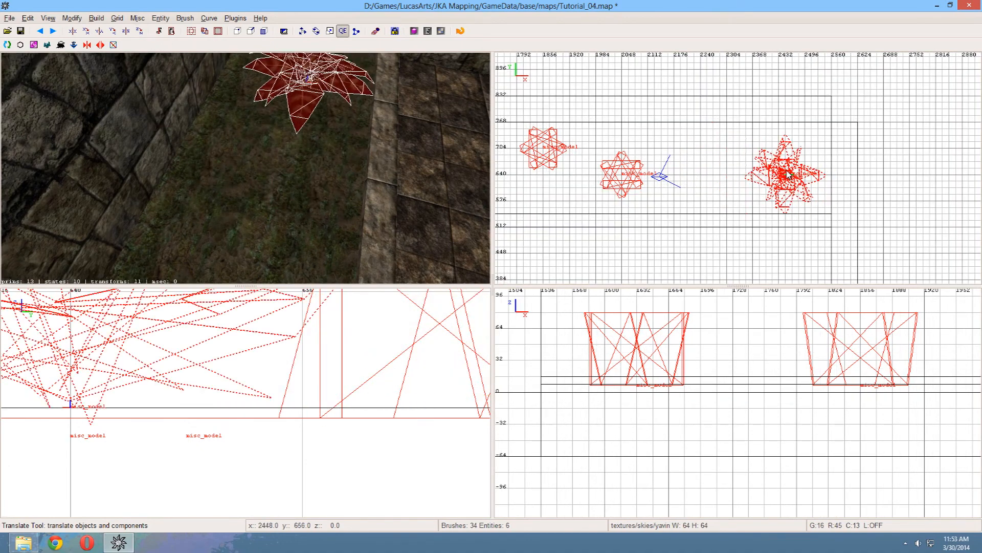
# Step: Duplicate the fern model, move the copy to about x 1760, y 640 on the mud strip, and clear the selection
pyautogui.scroll(-1, 788, 175)
pyautogui.rightClick(267, 129)
pyautogui.scroll(-4, 267, 129)
pyautogui.rightClick(267, 129)
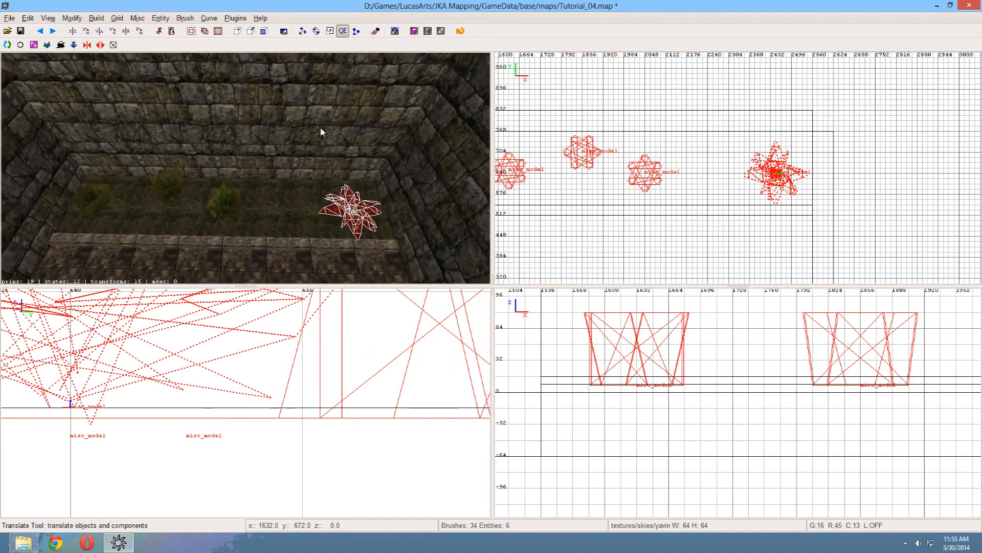
pyautogui.press('space')
pyautogui.moveTo(789, 181); pyautogui.dragTo(565, 183)
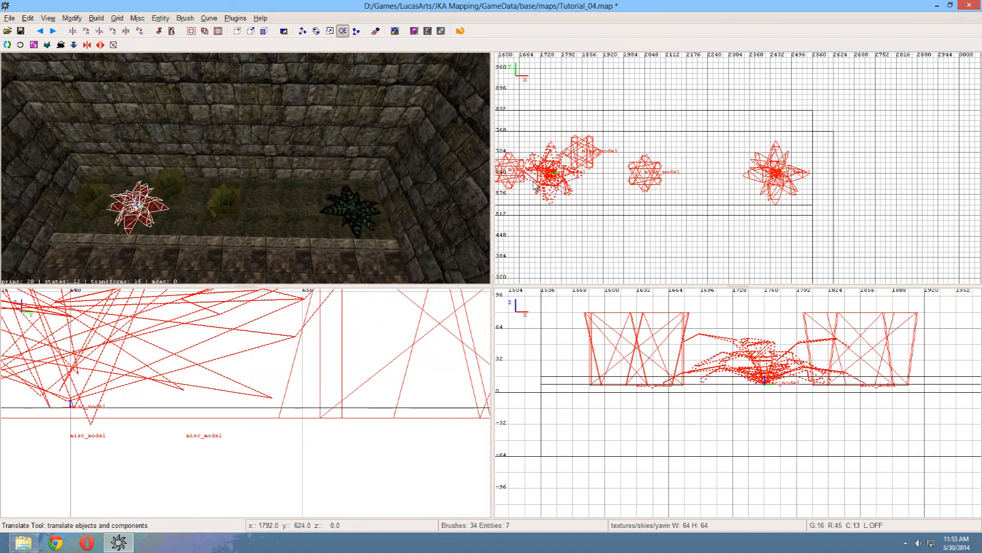
pyautogui.press('Escape')
# Step: Duplicate all five grass and fern models together and move the copies to about y -672 on the opposite mud strip
pyautogui.rightClick(202, 197)
pyautogui.scroll(4, 203, 197)
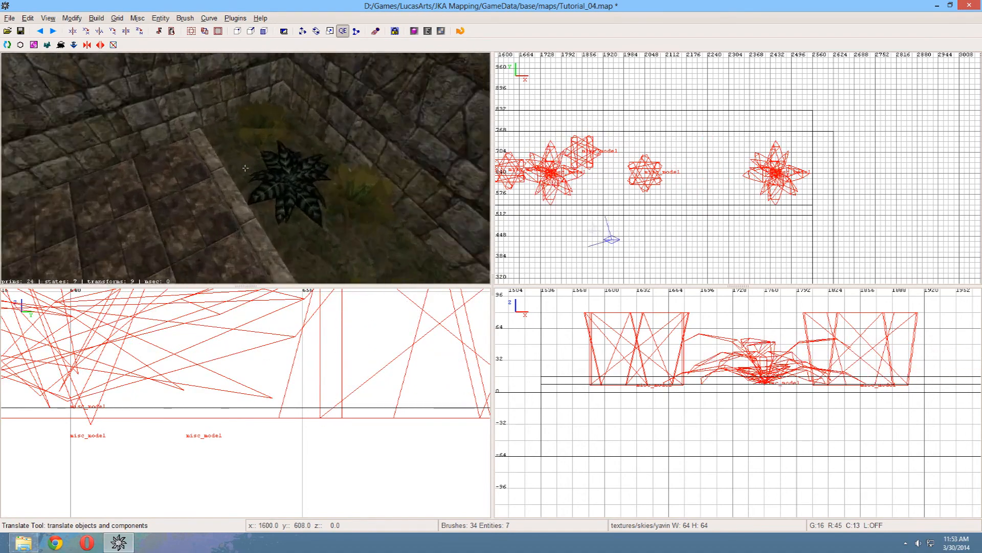
pyautogui.scroll(4, 246, 168)
pyautogui.scroll(-4, 246, 168)
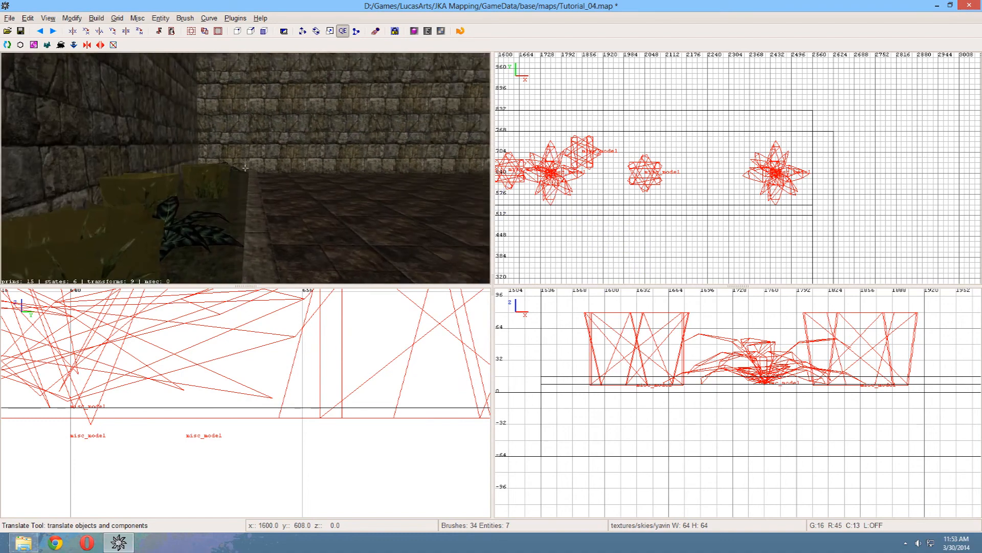
pyautogui.scroll(-5, 245, 168)
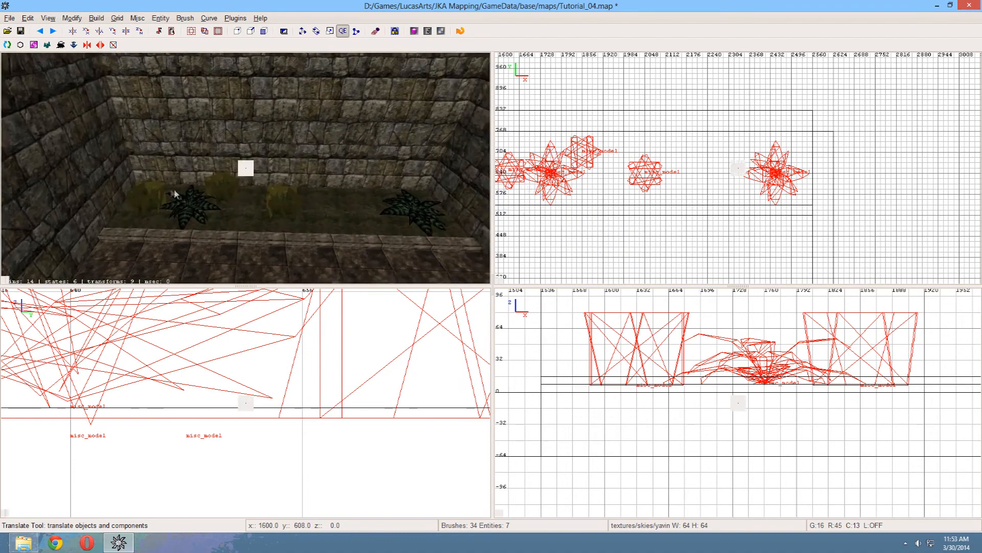
pyautogui.keyDown('shift'); pyautogui.click(149, 196); pyautogui.keyUp('shift')
pyautogui.keyDown('shift'); pyautogui.click(188, 201); pyautogui.keyUp('shift')
pyautogui.keyDown('shift'); pyautogui.click(221, 183); pyautogui.keyUp('shift')
pyautogui.keyDown('shift'); pyautogui.click(281, 197); pyautogui.keyUp('shift')
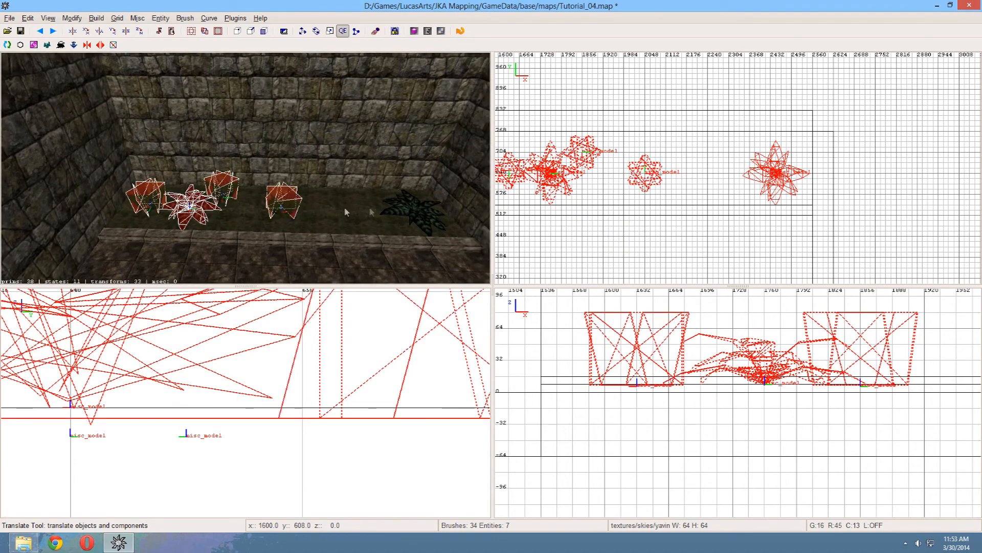
pyautogui.keyDown('shift'); pyautogui.click(413, 210); pyautogui.keyUp('shift')
pyautogui.scroll(-8, 645, 212)
pyautogui.scroll(5, 657, 212)
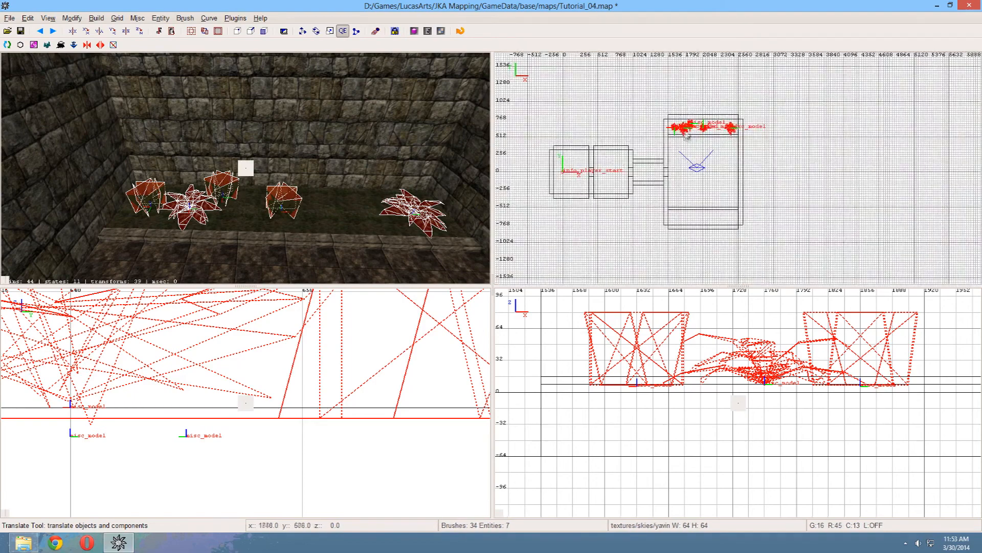
pyautogui.press('space')
pyautogui.moveTo(655, 102); pyautogui.dragTo(656, 250)
# Step: Move the copied middle grass model and the low-X fern together about 256 units in +X along the second mud strip
pyautogui.rightClick(280, 206)
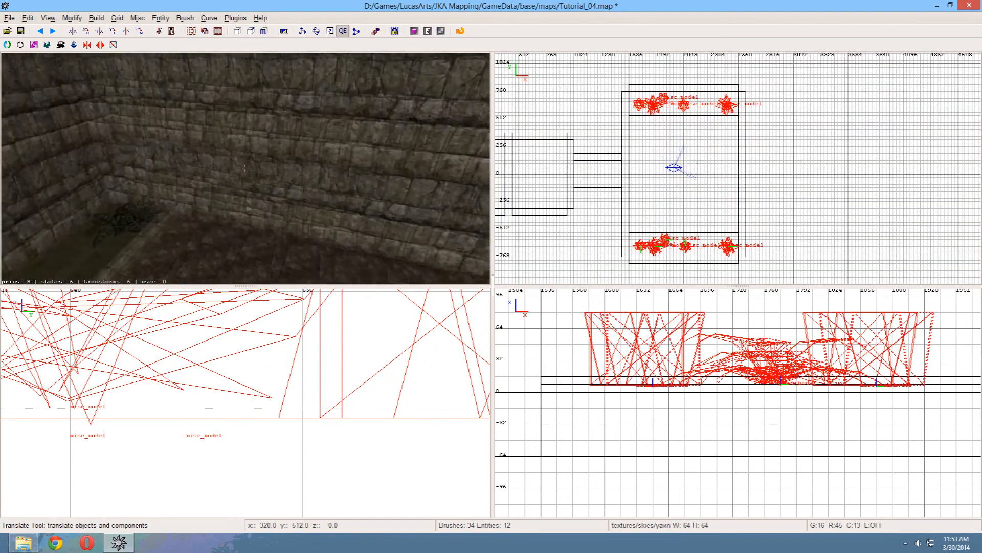
pyautogui.press('Up')
pyautogui.rightClick(240, 191)
pyautogui.press('Escape')
pyautogui.keyDown('shift'); pyautogui.click(240, 194); pyautogui.keyUp('shift')
pyautogui.press('Escape')
pyautogui.keyDown('shift'); pyautogui.click(239, 176); pyautogui.keyUp('shift')
pyautogui.keyDown('shift'); pyautogui.click(351, 193); pyautogui.keyUp('shift')
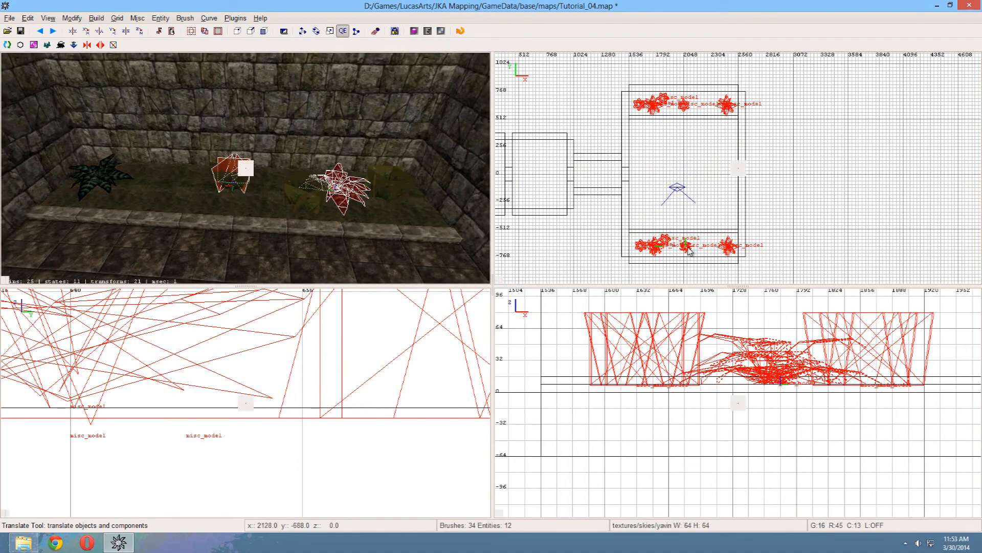
pyautogui.moveTo(686, 251); pyautogui.dragTo(715, 251)
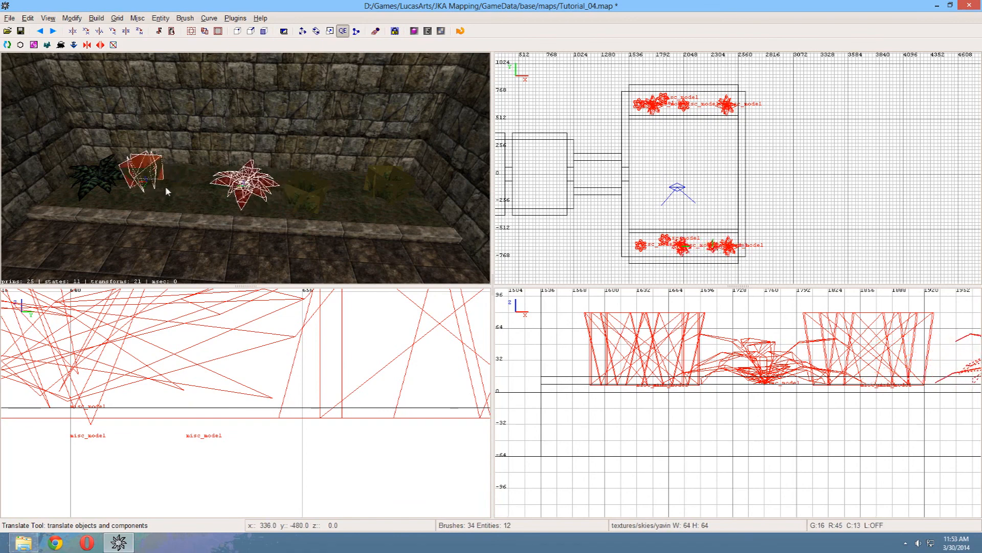
# Step: Shift the second strip's lowest-X grass model to about x 1744 and place a duplicate at about x 2176
pyautogui.press('Escape')
pyautogui.keyDown('shift'); pyautogui.click(89, 177); pyautogui.keyUp('shift')
pyautogui.press('Escape')
pyautogui.keyDown('shift'); pyautogui.click(393, 187); pyautogui.keyUp('shift')
pyautogui.moveTo(644, 246); pyautogui.dragTo(685, 249)
pyautogui.press('space')
pyautogui.press('Escape')
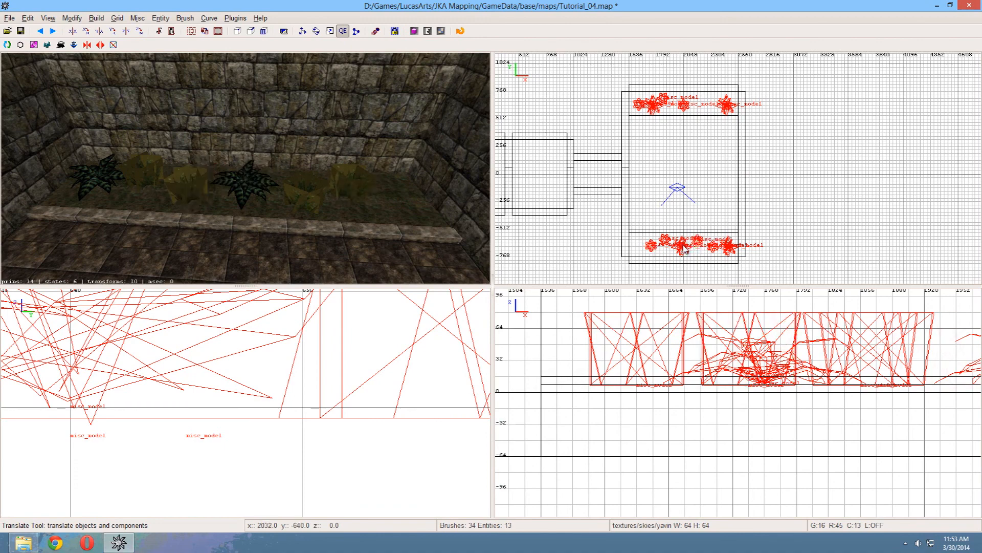
# Step: Duplicate the middle fern on the second mud strip, move the copy to about x 1616, y -640, and clear the selection
pyautogui.keyDown('shift'); pyautogui.click(254, 186); pyautogui.keyUp('shift')
pyautogui.press('space')
pyautogui.moveTo(683, 250); pyautogui.dragTo(642, 247)
pyautogui.press('Escape')
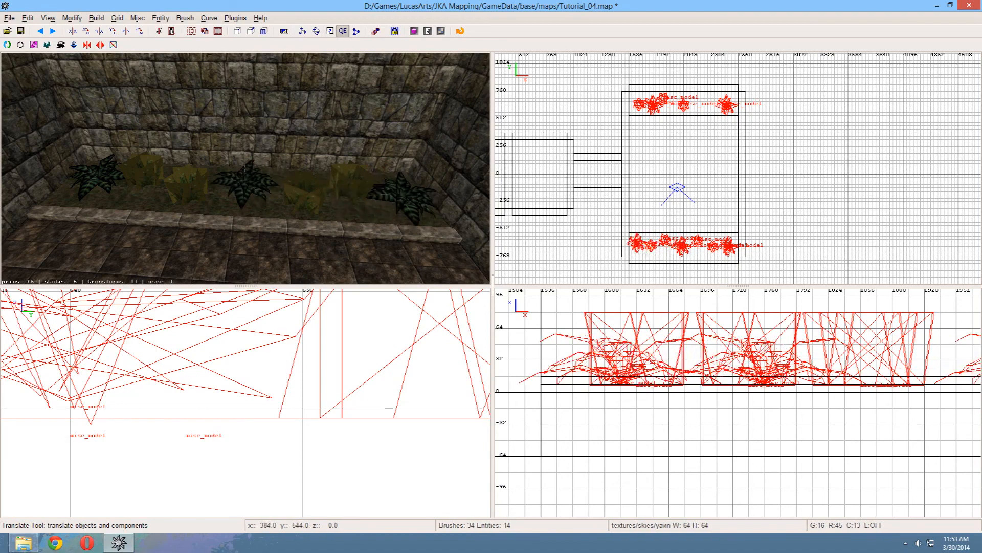